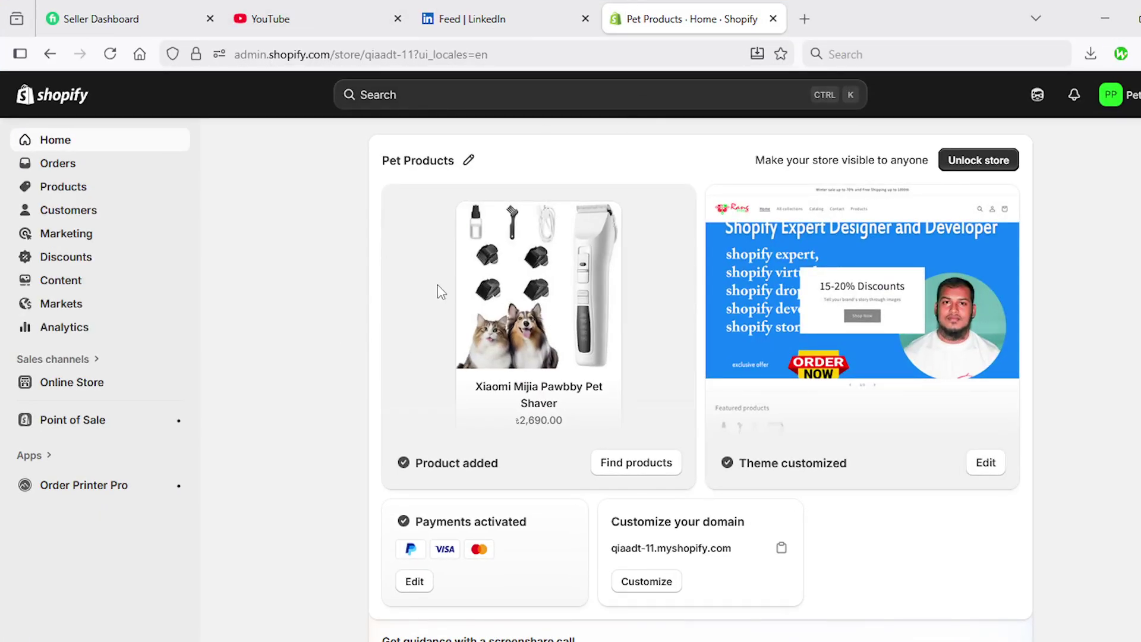
- Scroll the current page, highlight some store visibility text, then clear the selection
{"action": "scroll", "coordinate": [523, 357], "scroll_direction": "down", "scroll_amount": 3}
{"action": "scroll", "coordinate": [668, 274], "scroll_direction": "up", "scroll_amount": 3}
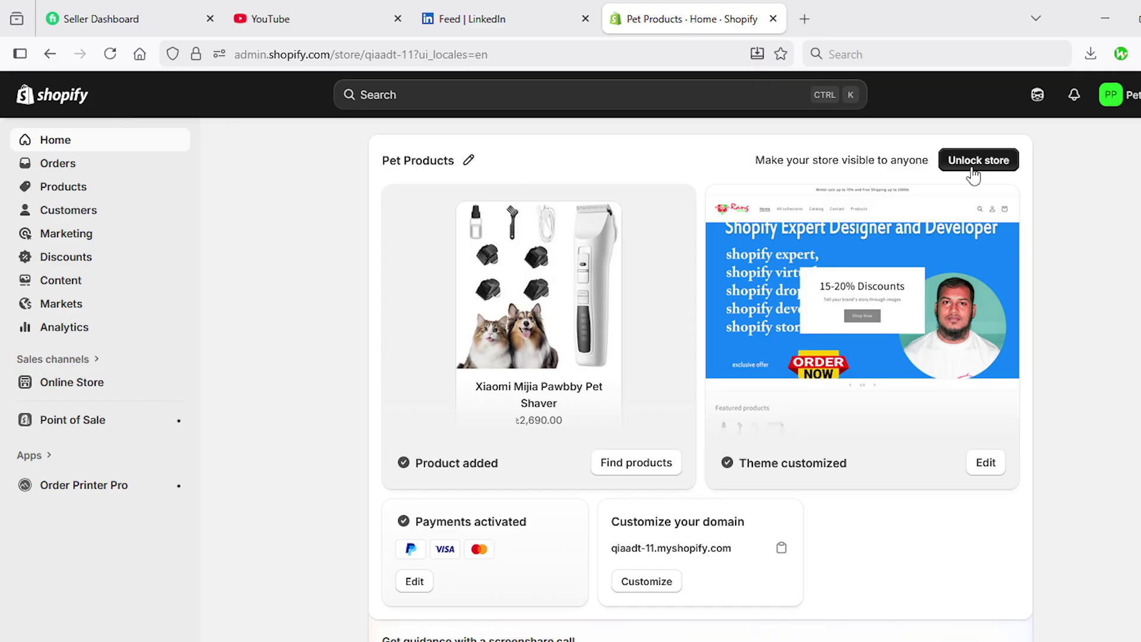
{"action": "left_click_drag", "start_coordinate": [754, 173], "coordinate": [935, 173]}
{"action": "left_click", "coordinate": [935, 413]}
{"action": "scroll", "coordinate": [781, 458], "scroll_direction": "down", "scroll_amount": 3}
{"action": "scroll", "coordinate": [1124, 194], "scroll_direction": "up", "scroll_amount": 3}
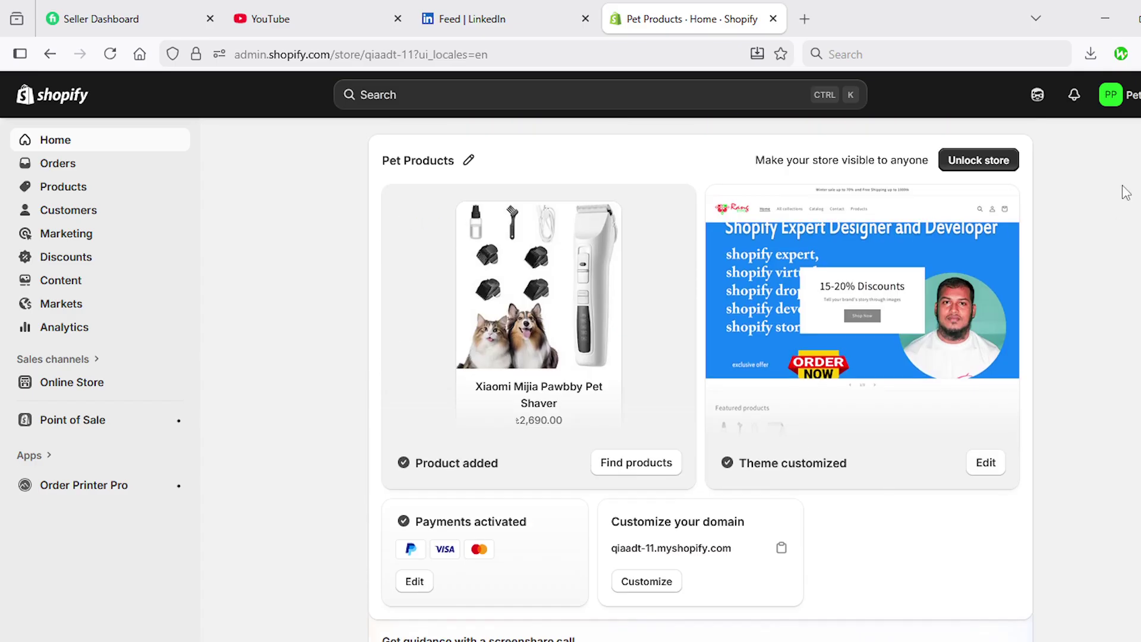
- Search Google for 'perner shopify' and open the 'Become a Shopify Partner Today' result
{"action": "left_click", "coordinate": [805, 18]}
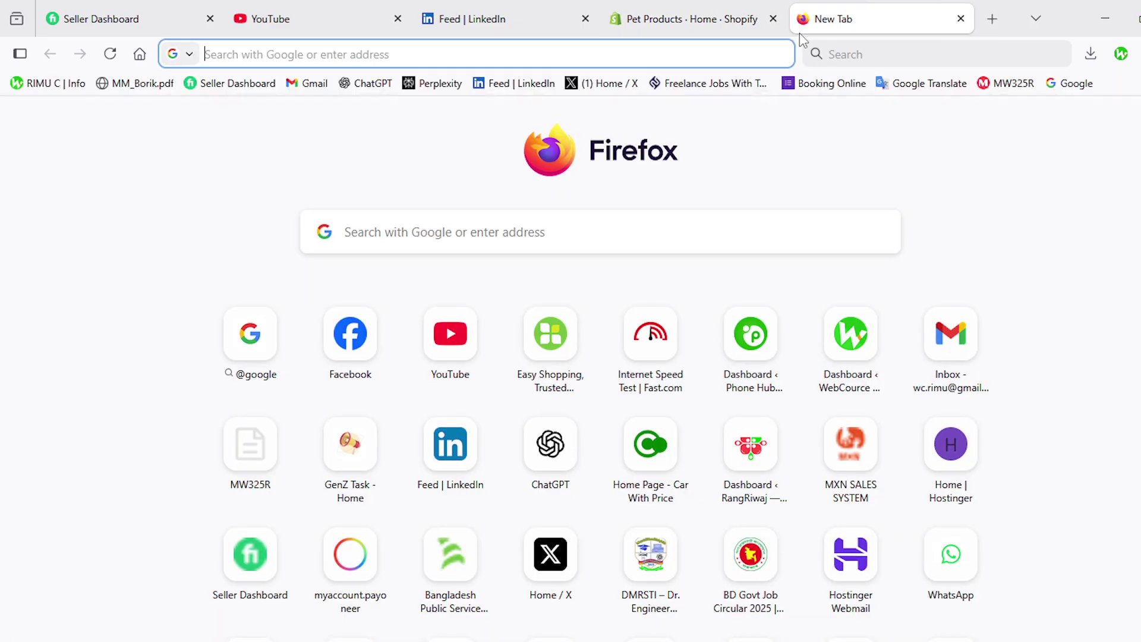
{"action": "type", "text": "per"}
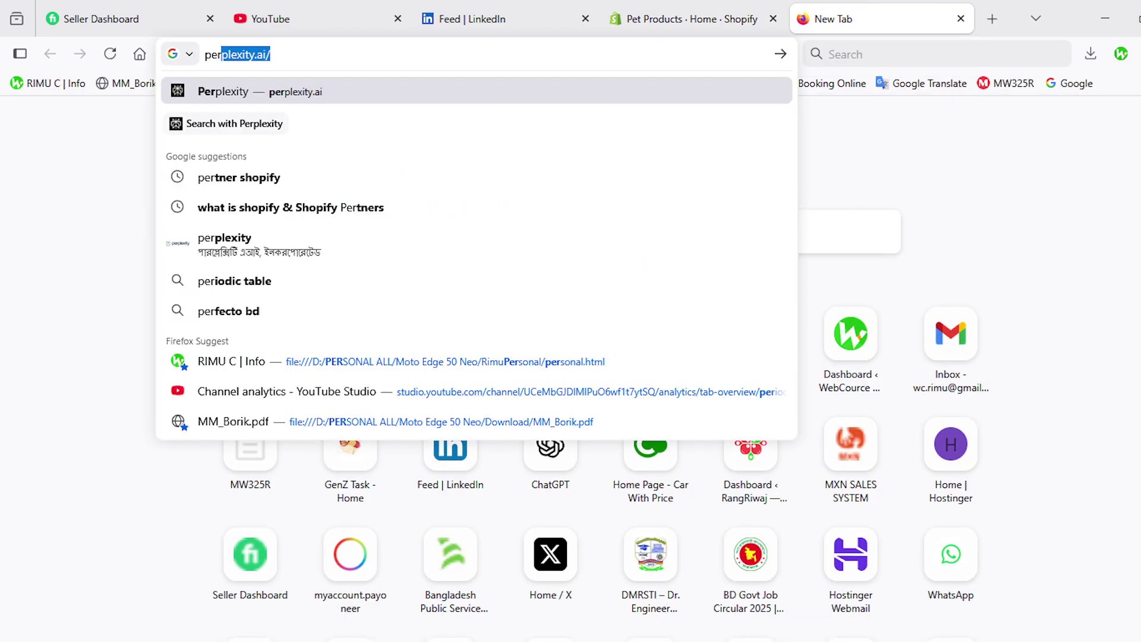
{"action": "type", "text": "ner sh"}
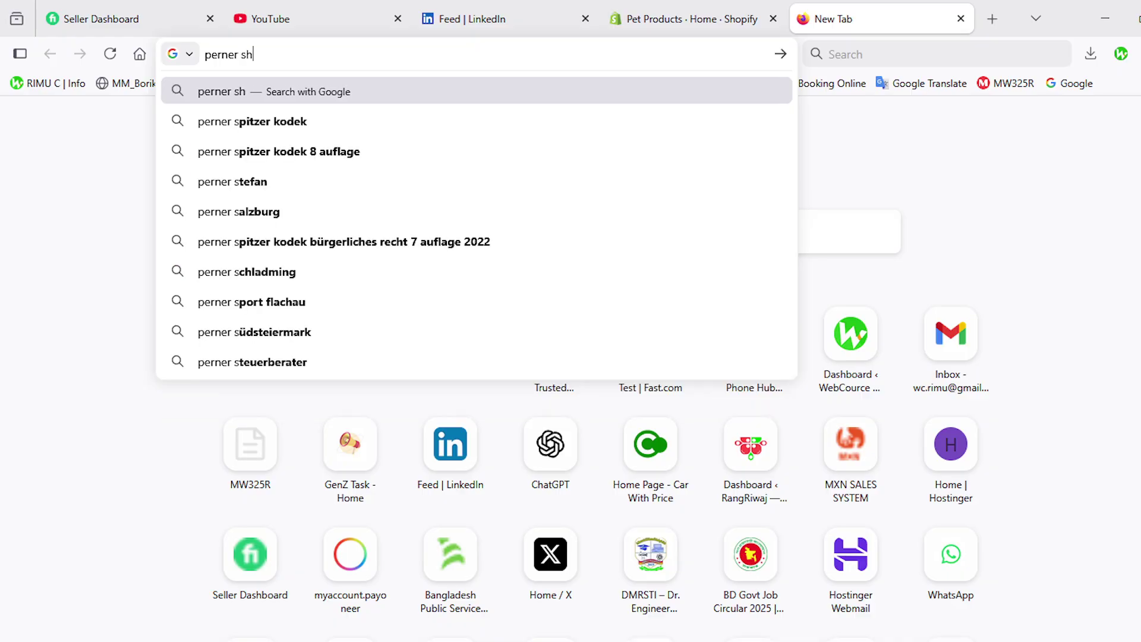
{"action": "type", "text": "opify"}
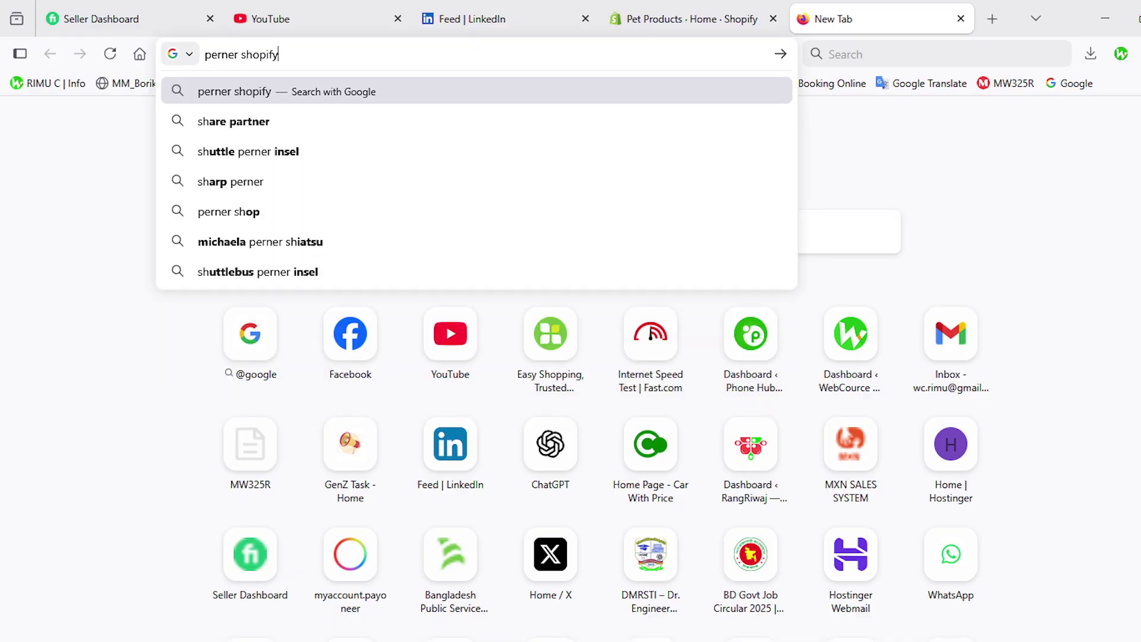
{"action": "key", "text": "Return"}
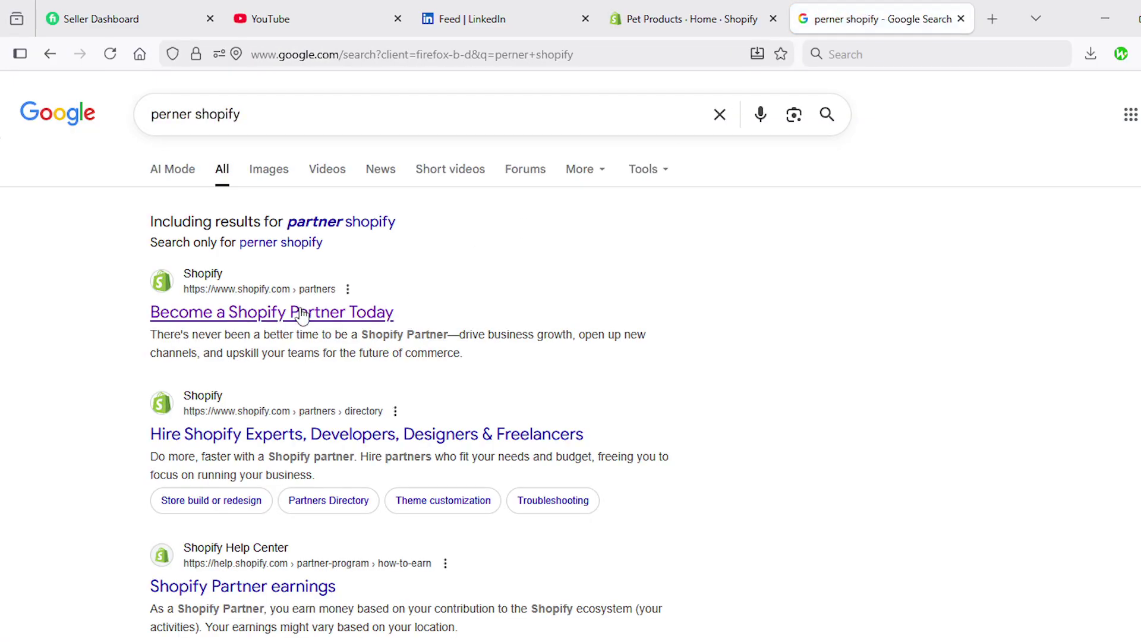
{"action": "left_click", "coordinate": [297, 321]}
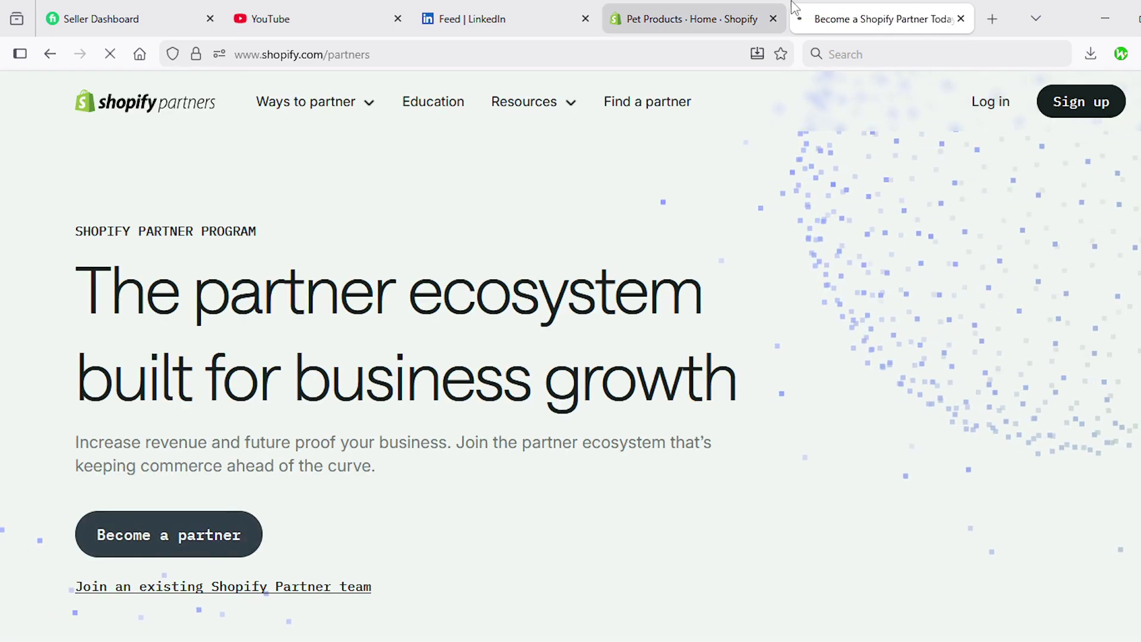
- Sign up via the saved account e-mail, enter the password, and submit the two-factor code
{"action": "left_click", "coordinate": [169, 534]}
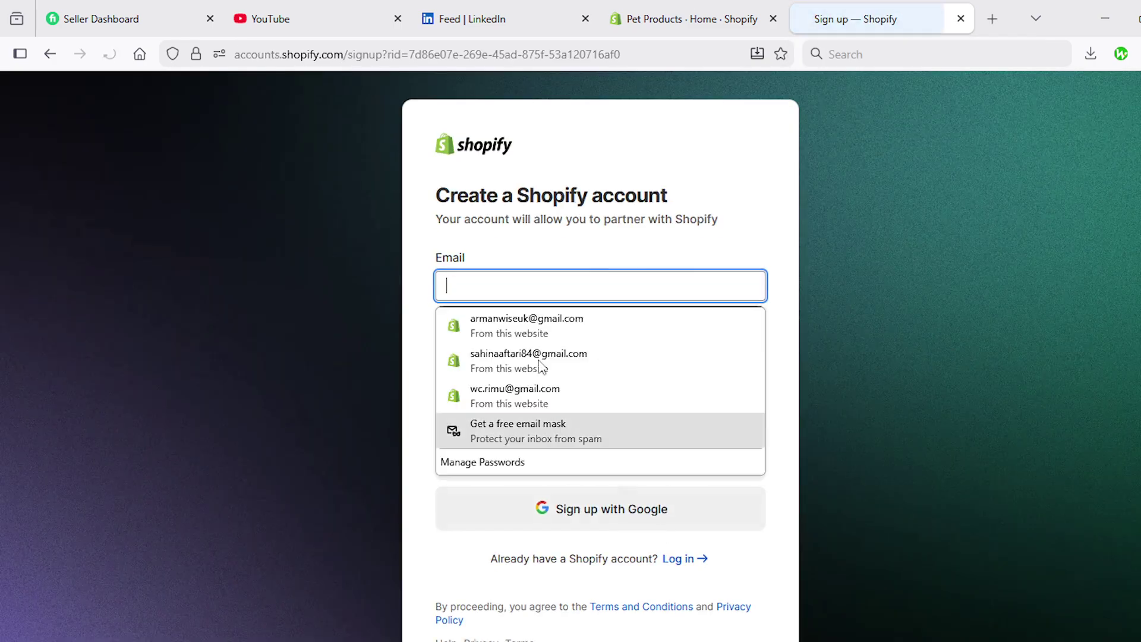
{"action": "left_click", "coordinate": [514, 397]}
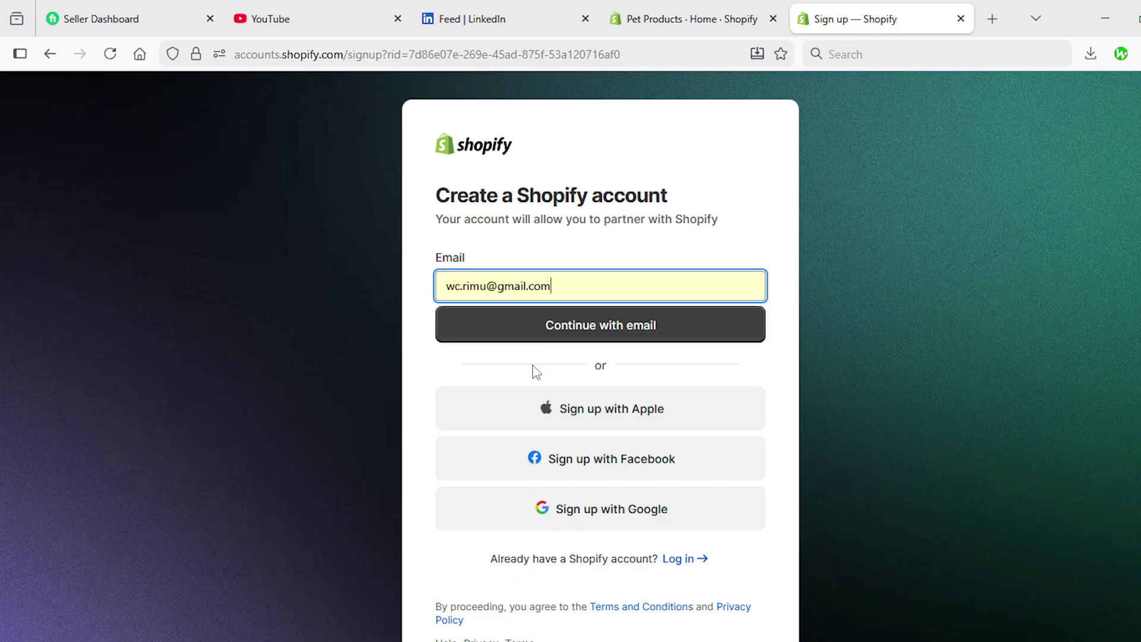
{"action": "left_click", "coordinate": [555, 335]}
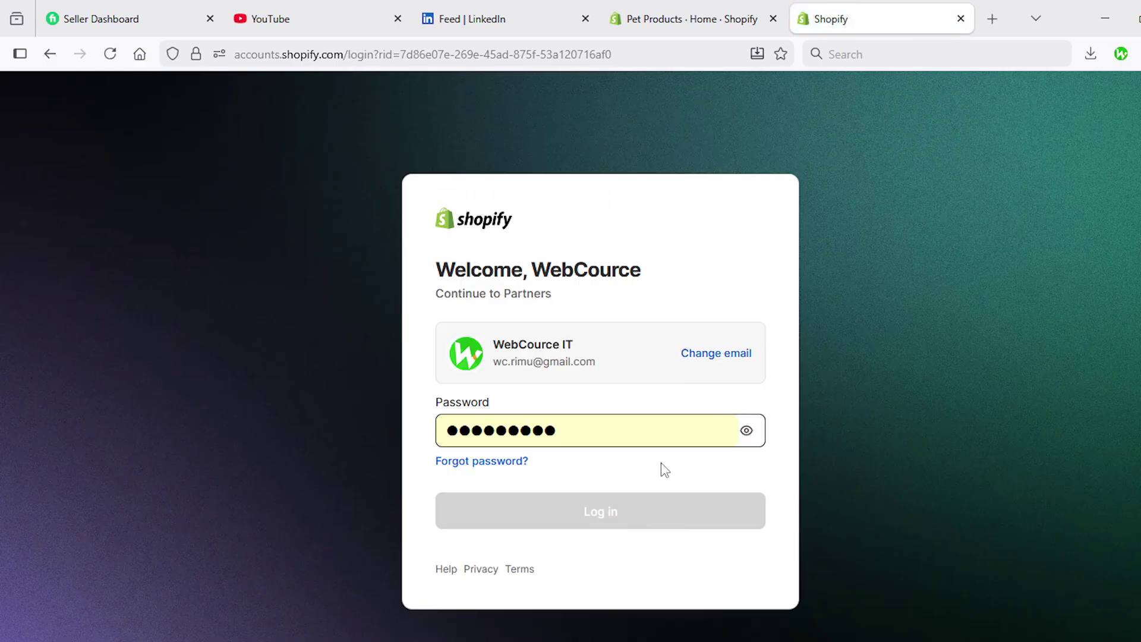
{"action": "left_click", "coordinate": [612, 516]}
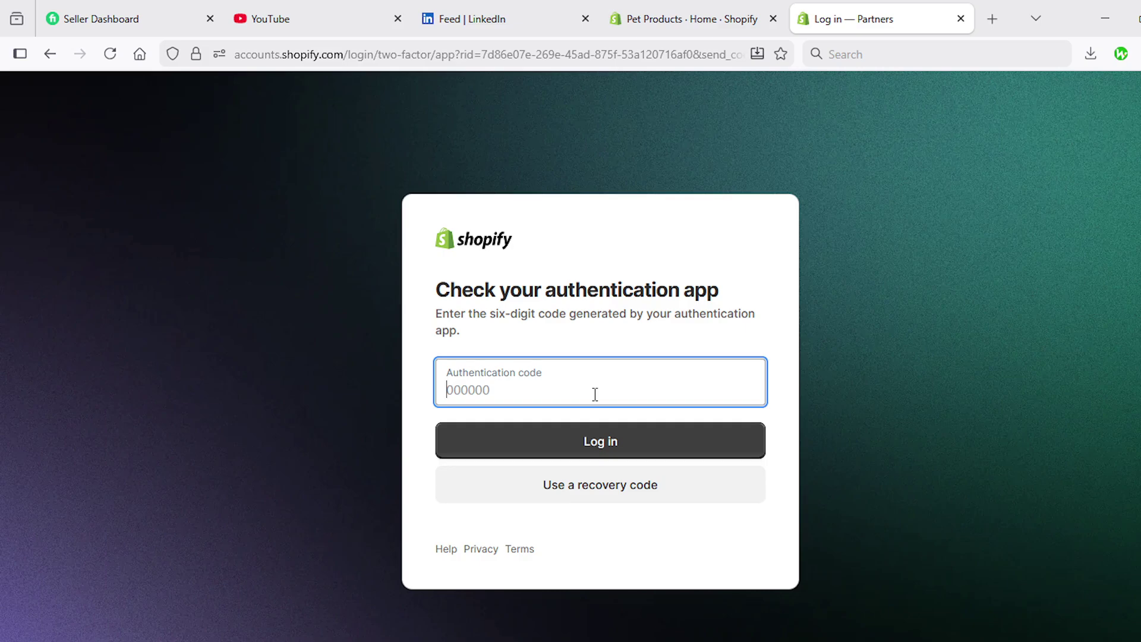
{"action": "left_click", "coordinate": [624, 443]}
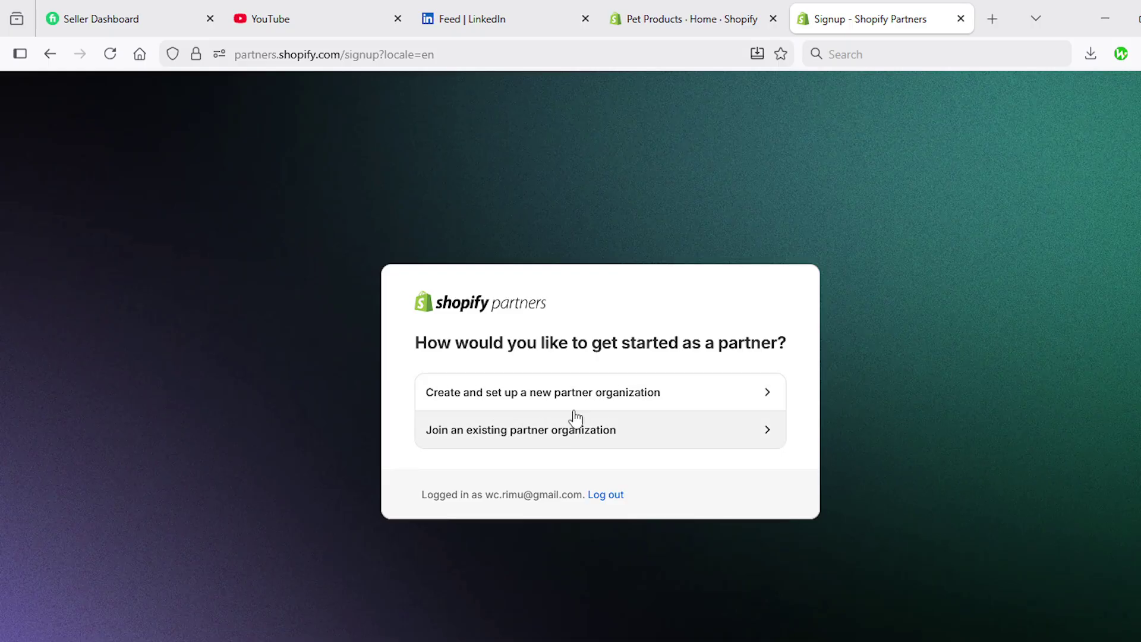
- Choose a new partner organization focused on building client stores, located in Bangladesh
{"action": "left_click", "coordinate": [693, 387]}
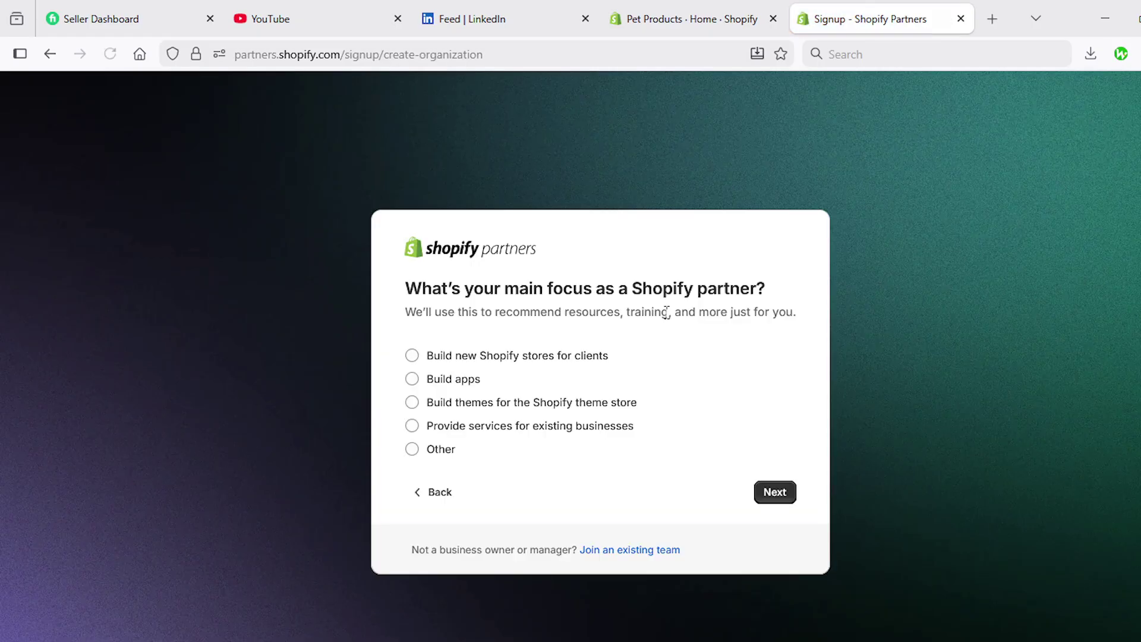
{"action": "left_click", "coordinate": [586, 364]}
{"action": "left_click", "coordinate": [776, 498]}
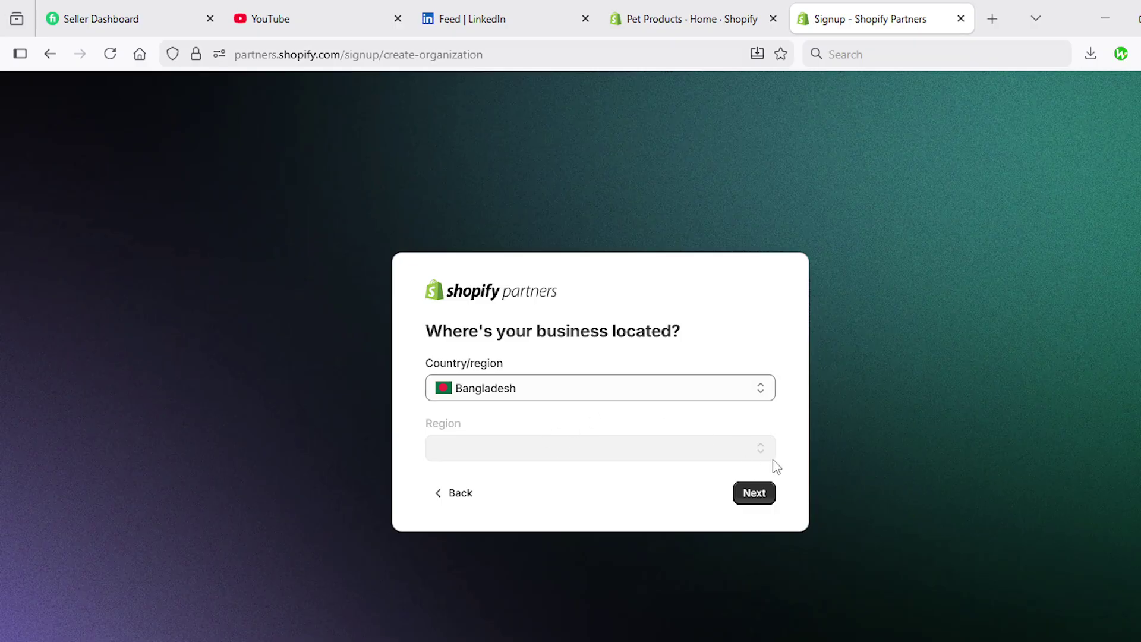
{"action": "left_click", "coordinate": [766, 499]}
- Enter WebCource as the business name
{"action": "left_click", "coordinate": [419, 289]}
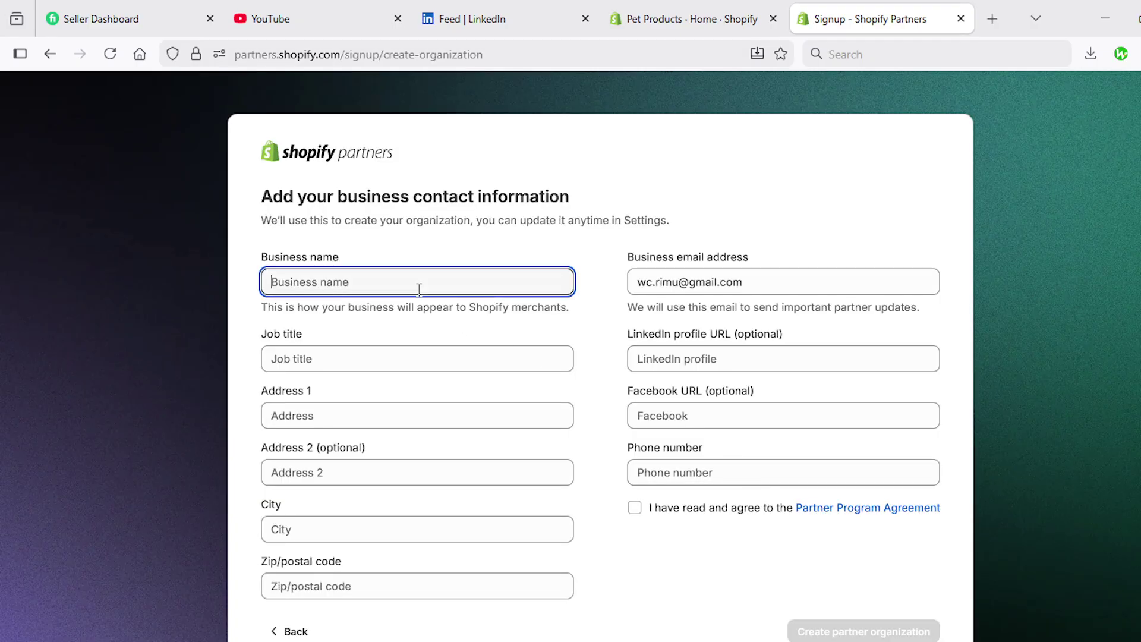
{"action": "type", "text": "We"}
{"action": "key", "text": "BackSpace"}
{"action": "type", "text": "We"}
- Load webcource.com in a new tab and highlight its hero subtitle
{"action": "left_click", "coordinate": [991, 19]}
{"action": "type", "text": "webcource.com/"}
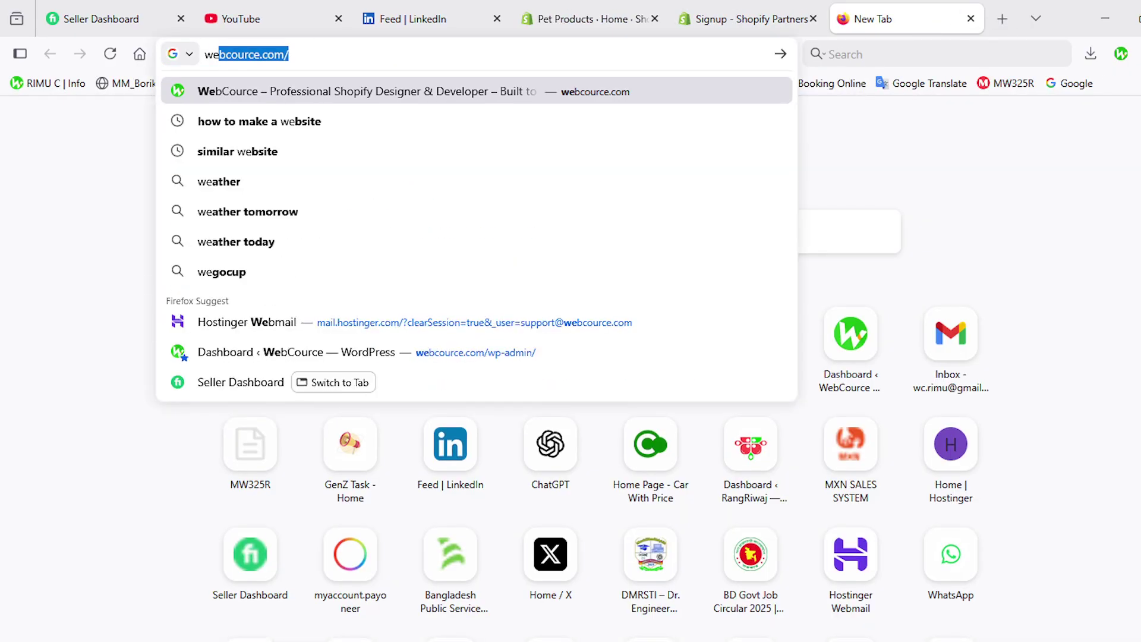
{"action": "key", "text": "Return"}
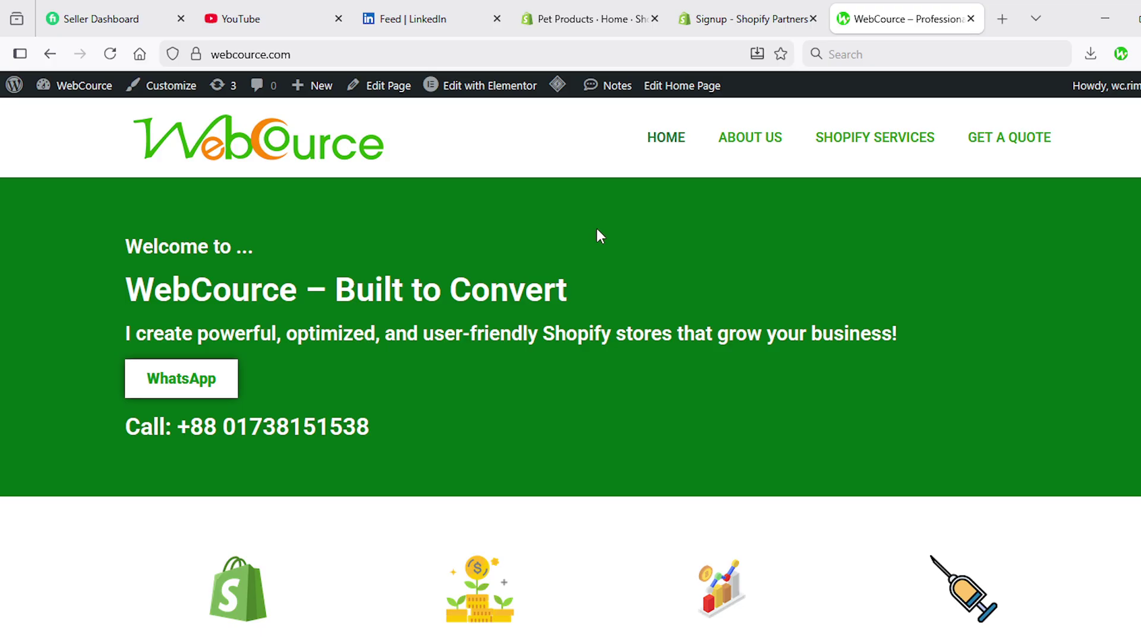
{"action": "left_click_drag", "start_coordinate": [117, 336], "coordinate": [929, 346]}
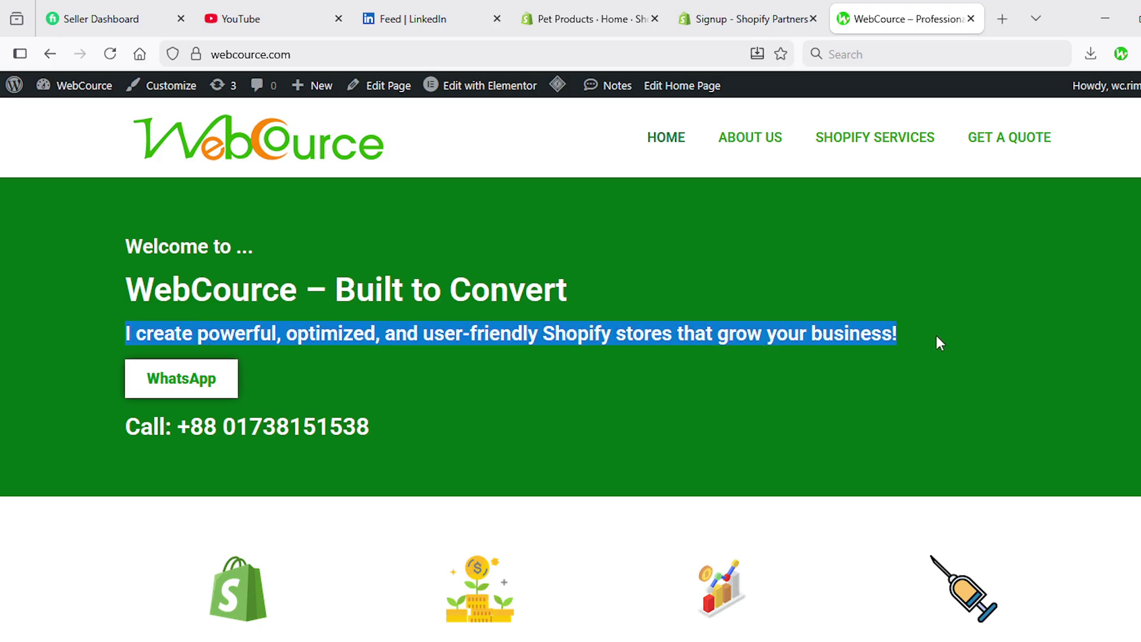
{"action": "left_click", "coordinate": [559, 341]}
{"action": "left_click_drag", "start_coordinate": [542, 335], "coordinate": [739, 334]}
{"action": "scroll", "coordinate": [835, 340], "scroll_direction": "down", "scroll_amount": 5}
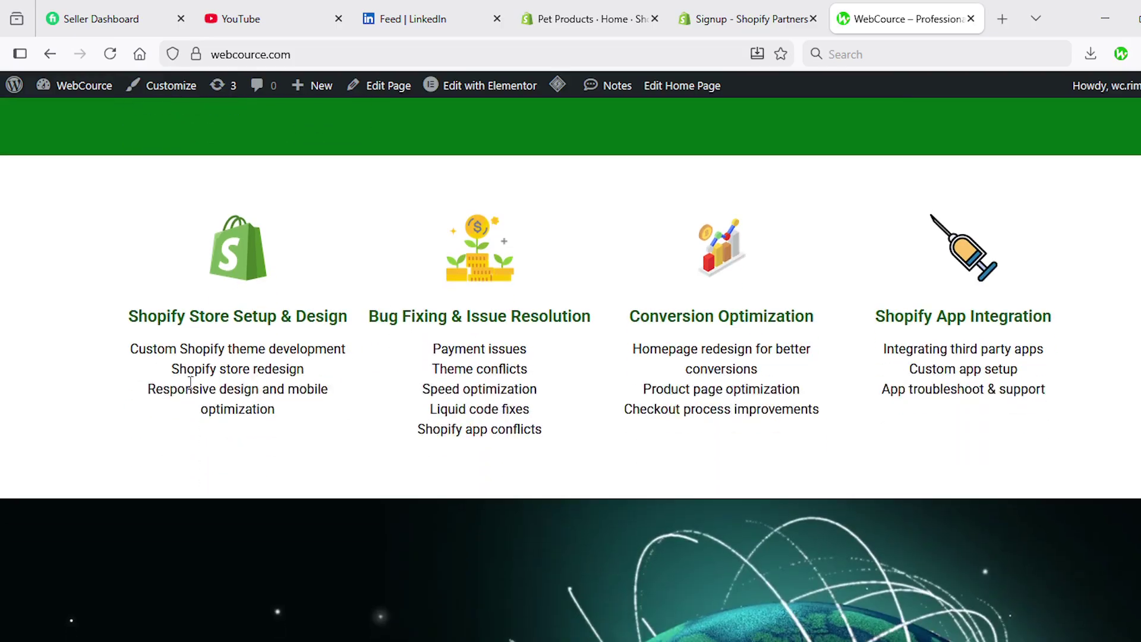
- Highlight the headings and descriptions of the four Shopify service columns
{"action": "left_click_drag", "start_coordinate": [131, 349], "coordinate": [265, 407]}
{"action": "left_click_drag", "start_coordinate": [220, 316], "coordinate": [314, 318]}
{"action": "left_click_drag", "start_coordinate": [408, 315], "coordinate": [562, 317]}
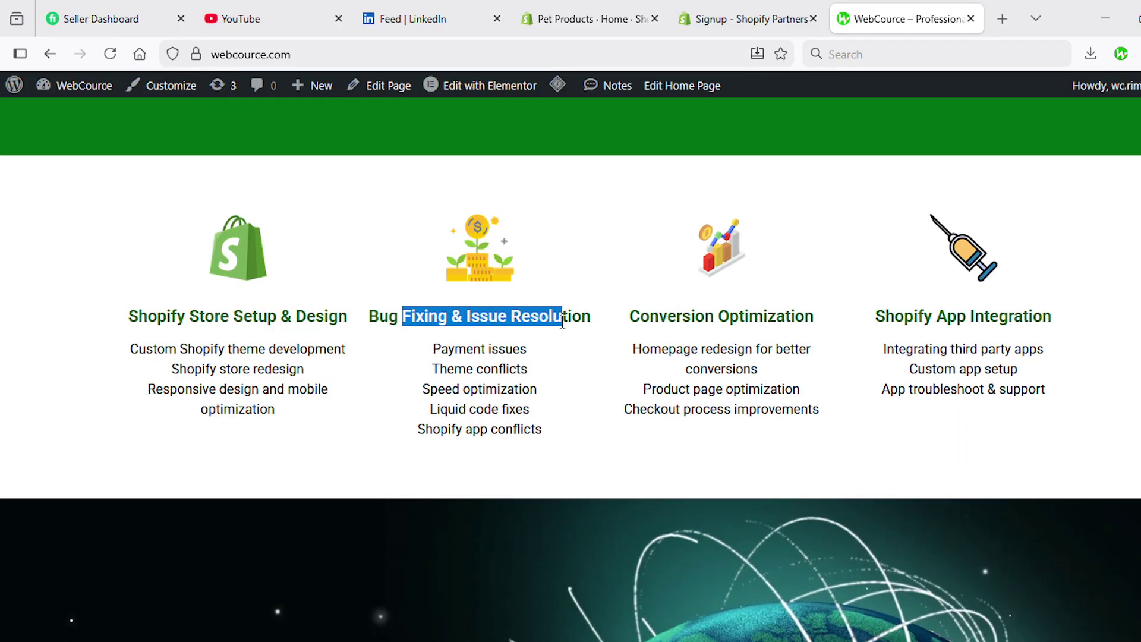
{"action": "left_click", "coordinate": [512, 385]}
{"action": "left_click_drag", "start_coordinate": [668, 316], "coordinate": [810, 317]}
{"action": "left_click", "coordinate": [746, 349]}
{"action": "left_click_drag", "start_coordinate": [703, 350], "coordinate": [791, 389]}
{"action": "left_click_drag", "start_coordinate": [944, 369], "coordinate": [1000, 389]}
{"action": "left_click", "coordinate": [1052, 387]}
{"action": "left_click_drag", "start_coordinate": [886, 349], "coordinate": [1072, 408]}
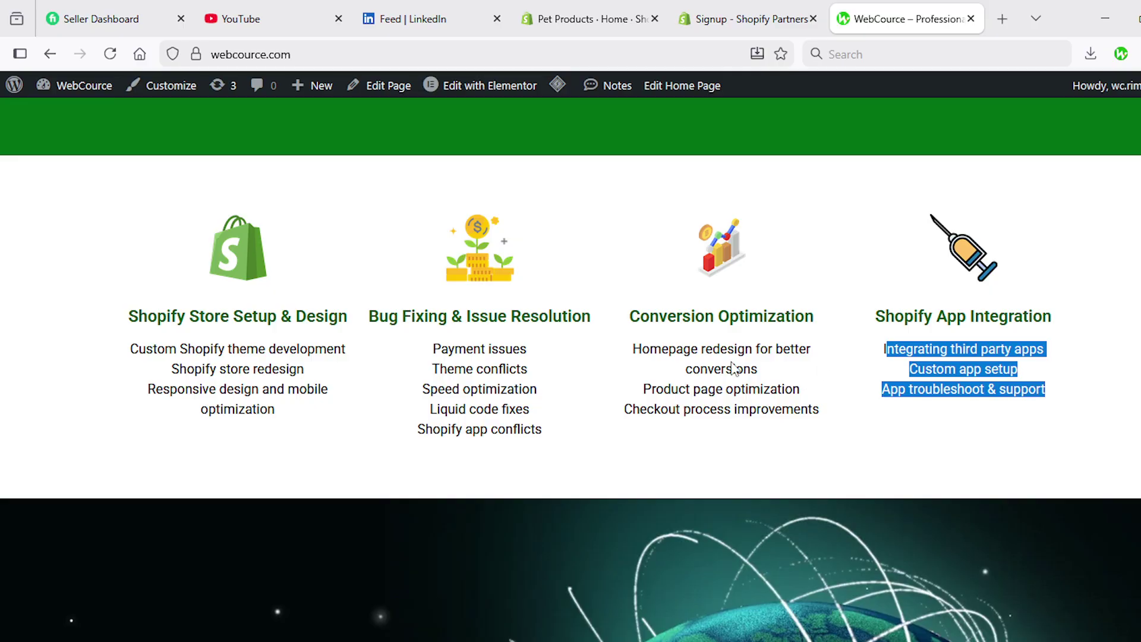
- Scroll further down, highlight across the service columns, and scroll back up
{"action": "scroll", "coordinate": [888, 374], "scroll_direction": "down", "scroll_amount": 2}
{"action": "left_click_drag", "start_coordinate": [165, 263], "coordinate": [917, 343]}
{"action": "left_click", "coordinate": [917, 343]}
{"action": "scroll", "coordinate": [840, 359], "scroll_direction": "up", "scroll_amount": 8}
{"action": "scroll", "coordinate": [374, 381], "scroll_direction": "down", "scroll_amount": 10}
{"action": "scroll", "coordinate": [826, 228], "scroll_direction": "up", "scroll_amount": 10}
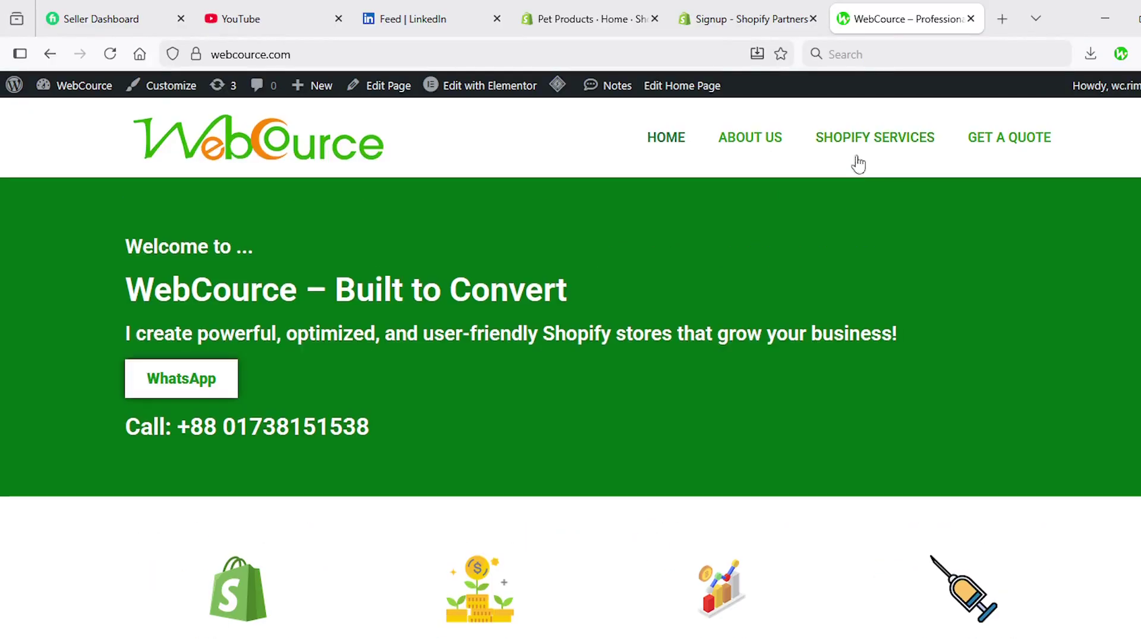
- Open the Shopify Services pricing page and highlight the Standard plan card
{"action": "left_click", "coordinate": [858, 139]}
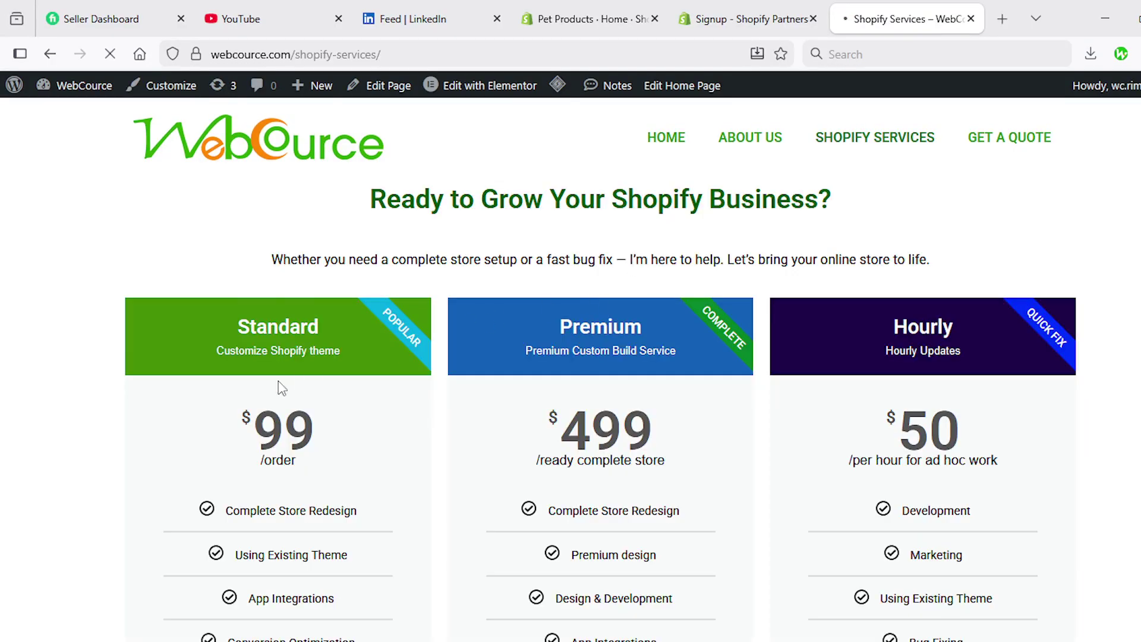
{"action": "scroll", "coordinate": [296, 381], "scroll_direction": "down", "scroll_amount": 4}
{"action": "left_click_drag", "start_coordinate": [240, 256], "coordinate": [321, 391]}
{"action": "scroll", "coordinate": [297, 380], "scroll_direction": "up", "scroll_amount": 4}
{"action": "left_click_drag", "start_coordinate": [277, 331], "coordinate": [345, 356]}
{"action": "left_click", "coordinate": [348, 356]}
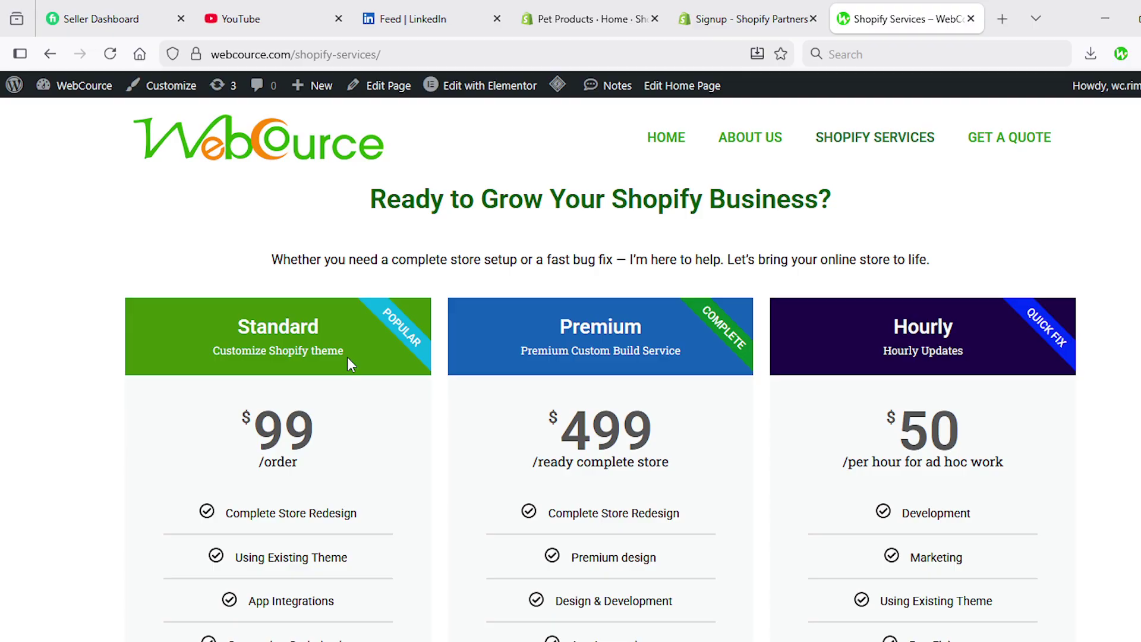
{"action": "left_click_drag", "start_coordinate": [250, 328], "coordinate": [345, 353]}
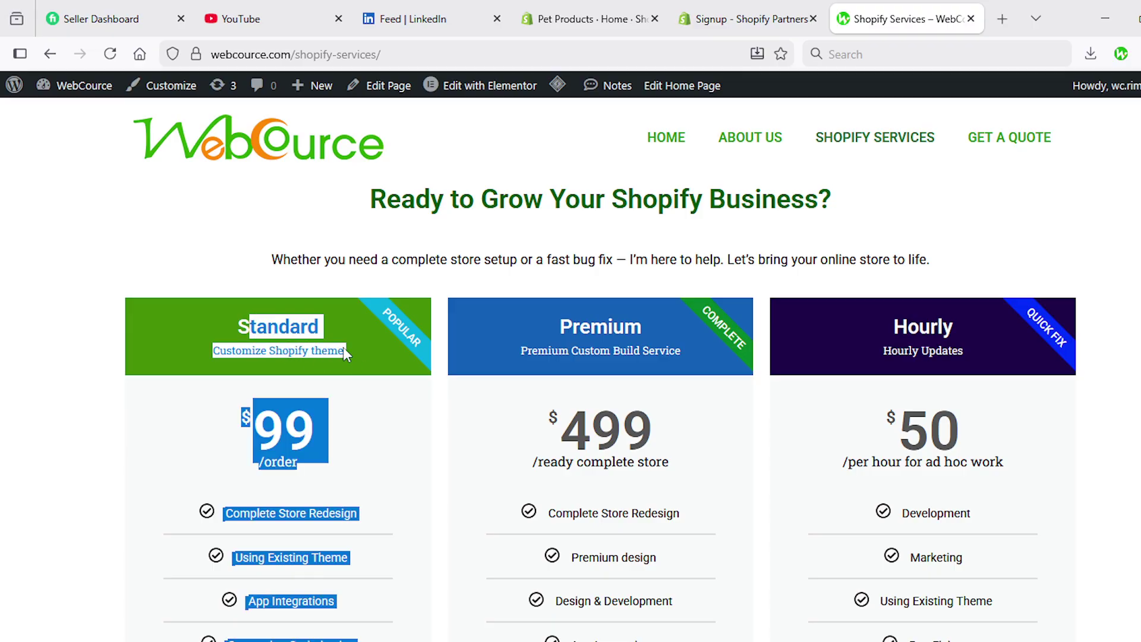
{"action": "left_click", "coordinate": [346, 355]}
- Highlight the Premium and Hourly plan cards' prices and features
{"action": "left_click_drag", "start_coordinate": [563, 331], "coordinate": [694, 364]}
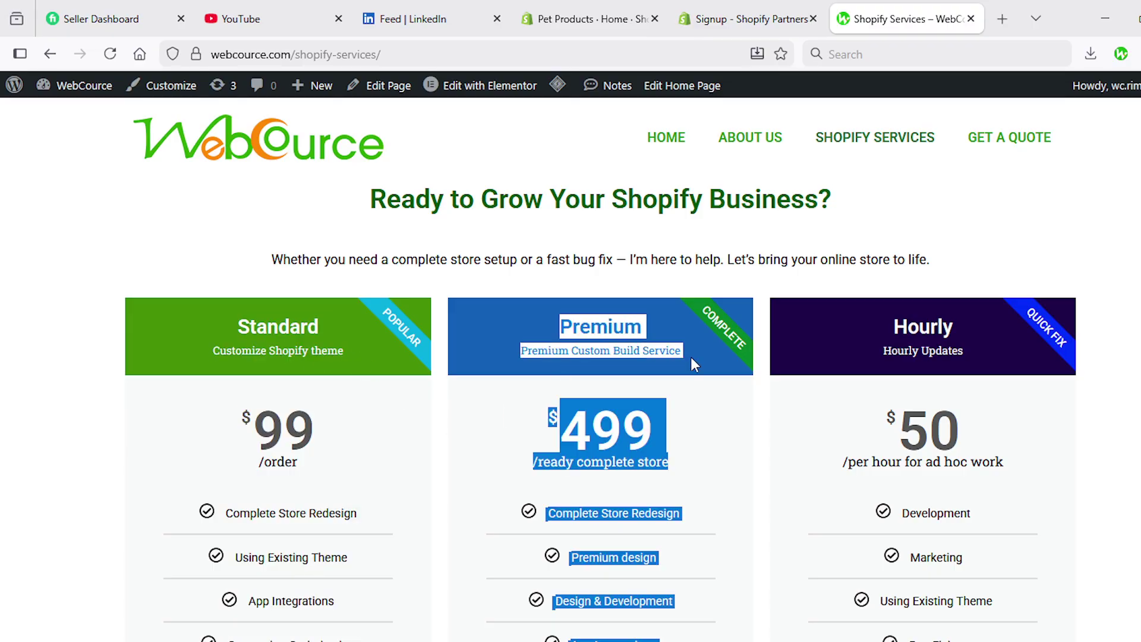
{"action": "left_click", "coordinate": [697, 454]}
{"action": "left_click_drag", "start_coordinate": [527, 465], "coordinate": [648, 466]}
{"action": "left_click", "coordinate": [680, 475]}
{"action": "scroll", "coordinate": [880, 307], "scroll_direction": "down", "scroll_amount": 3}
{"action": "left_click_drag", "start_coordinate": [856, 291], "coordinate": [1031, 431]}
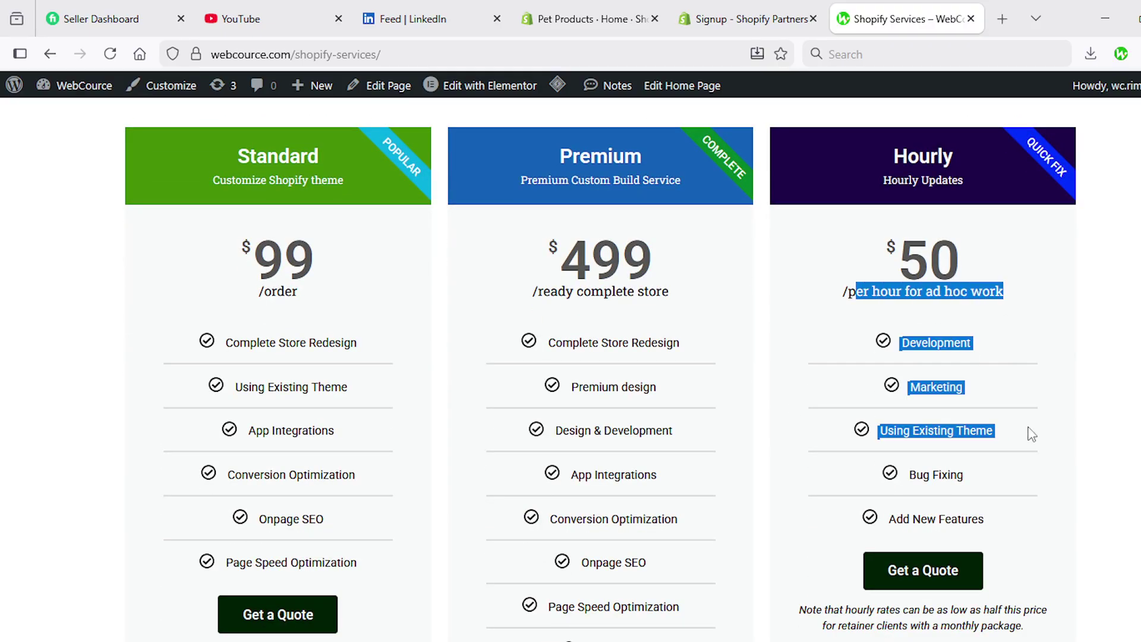
{"action": "left_click", "coordinate": [1113, 424]}
{"action": "scroll", "coordinate": [1098, 435], "scroll_direction": "down", "scroll_amount": 3}
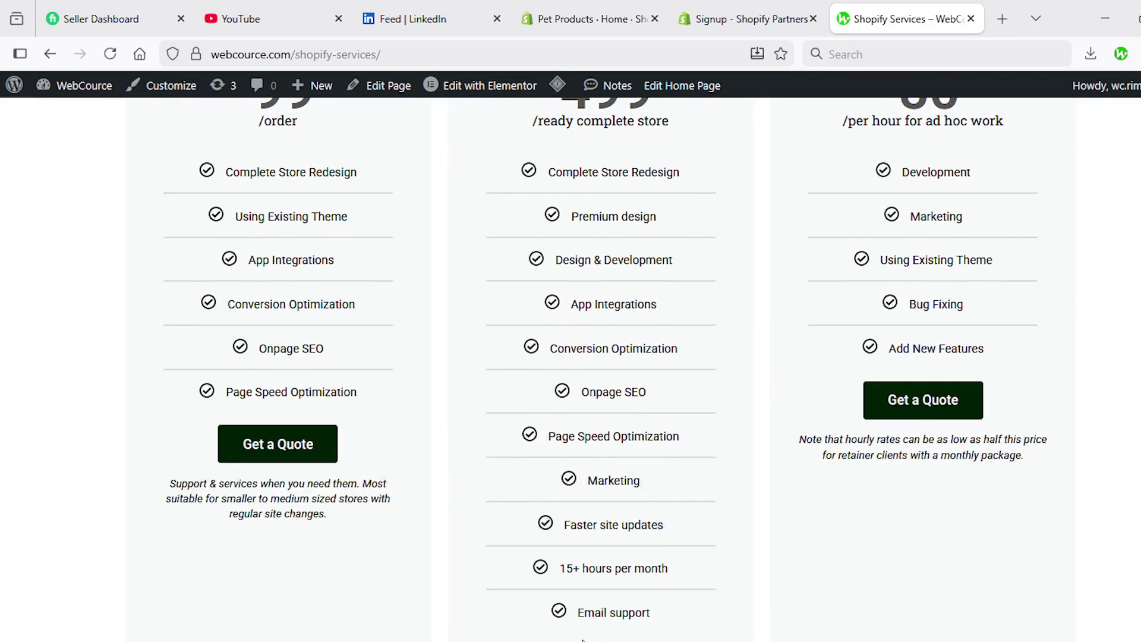
{"action": "scroll", "coordinate": [761, 446], "scroll_direction": "down", "scroll_amount": 8}
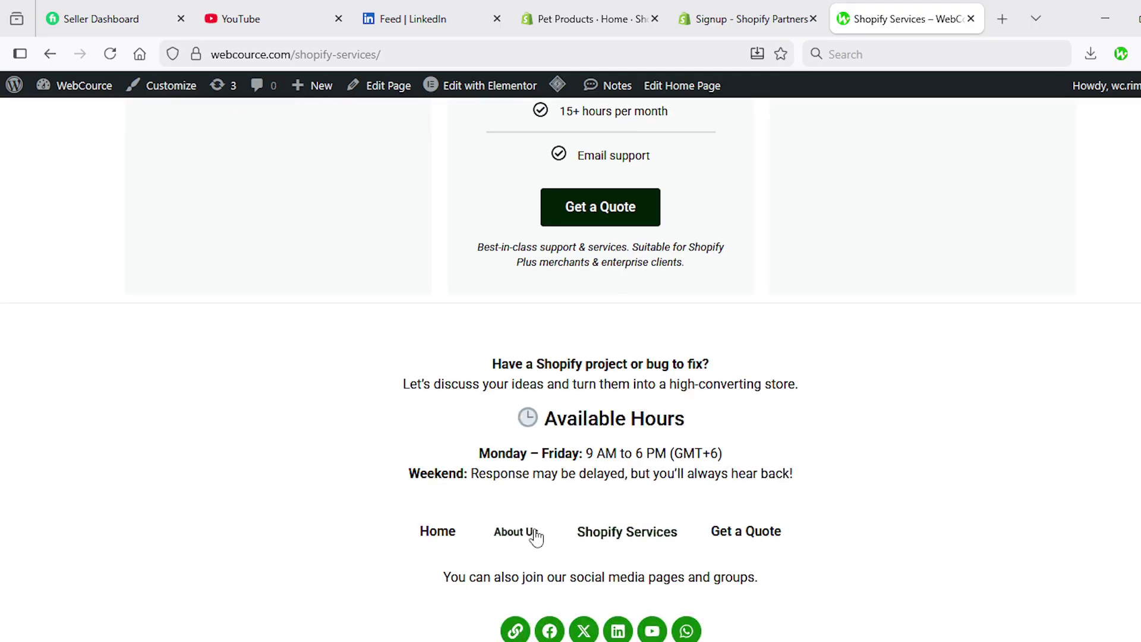
- Open About Us and scroll through the résumé PDF, highlighting part of its text
{"action": "left_click", "coordinate": [516, 538]}
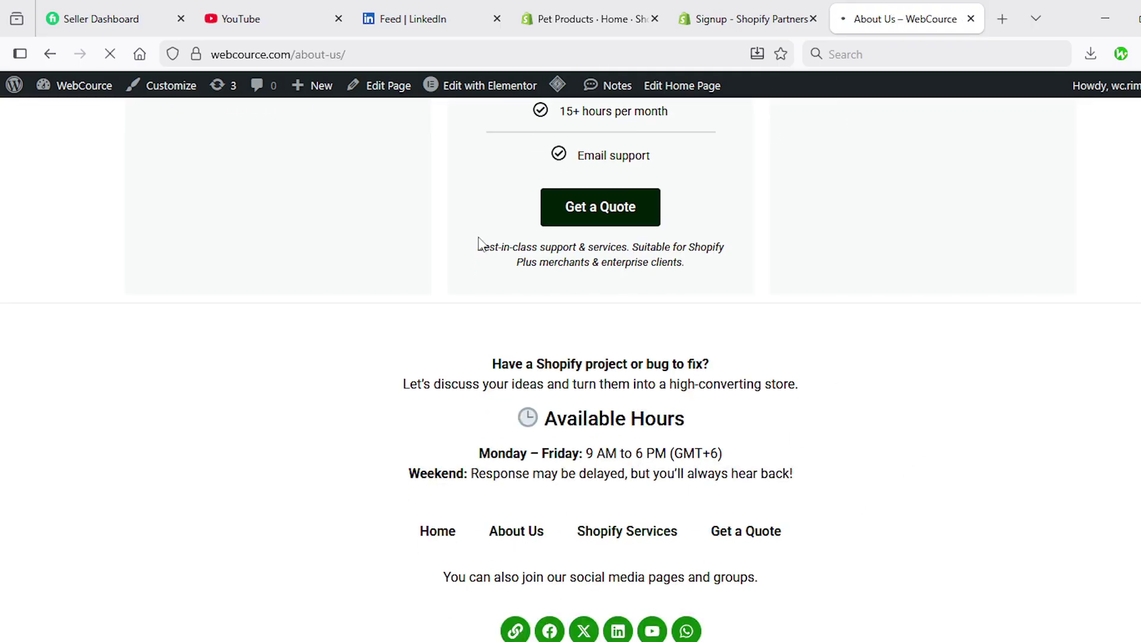
{"action": "scroll", "coordinate": [570, 311], "scroll_direction": "down", "scroll_amount": 1}
{"action": "scroll", "coordinate": [342, 367], "scroll_direction": "down", "scroll_amount": 1}
{"action": "scroll", "coordinate": [343, 367], "scroll_direction": "down", "scroll_amount": 15}
{"action": "scroll", "coordinate": [529, 420], "scroll_direction": "down", "scroll_amount": 20}
{"action": "scroll", "coordinate": [654, 410], "scroll_direction": "down", "scroll_amount": 4}
{"action": "scroll", "coordinate": [860, 364], "scroll_direction": "up", "scroll_amount": 15}
{"action": "scroll", "coordinate": [713, 336], "scroll_direction": "up", "scroll_amount": 15}
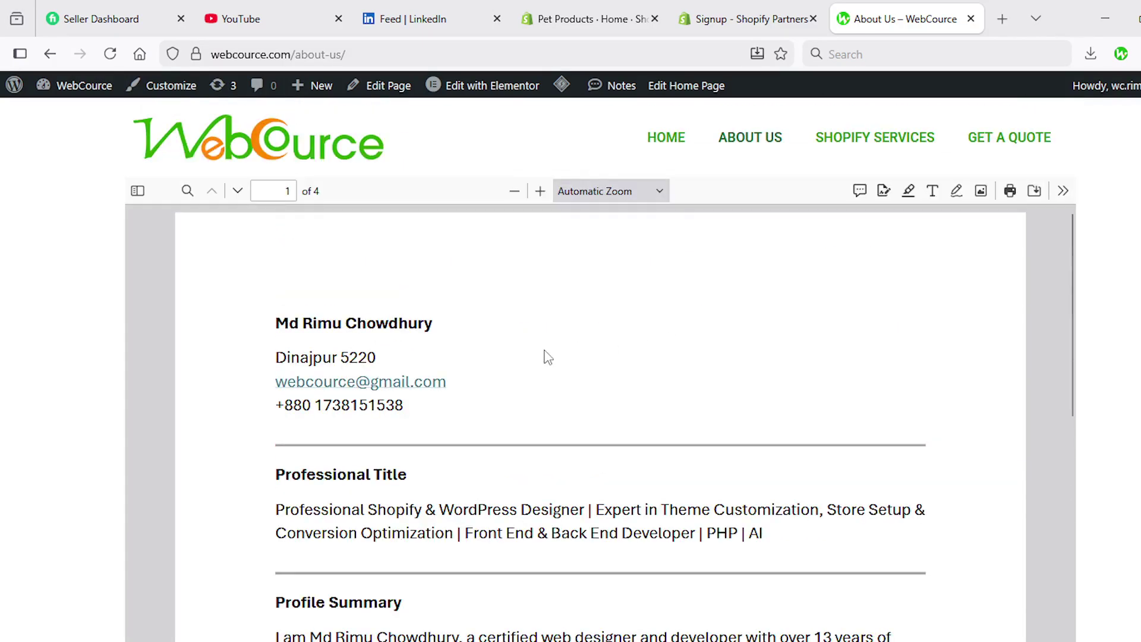
{"action": "left_click_drag", "start_coordinate": [248, 331], "coordinate": [505, 578]}
{"action": "left_click", "coordinate": [619, 563]}
{"action": "scroll", "coordinate": [738, 535], "scroll_direction": "down", "scroll_amount": 5}
{"action": "scroll", "coordinate": [739, 535], "scroll_direction": "up", "scroll_amount": 5}
- Return to the WebCource homepage and scroll down to its Projects I've Built section
{"action": "left_click", "coordinate": [320, 135]}
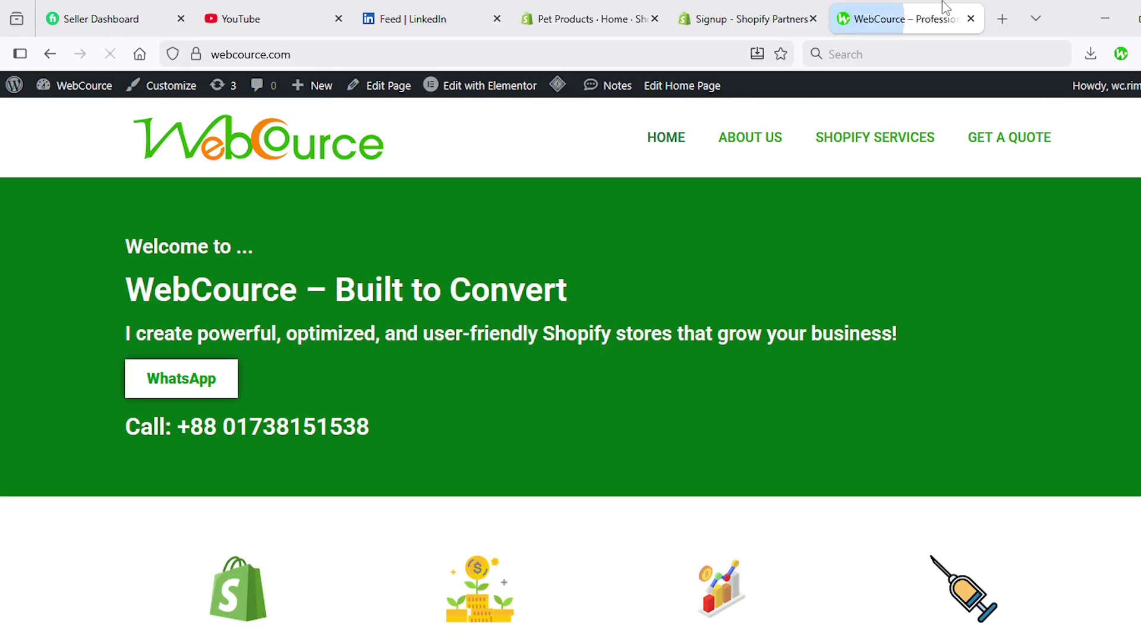
{"action": "scroll", "coordinate": [525, 381], "scroll_direction": "down", "scroll_amount": 8}
{"action": "scroll", "coordinate": [627, 370], "scroll_direction": "up", "scroll_amount": 6}
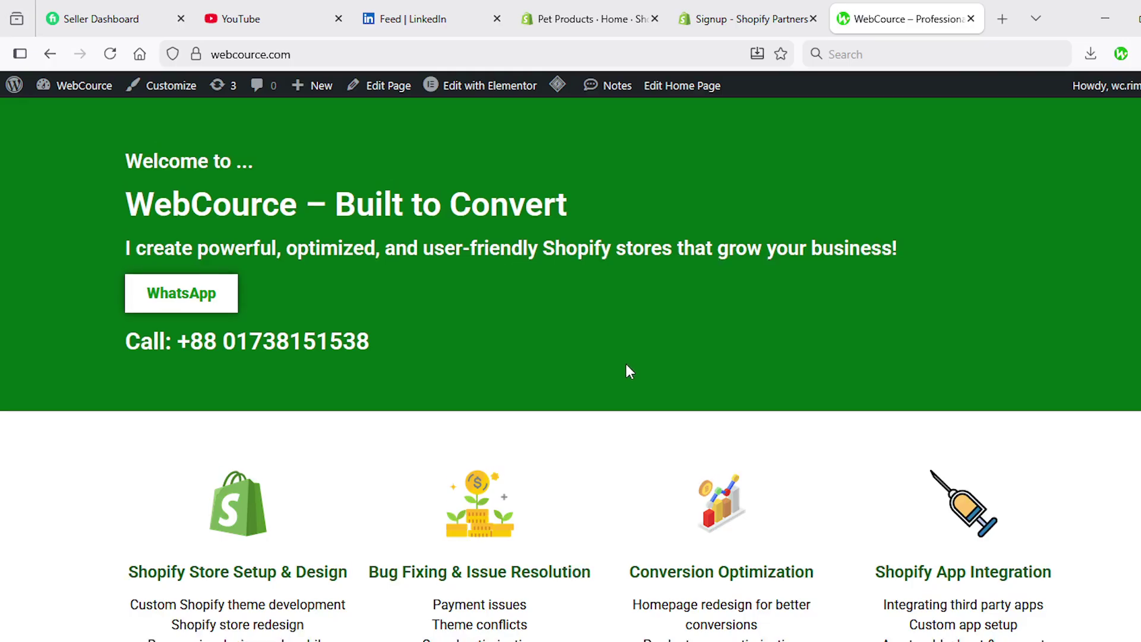
{"action": "scroll", "coordinate": [600, 386], "scroll_direction": "down", "scroll_amount": 9}
{"action": "scroll", "coordinate": [601, 387], "scroll_direction": "down", "scroll_amount": 15}
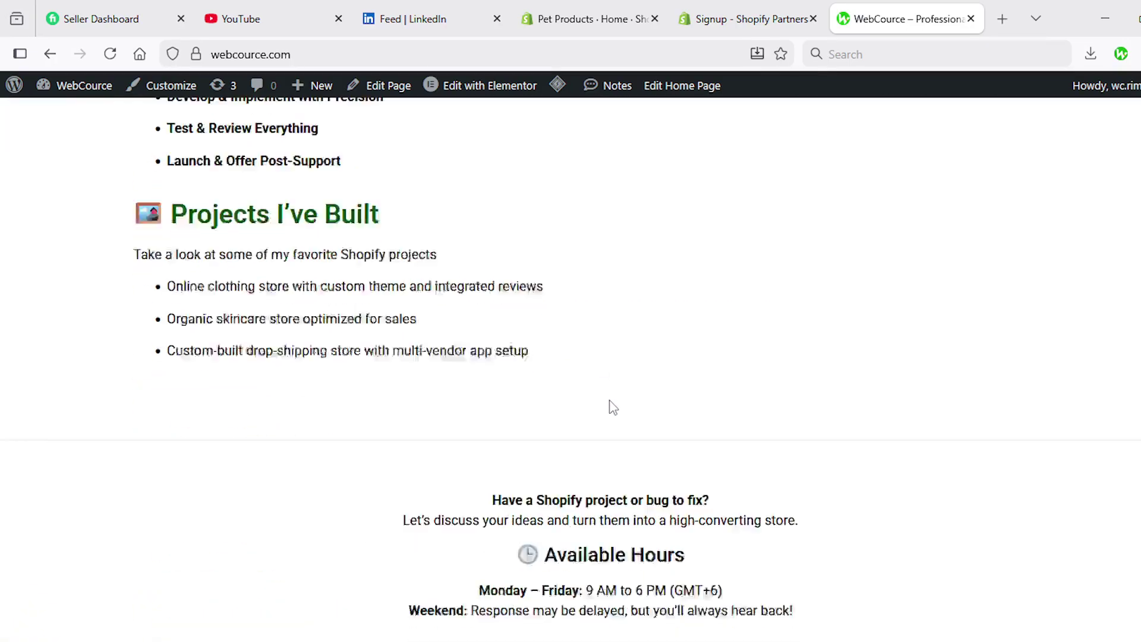
{"action": "scroll", "coordinate": [526, 356], "scroll_direction": "up", "scroll_amount": 10}
{"action": "left_click_drag", "start_coordinate": [152, 282], "coordinate": [301, 393]}
{"action": "scroll", "coordinate": [302, 393], "scroll_direction": "down", "scroll_amount": 1}
{"action": "scroll", "coordinate": [302, 393], "scroll_direction": "down", "scroll_amount": 3}
{"action": "left_click_drag", "start_coordinate": [198, 265], "coordinate": [311, 334]}
{"action": "left_click_drag", "start_coordinate": [211, 458], "coordinate": [385, 523]}
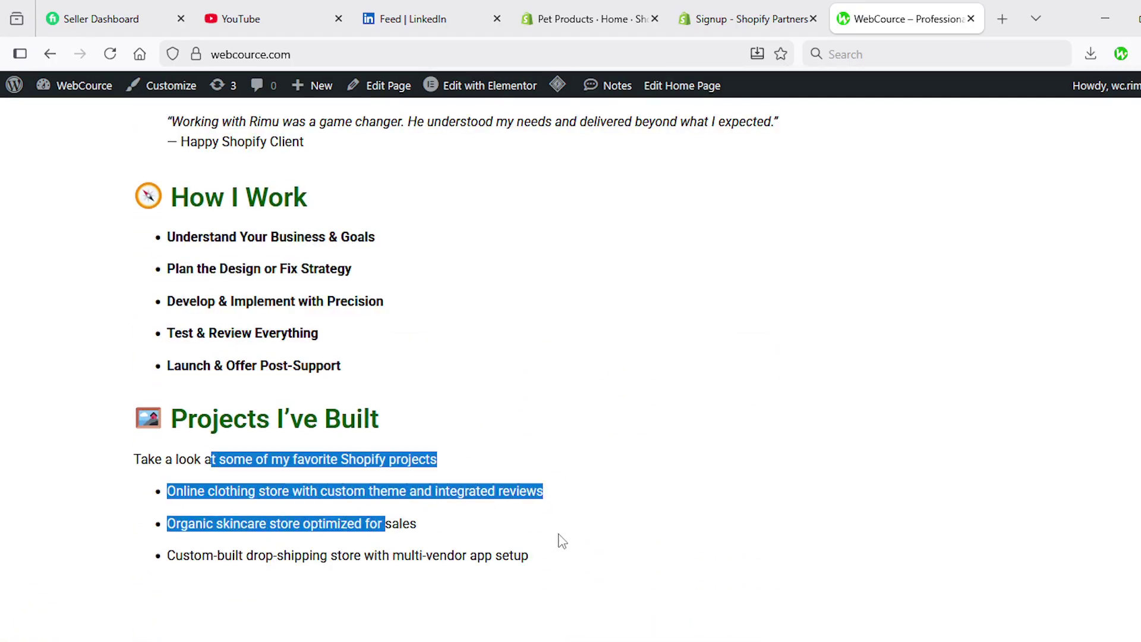
{"action": "scroll", "coordinate": [544, 387], "scroll_direction": "down", "scroll_amount": 5}
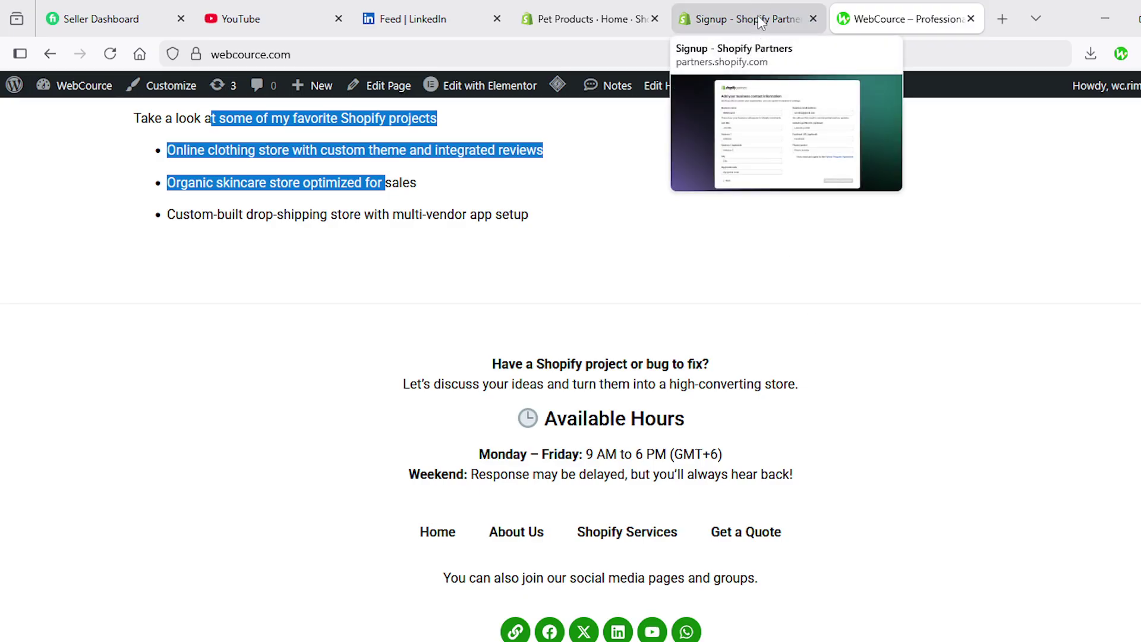
- Back on the signup form, set job title to 'Freelaner' and fill in the first address line
{"action": "left_click", "coordinate": [755, 32]}
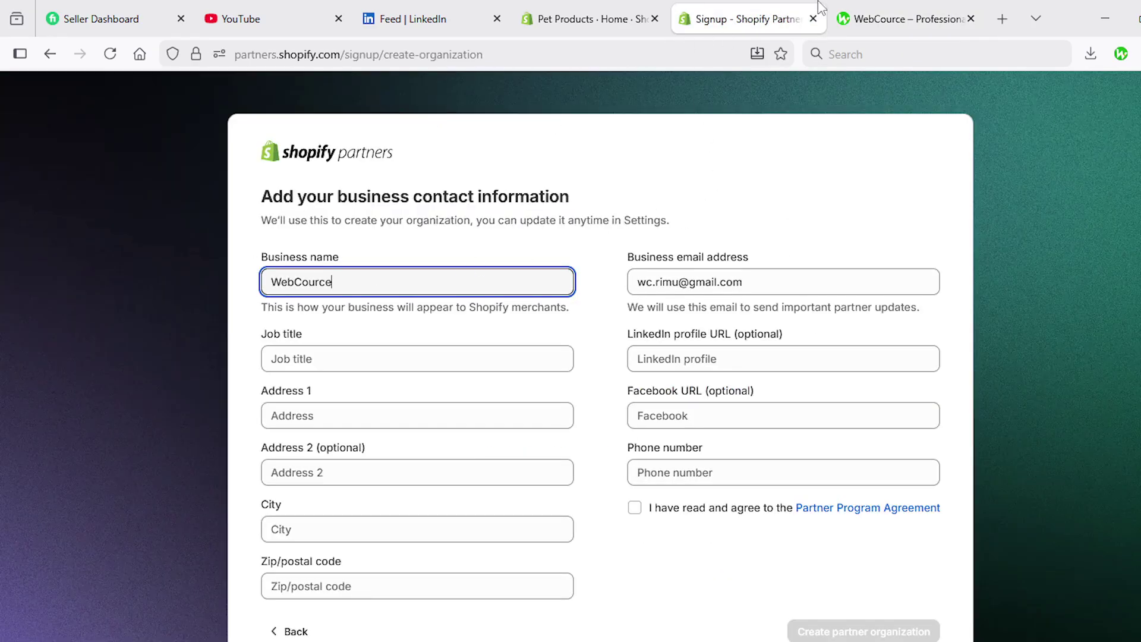
{"action": "left_click", "coordinate": [362, 358]}
{"action": "type", "text": "Freelaner"}
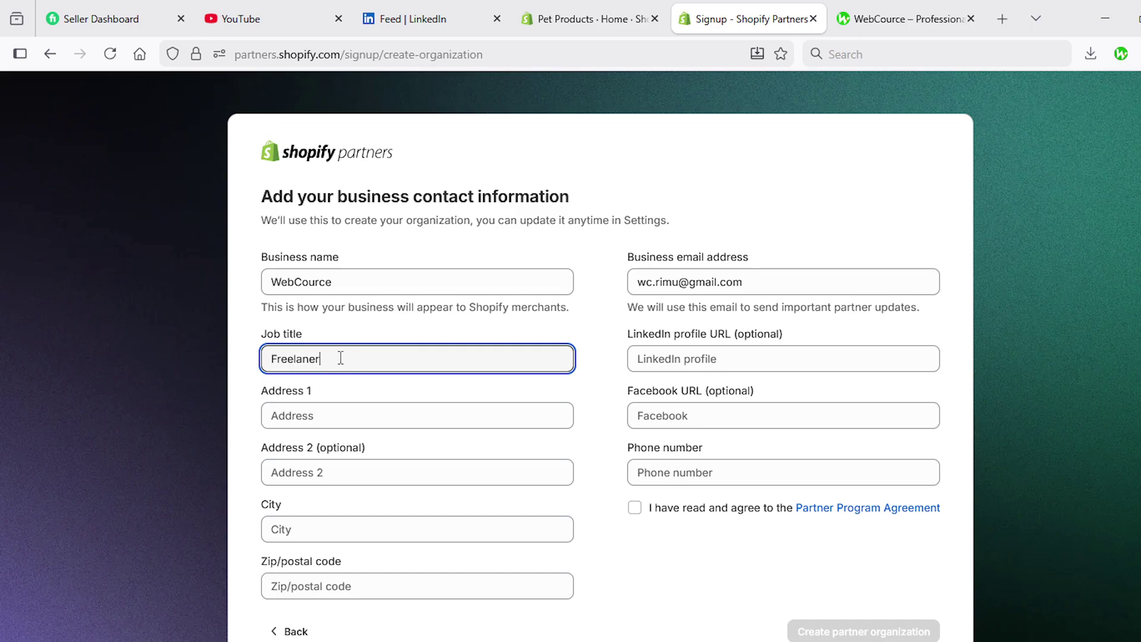
{"action": "double_click", "coordinate": [298, 356]}
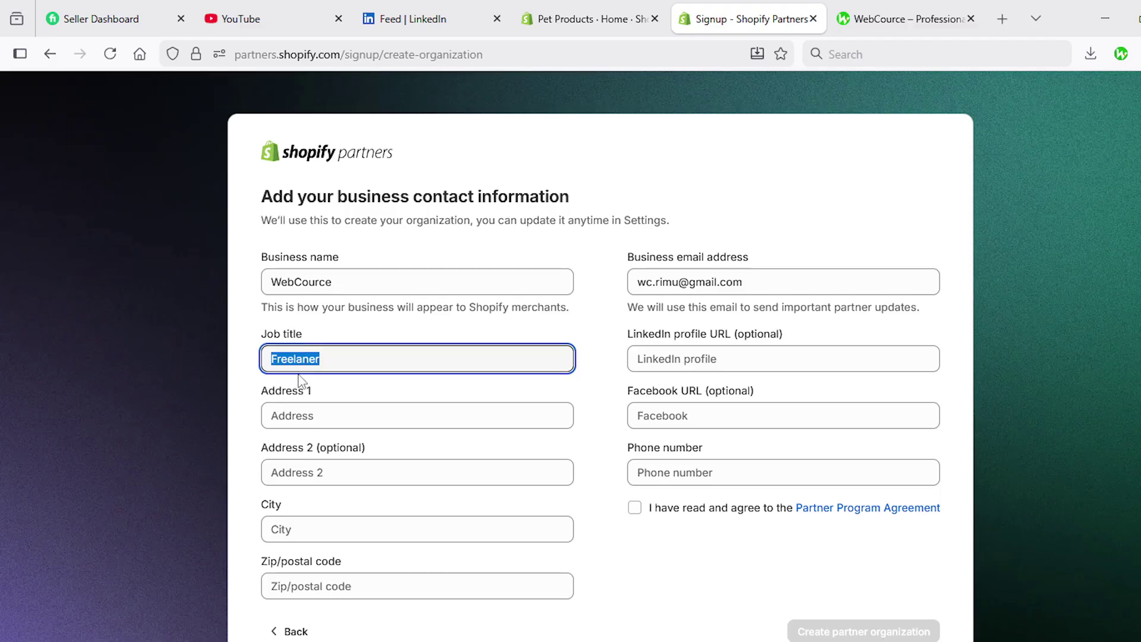
{"action": "left_click", "coordinate": [411, 400]}
{"action": "type", "text": "Krishnanagar"}
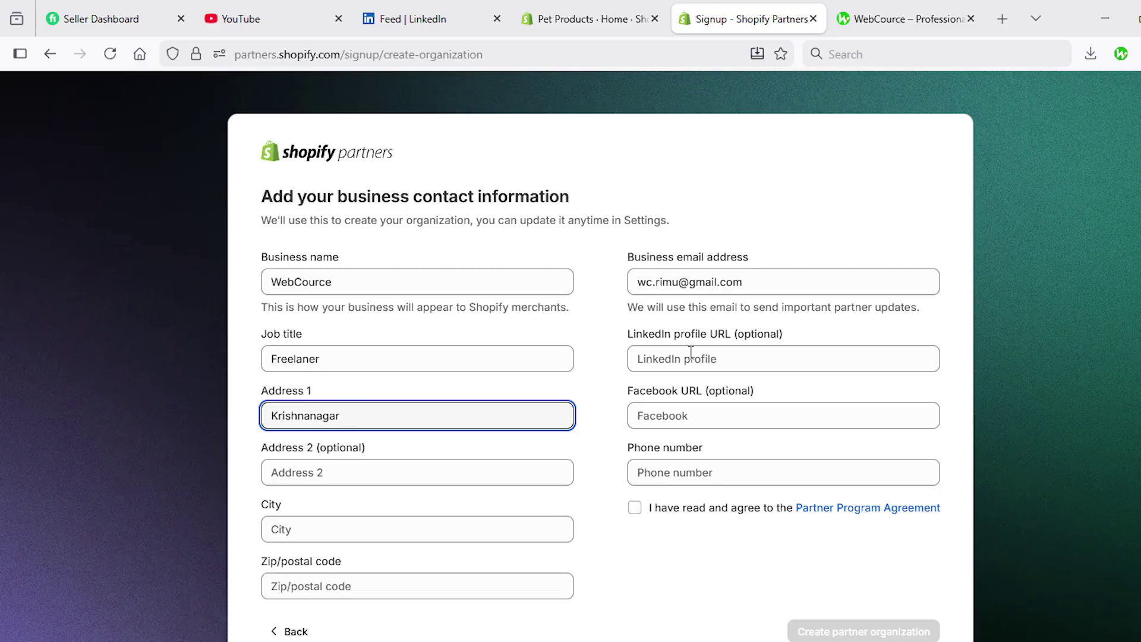
{"action": "left_click", "coordinate": [775, 419]}
{"action": "left_click", "coordinate": [773, 364]}
{"action": "left_click", "coordinate": [707, 467]}
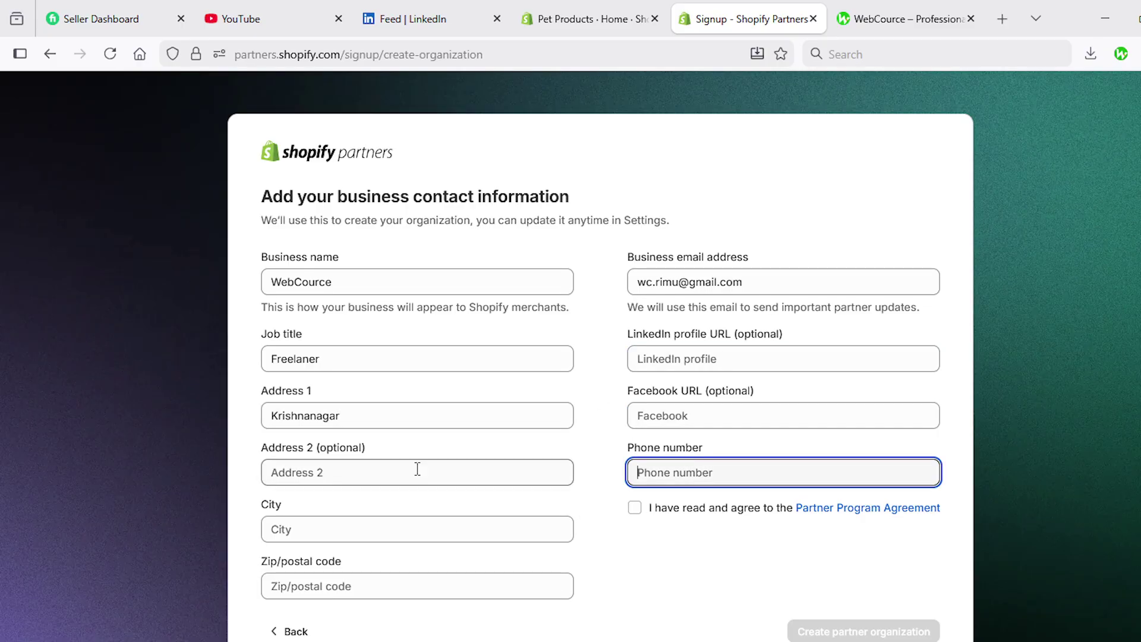
- Enter the city, zip/postal code and phone number, accept the agreement, and submit
{"action": "left_click", "coordinate": [303, 530]}
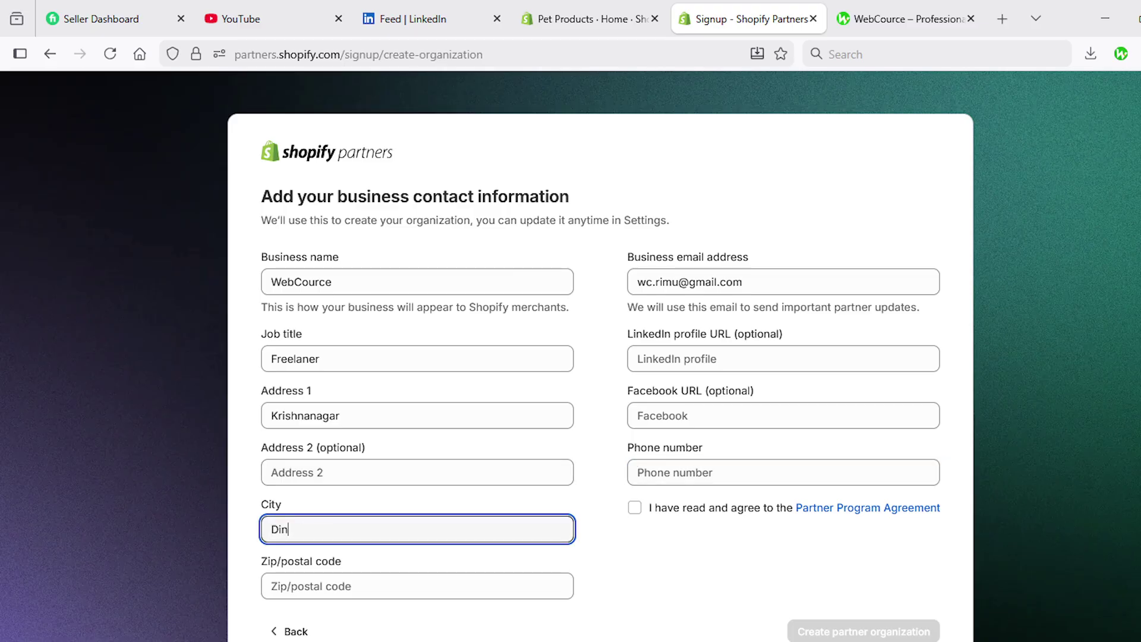
{"action": "left_click", "coordinate": [351, 593]}
{"action": "type", "text": "5220"}
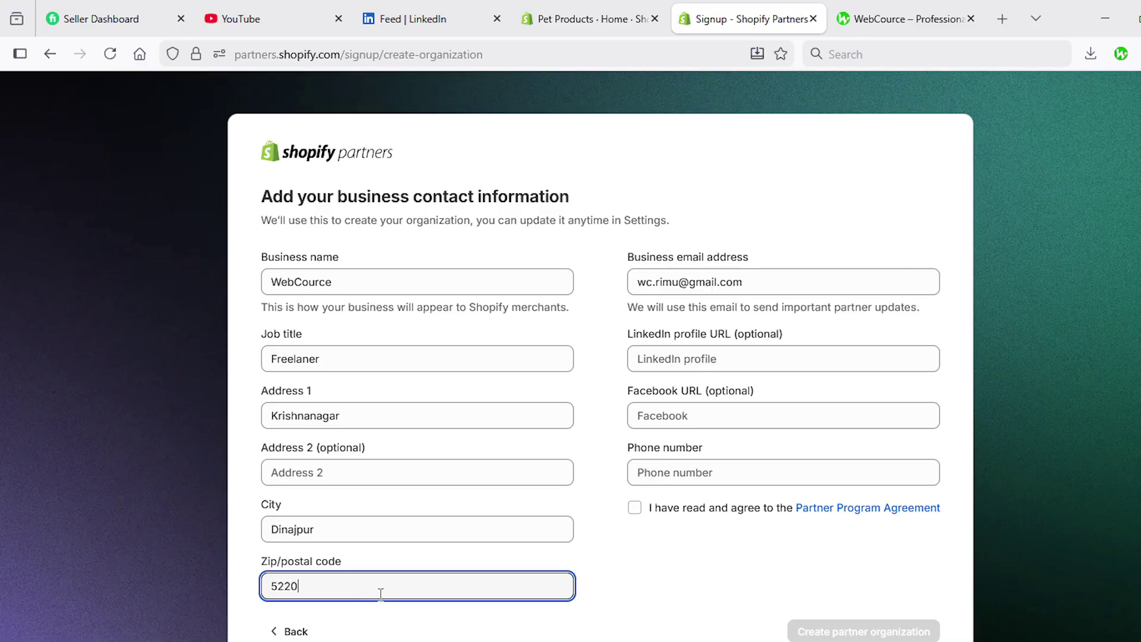
{"action": "left_click", "coordinate": [743, 472]}
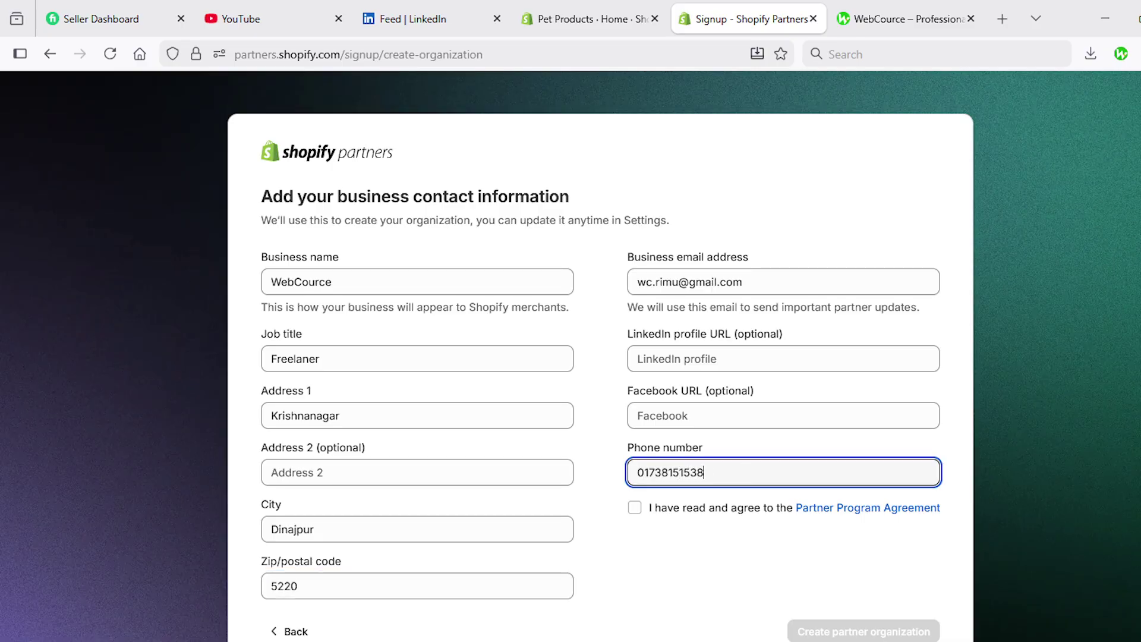
{"action": "left_click", "coordinate": [641, 510]}
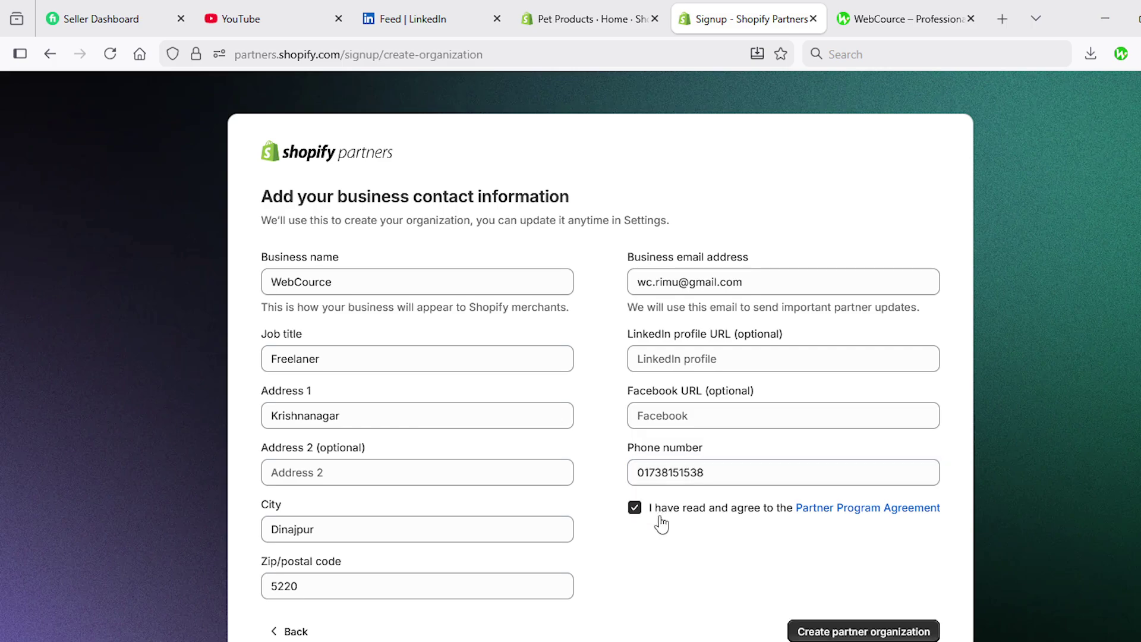
{"action": "left_click", "coordinate": [864, 634]}
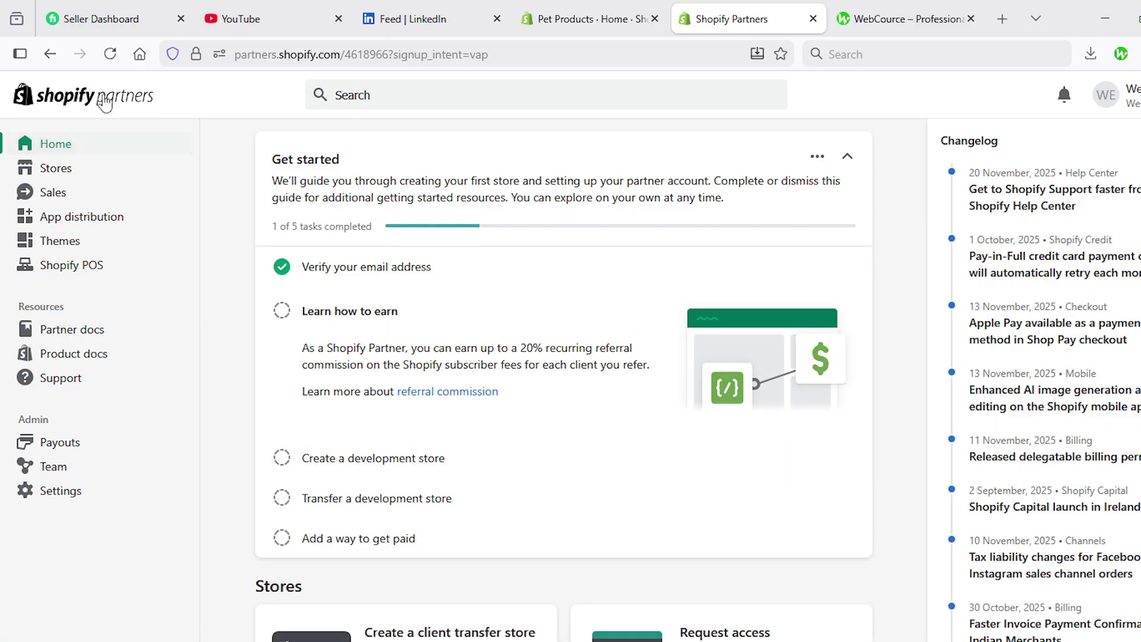
- Go to the Stores page from the Partners sidebar and open a new browser tab
{"action": "scroll", "coordinate": [611, 417], "scroll_direction": "down", "scroll_amount": 9}
{"action": "scroll", "coordinate": [611, 418], "scroll_direction": "up", "scroll_amount": 9}
{"action": "left_click", "coordinate": [69, 171]}
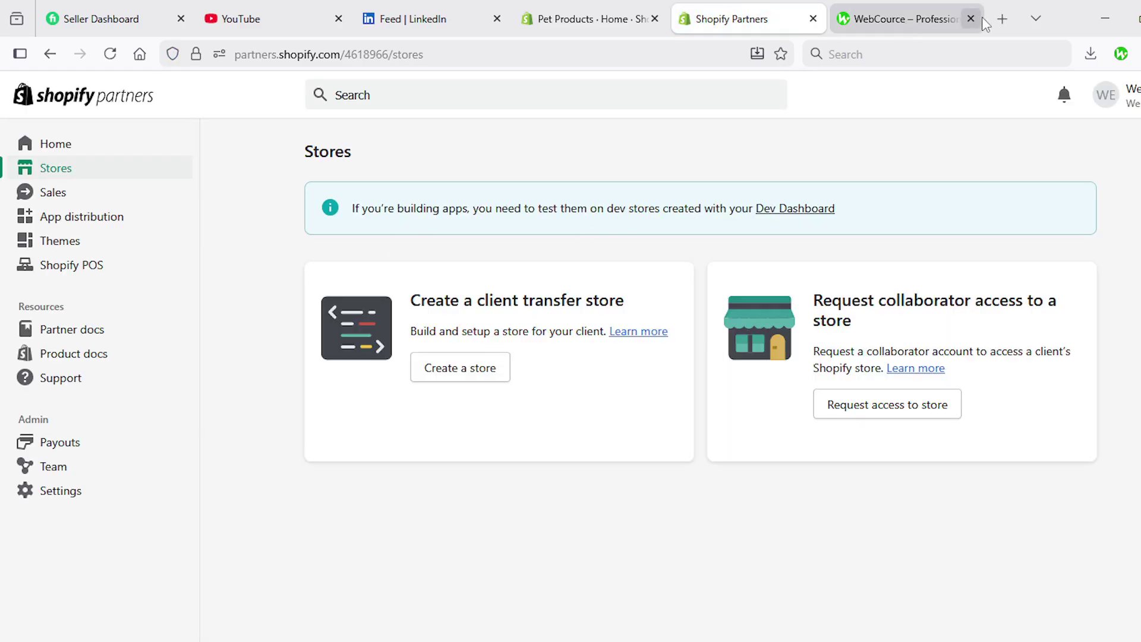
{"action": "left_click", "coordinate": [1002, 18]}
- Load Gmail and read the 'Install the Point of Sale app' email
{"action": "type", "text": "mai"}
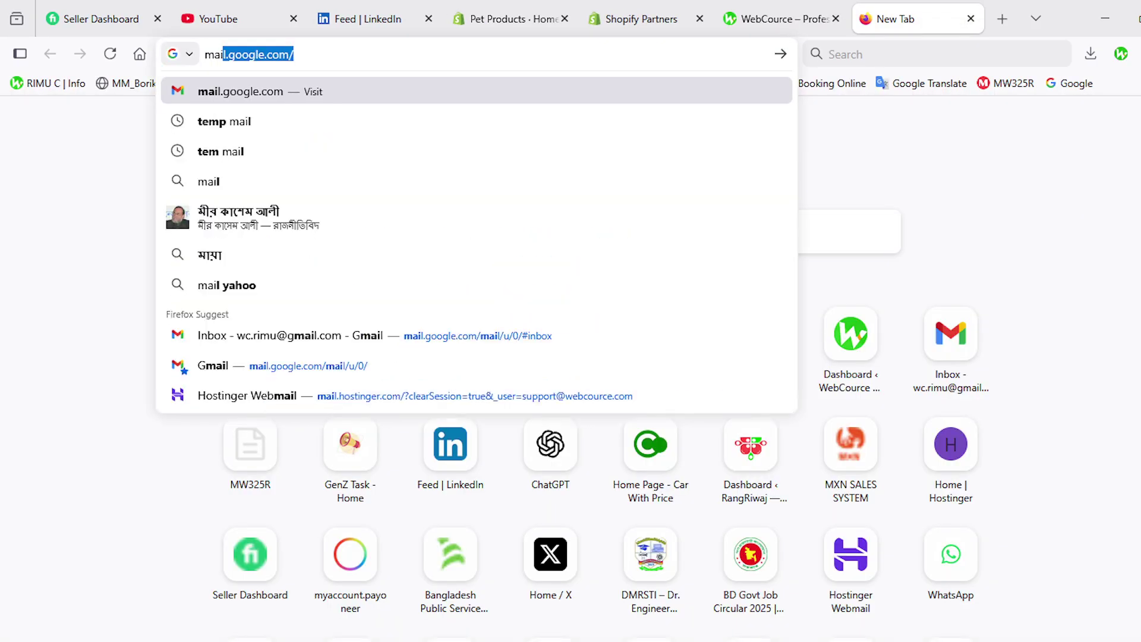
{"action": "key", "text": "Return"}
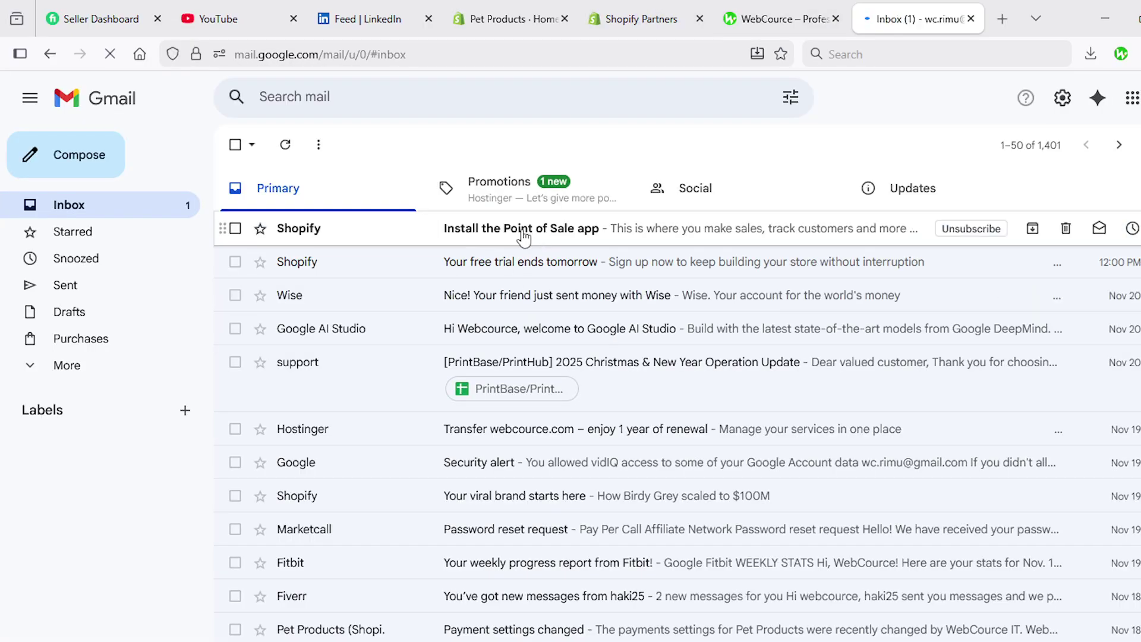
{"action": "left_click", "coordinate": [523, 228]}
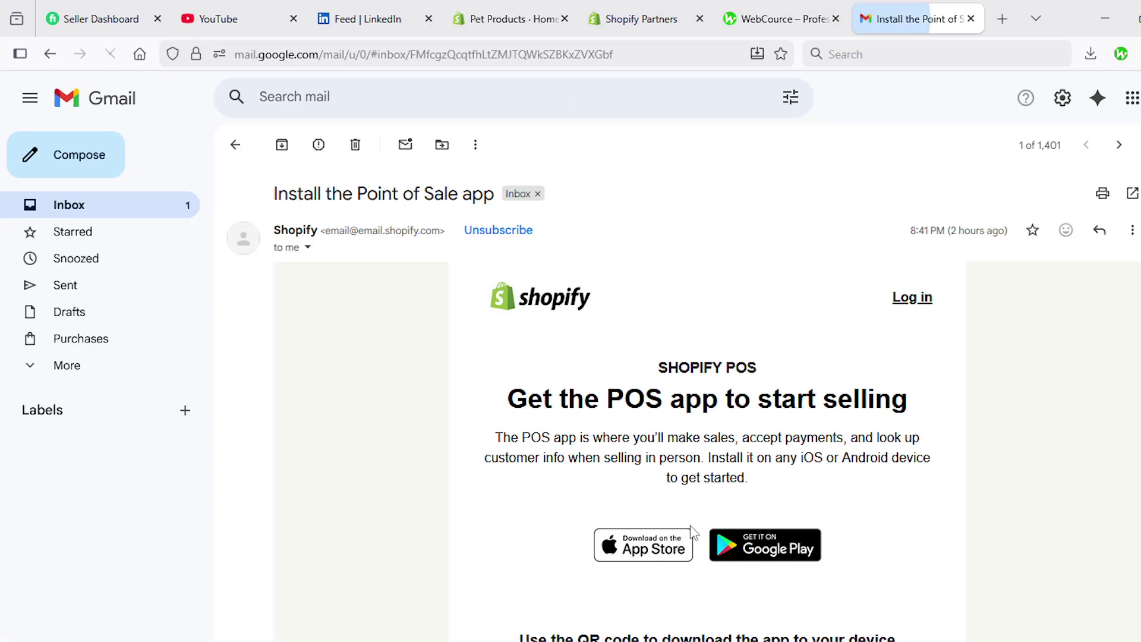
{"action": "left_click_drag", "start_coordinate": [568, 400], "coordinate": [741, 475]}
{"action": "left_click", "coordinate": [741, 475]}
- Return to the inbox after rereading the email, then switch back to the Shopify Partners Stores tab
{"action": "left_click", "coordinate": [235, 144]}
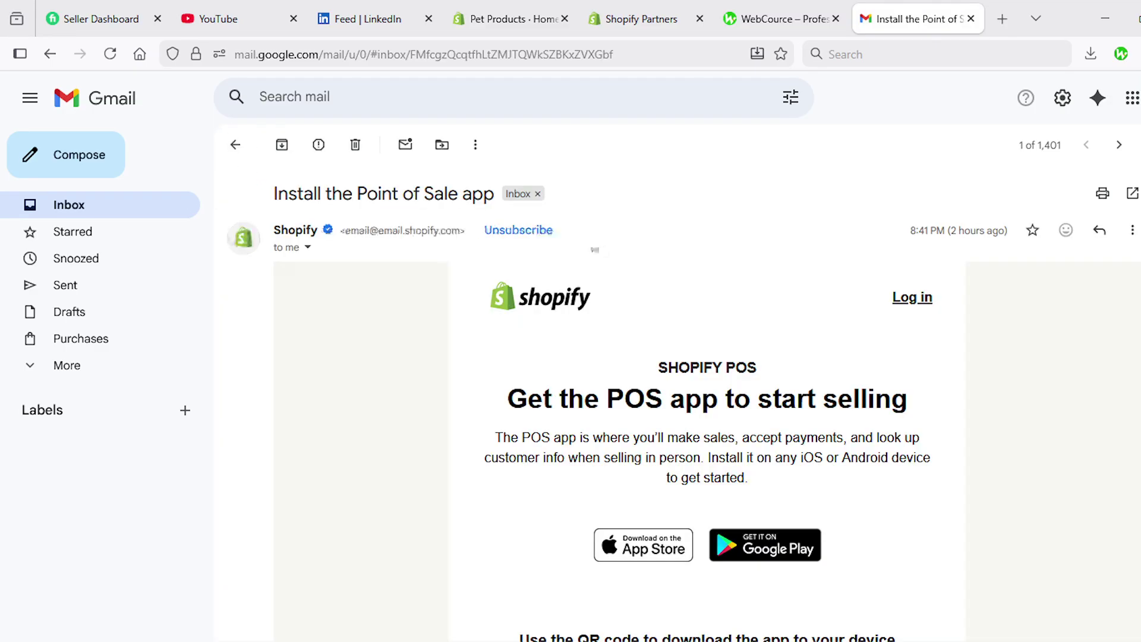
{"action": "left_click", "coordinate": [560, 233]}
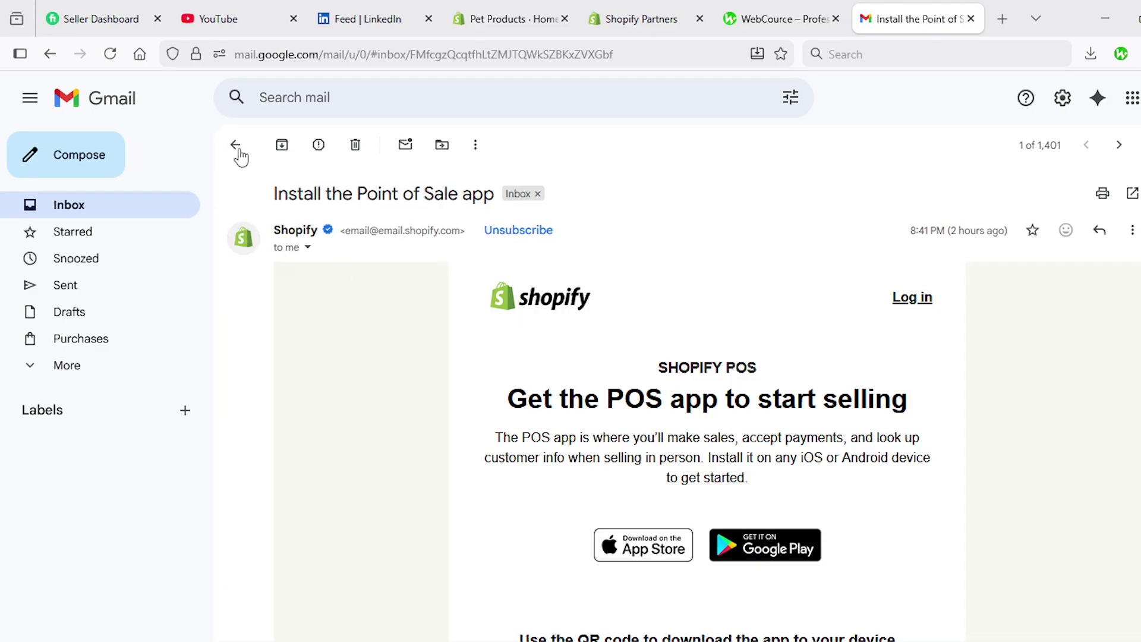
{"action": "left_click", "coordinate": [236, 146]}
{"action": "left_click", "coordinate": [772, 18]}
{"action": "left_click", "coordinate": [662, 18]}
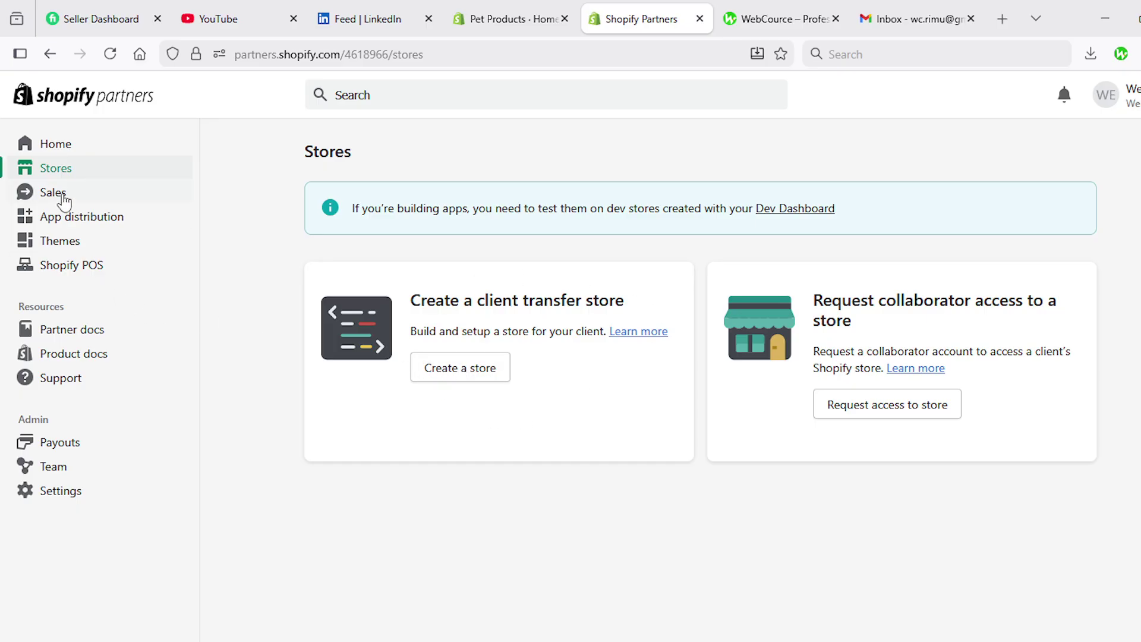
- Start a client transfer store and submit it with the store name 'wdressdesign'
{"action": "left_click", "coordinate": [452, 368]}
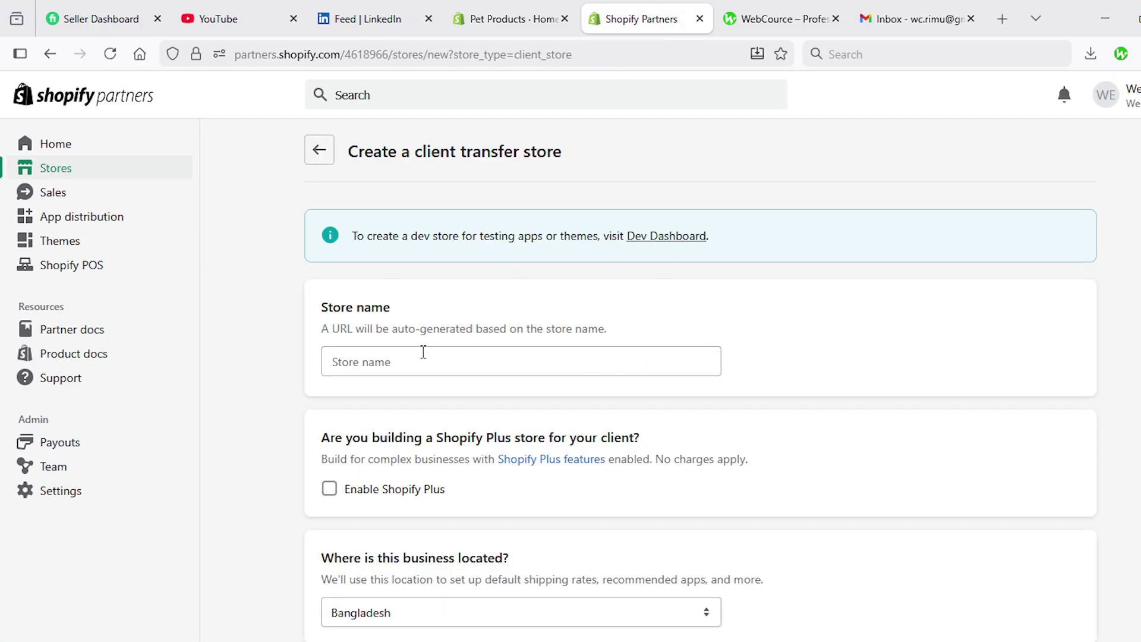
{"action": "left_click", "coordinate": [423, 352]}
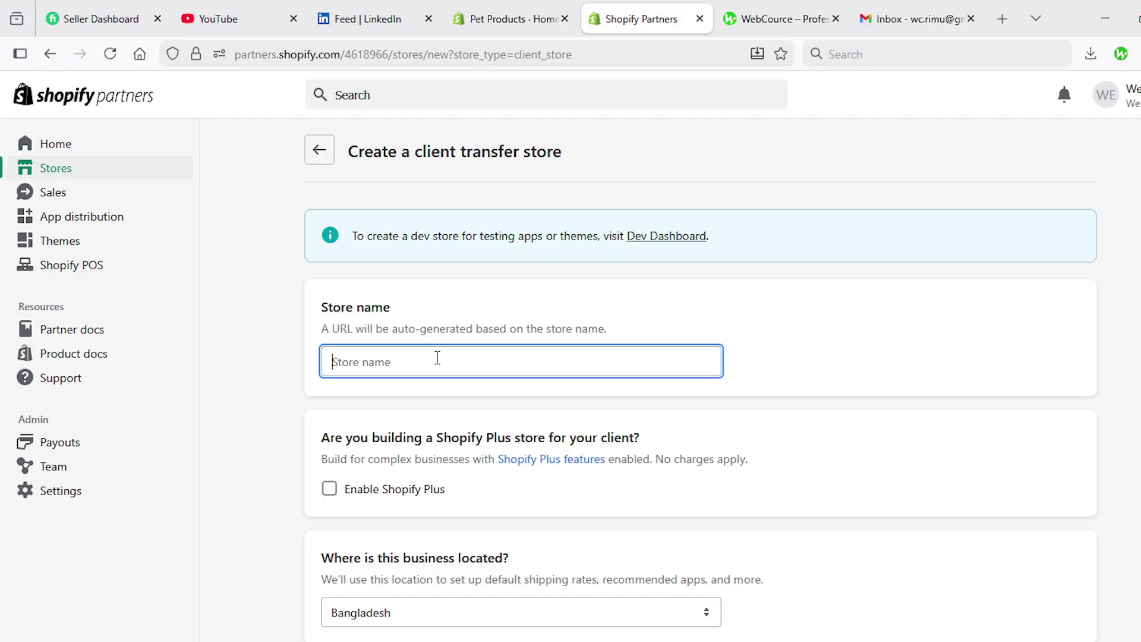
{"action": "type", "text": "Dr"}
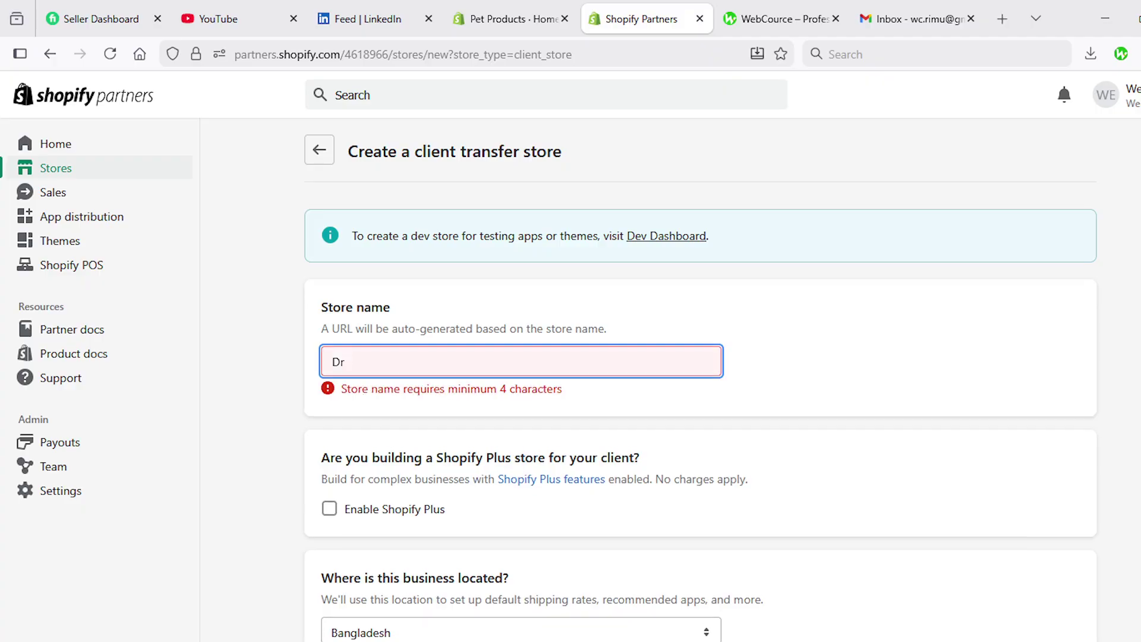
{"action": "type", "text": "ess"}
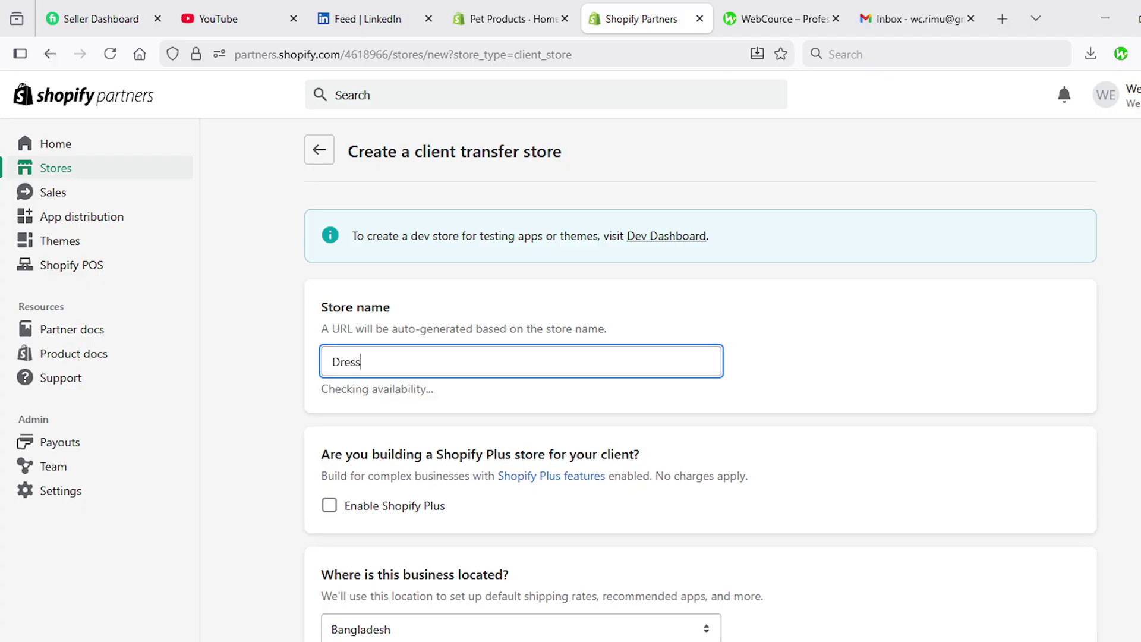
{"action": "key", "text": "BackSpace"}
{"action": "key", "text": "BackSpace"}
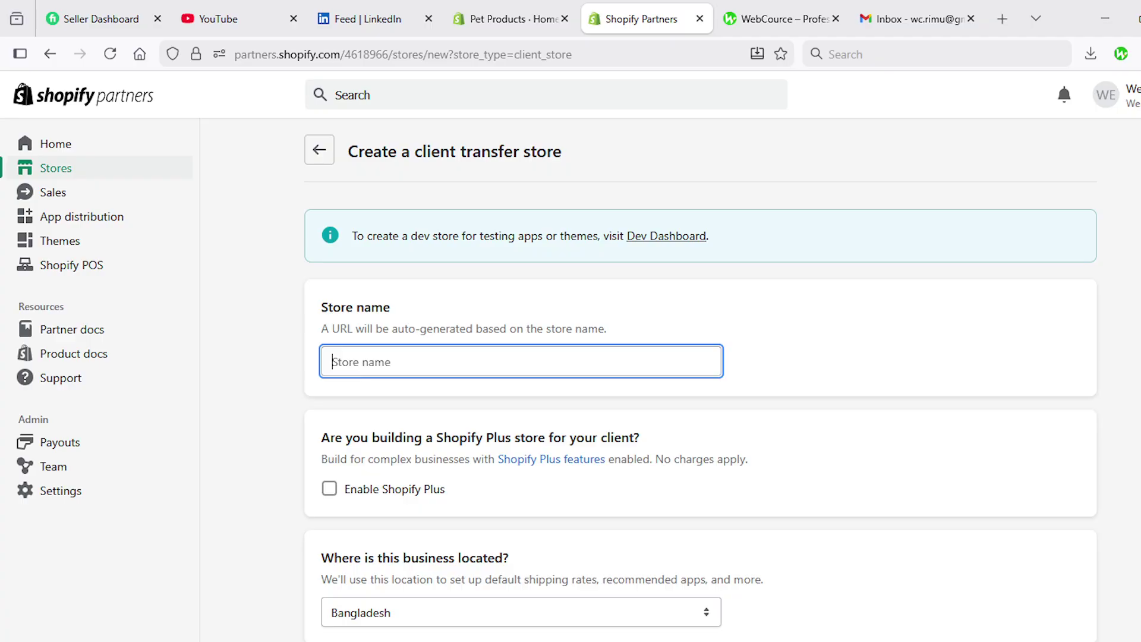
{"action": "type", "text": "dress"}
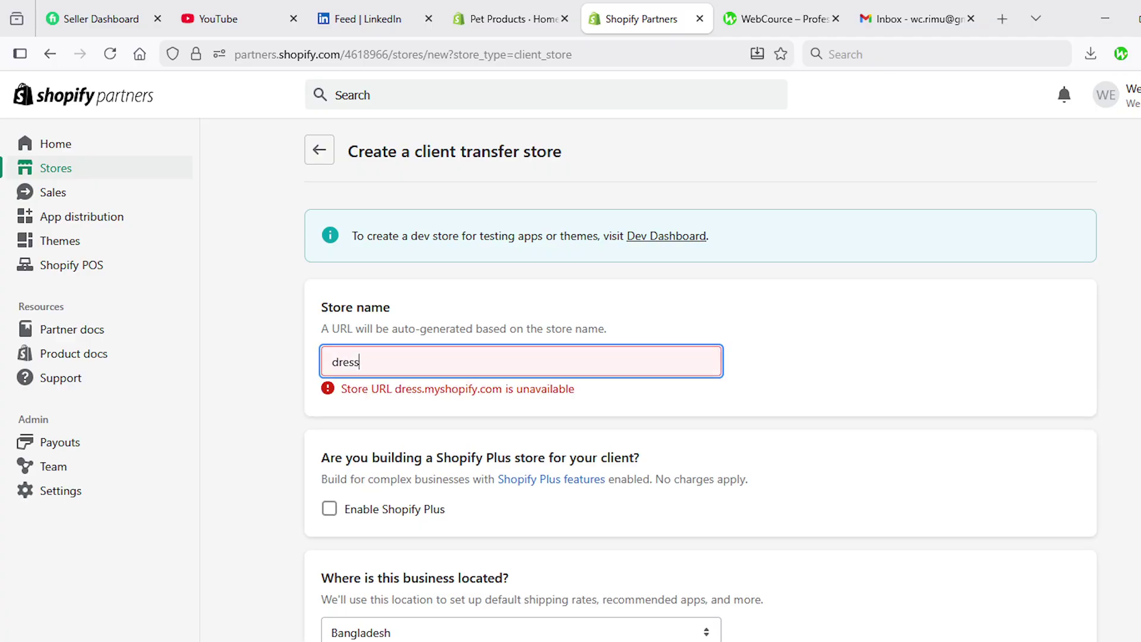
{"action": "type", "text": "d"}
{"action": "type", "text": "esing"}
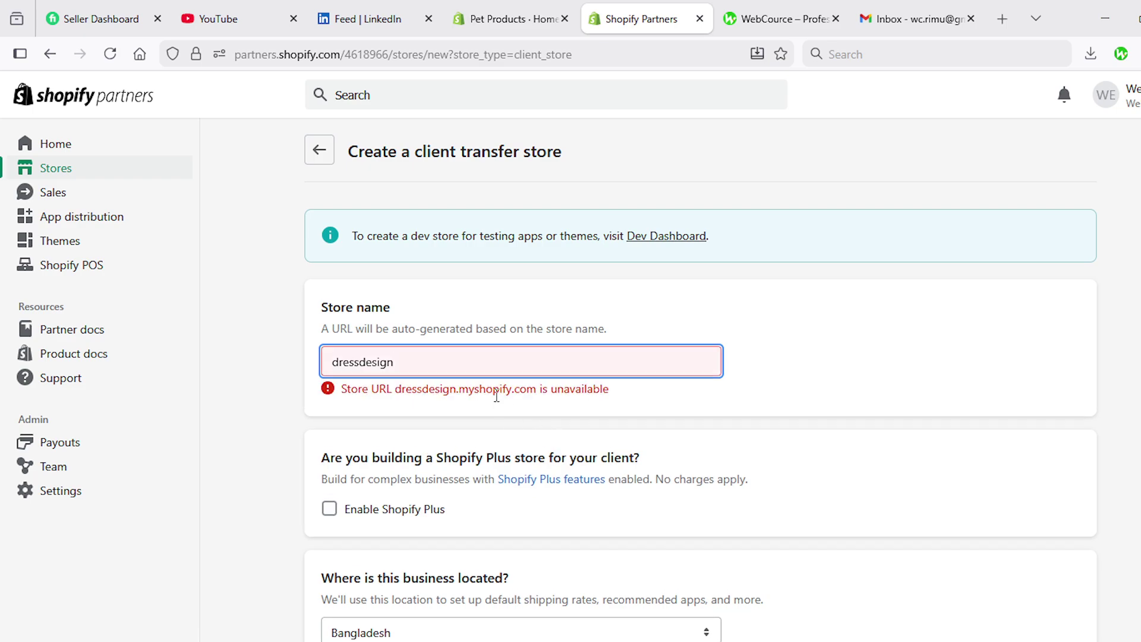
{"action": "type", "text": "er"}
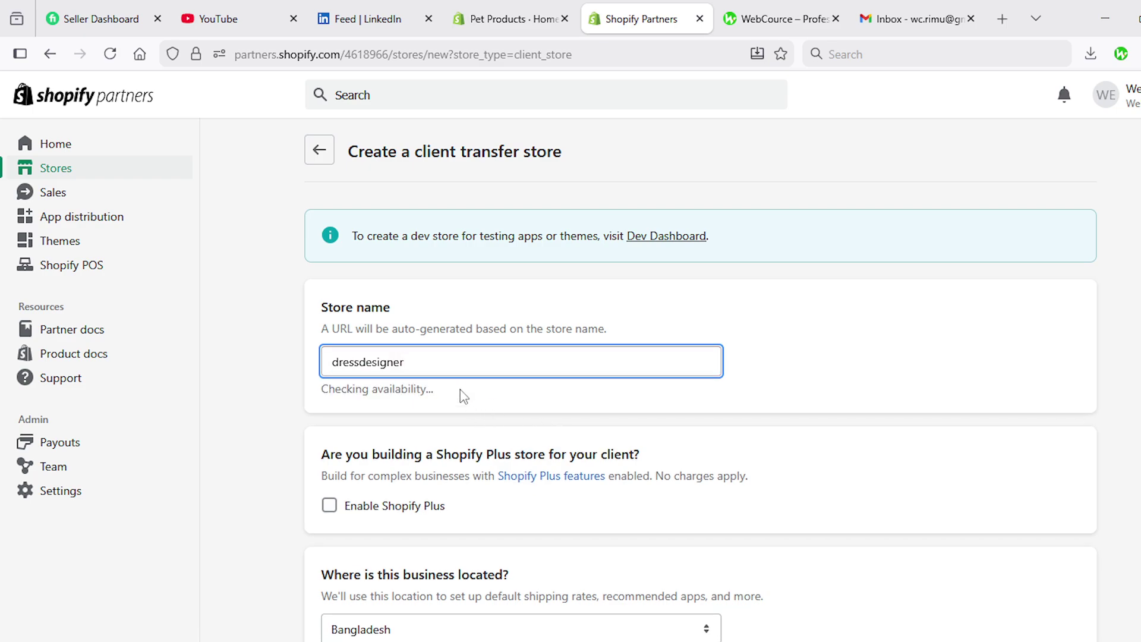
{"action": "key", "text": "BackSpace"}
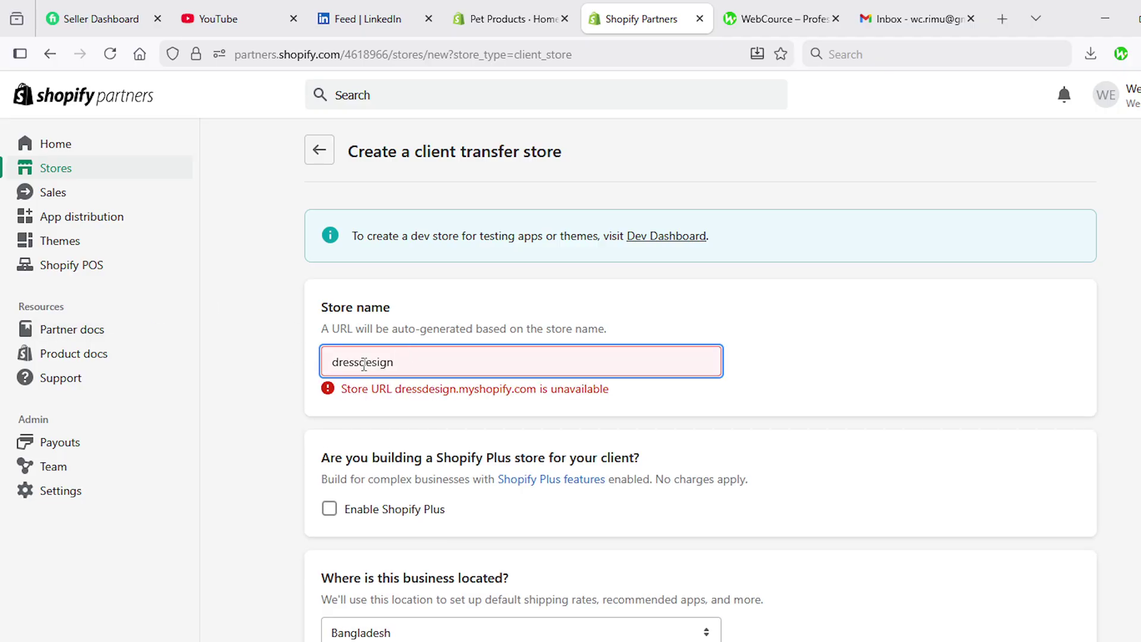
{"action": "type", "text": "w"}
{"action": "left_click", "coordinate": [414, 367]}
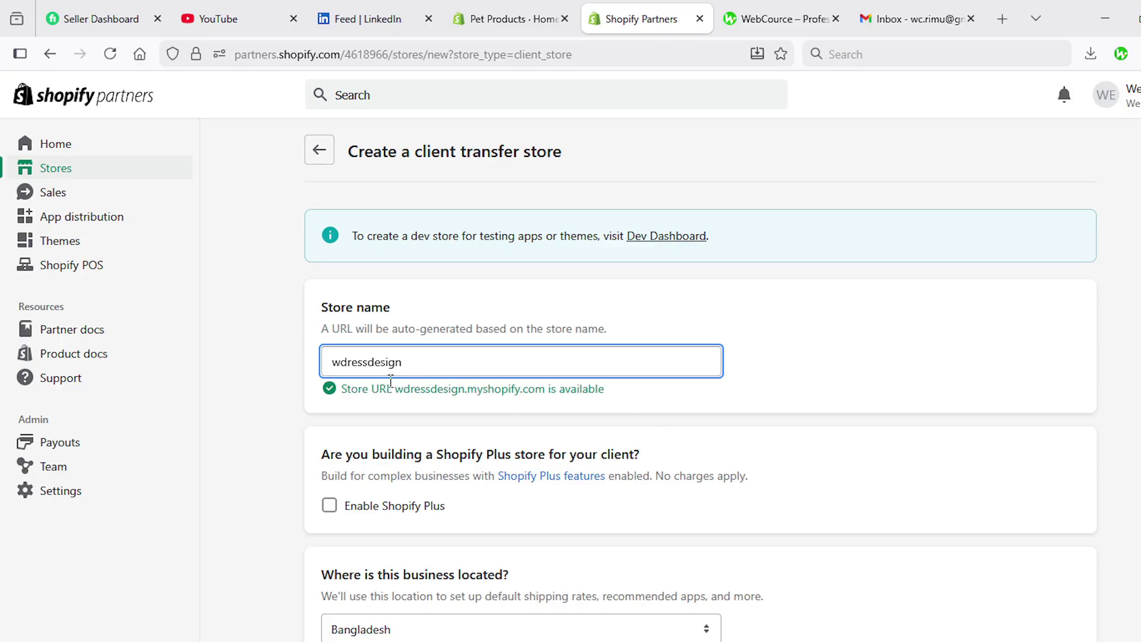
{"action": "left_click_drag", "start_coordinate": [344, 367], "coordinate": [383, 367]}
{"action": "left_click", "coordinate": [412, 366]}
{"action": "scroll", "coordinate": [529, 519], "scroll_direction": "down", "scroll_amount": 1}
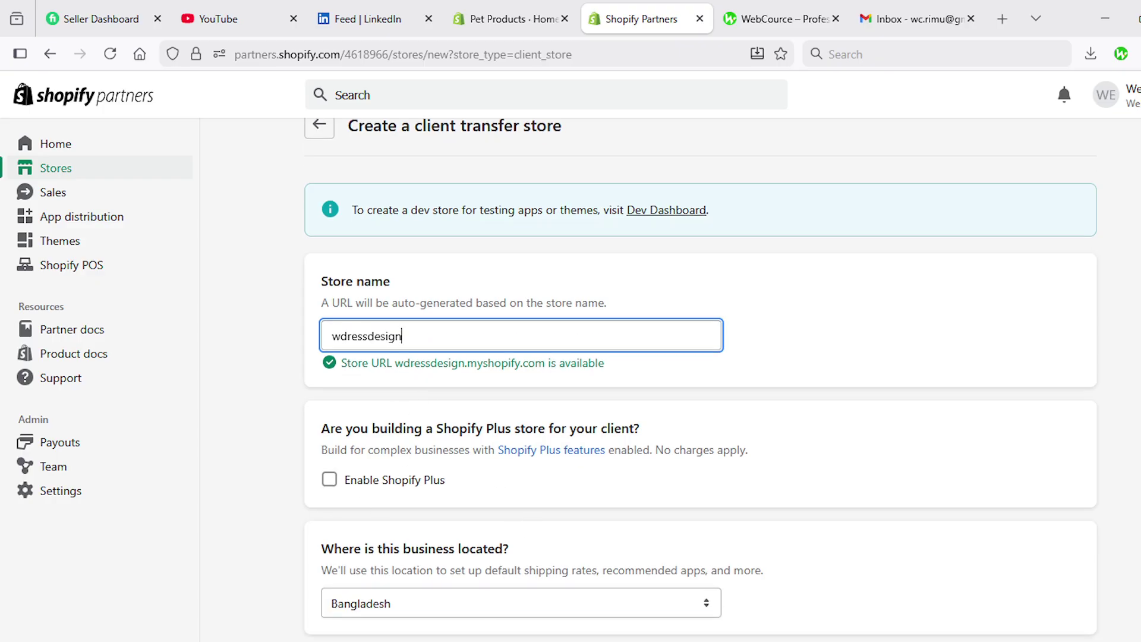
{"action": "key", "text": "Return"}
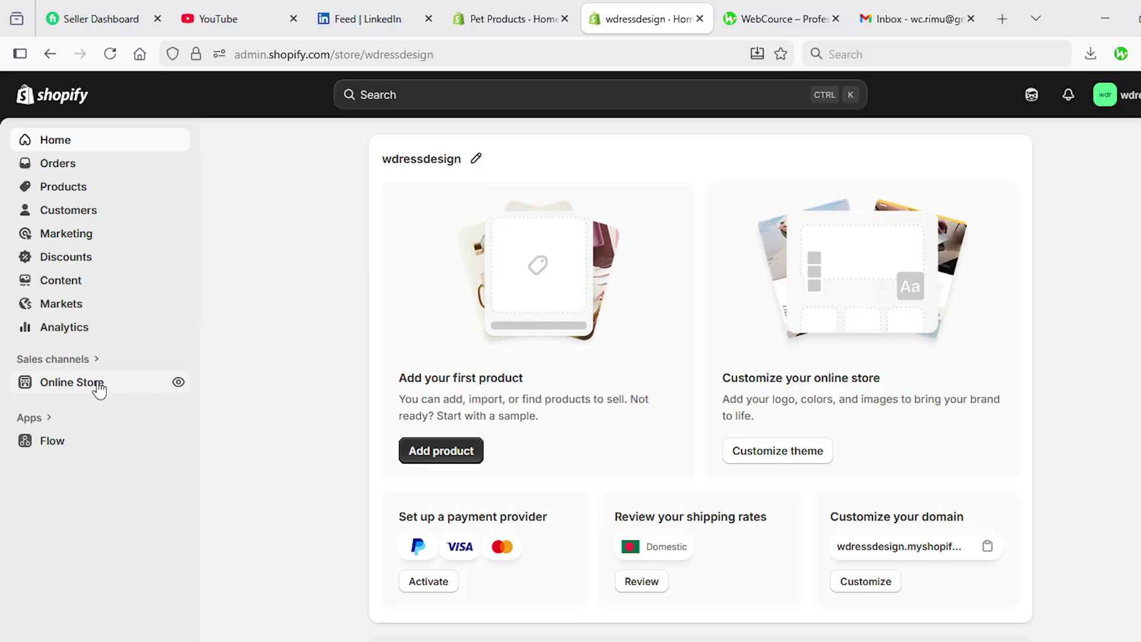
- Dismiss the apps popup, go to the online store themes, and edit the Horizon theme
{"action": "left_click", "coordinate": [53, 419]}
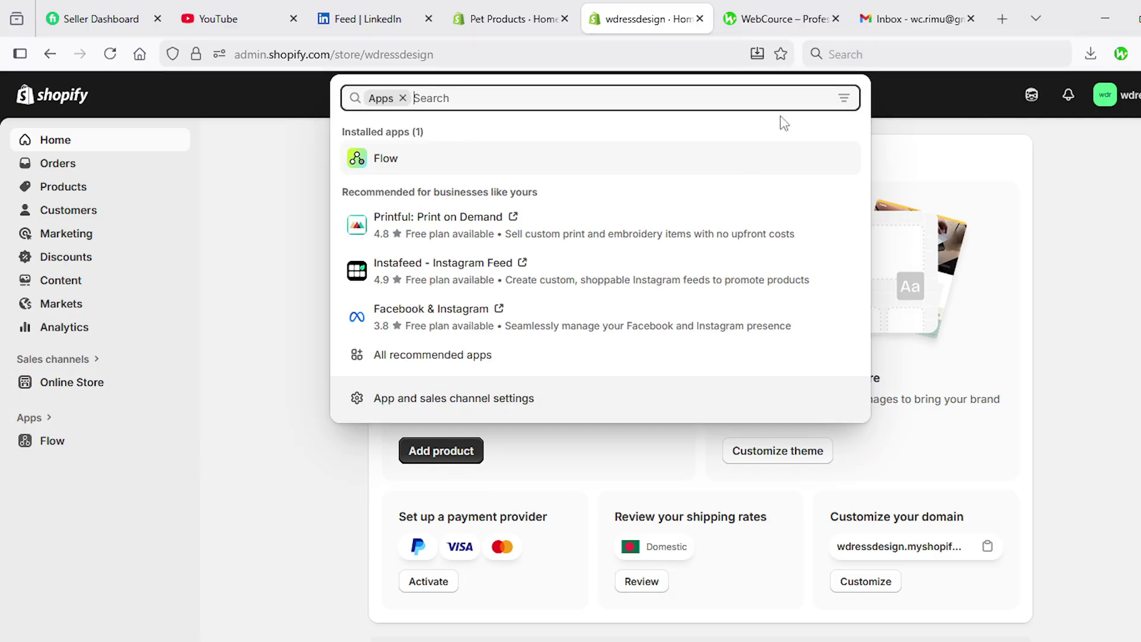
{"action": "left_click", "coordinate": [249, 321]}
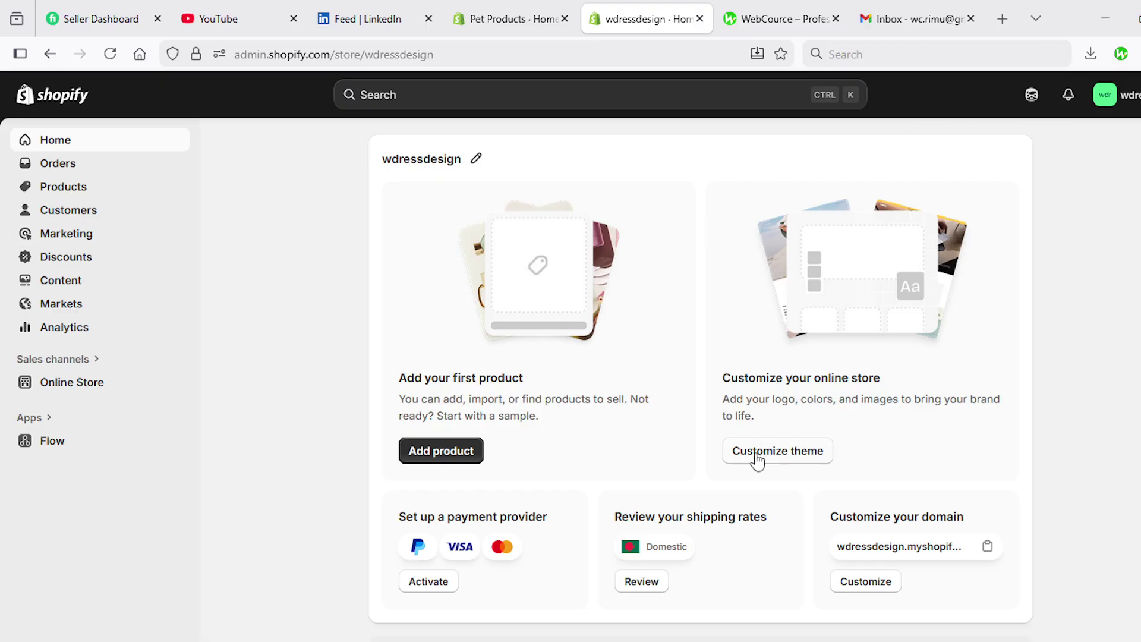
{"action": "left_click", "coordinate": [782, 457]}
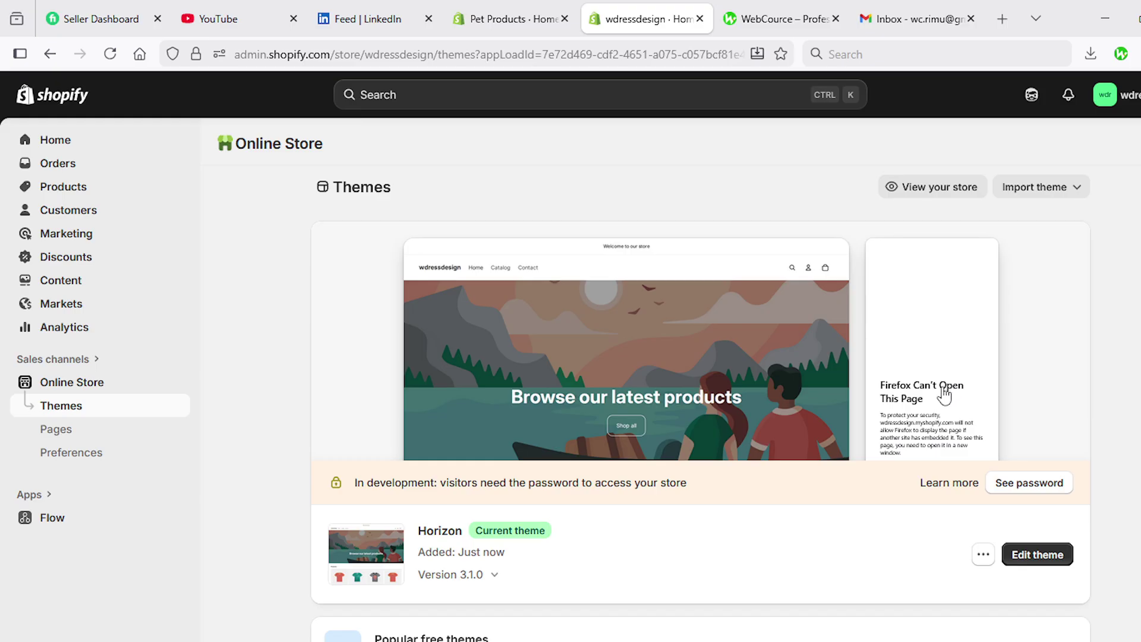
{"action": "scroll", "coordinate": [918, 402], "scroll_direction": "down", "scroll_amount": 3}
{"action": "scroll", "coordinate": [647, 371], "scroll_direction": "up", "scroll_amount": 3}
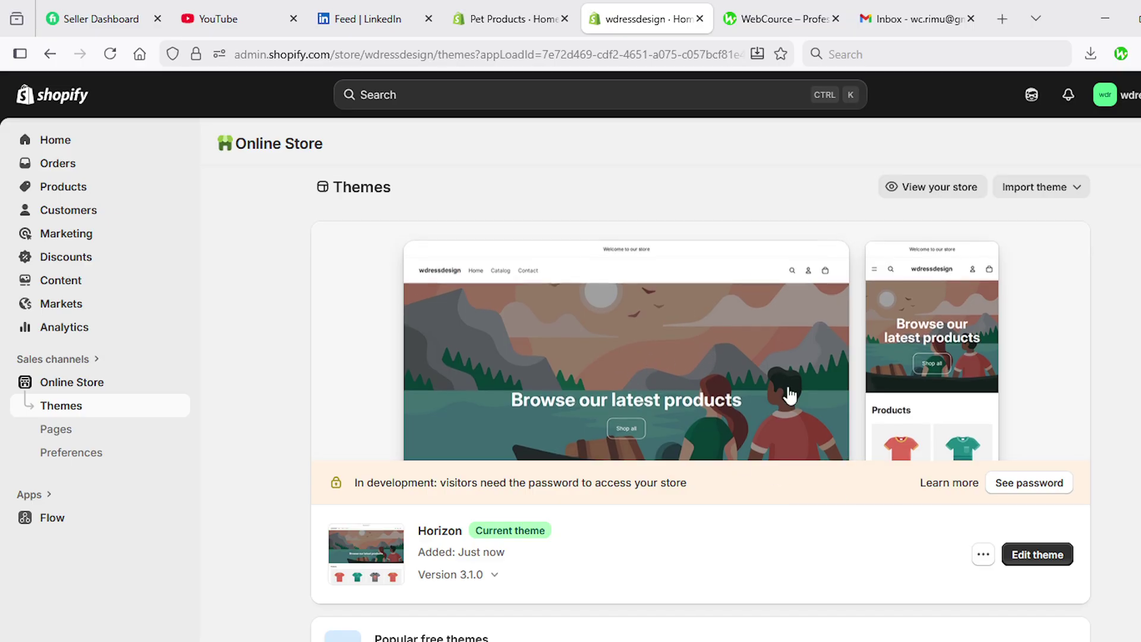
{"action": "left_click", "coordinate": [1049, 553]}
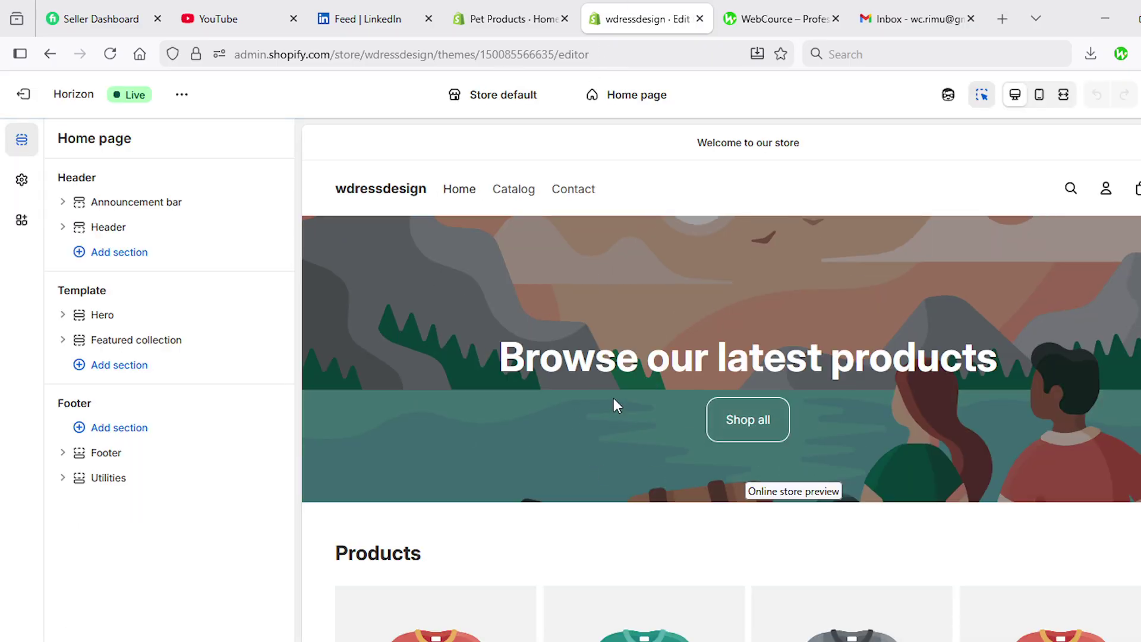
- Inspect the Footer section settings and the footer's Group block settings
{"action": "scroll", "coordinate": [882, 373], "scroll_direction": "down", "scroll_amount": 10}
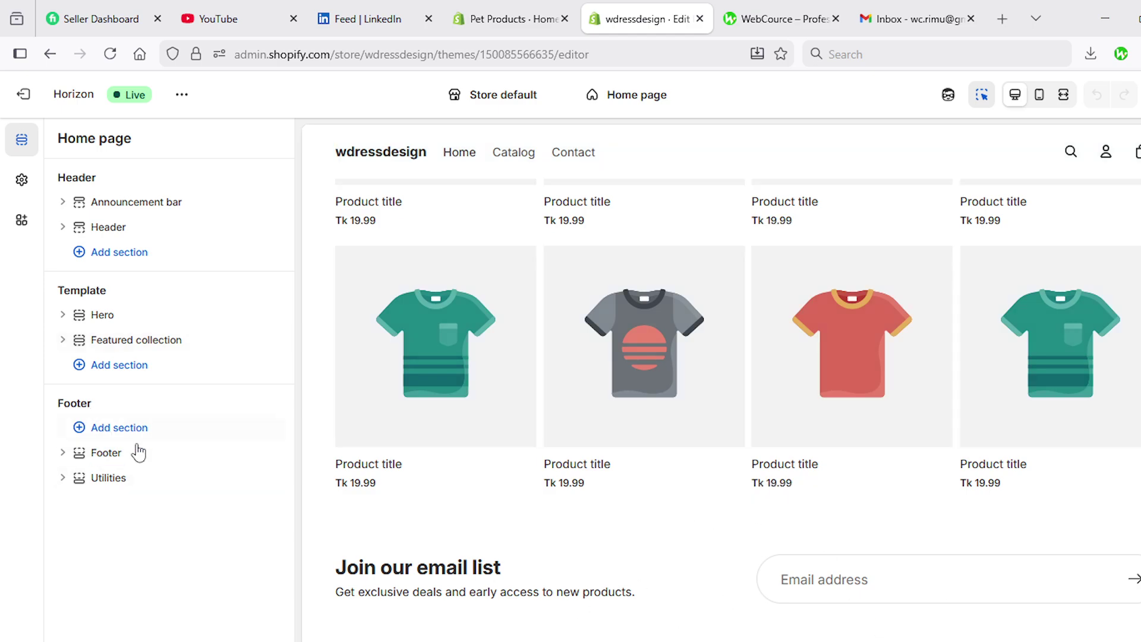
{"action": "left_click", "coordinate": [105, 453]}
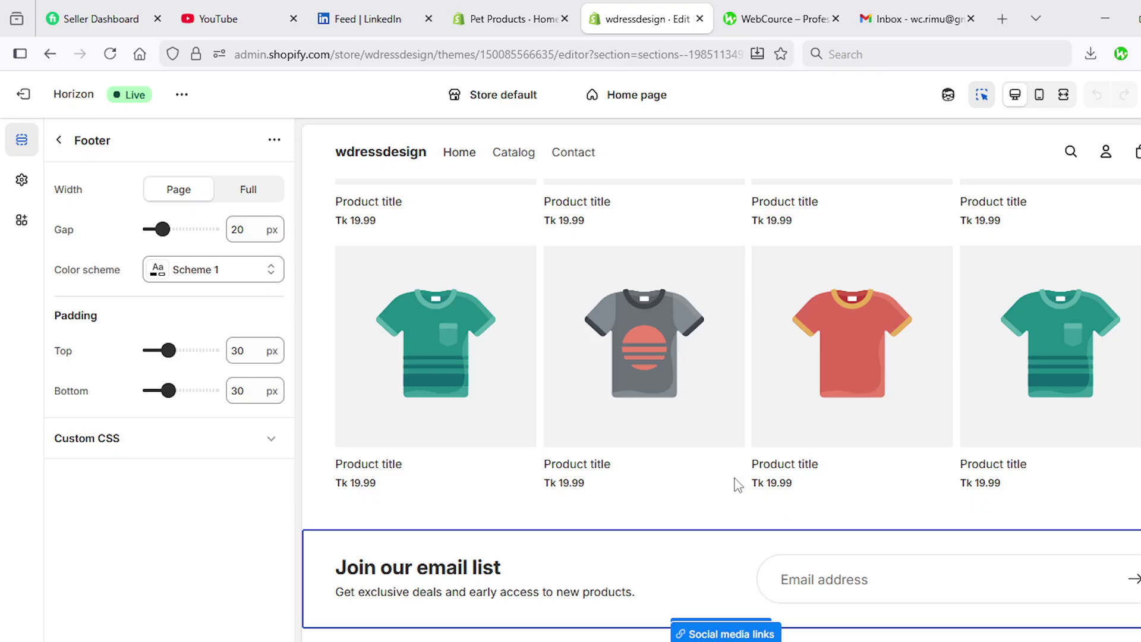
{"action": "left_click", "coordinate": [62, 142]}
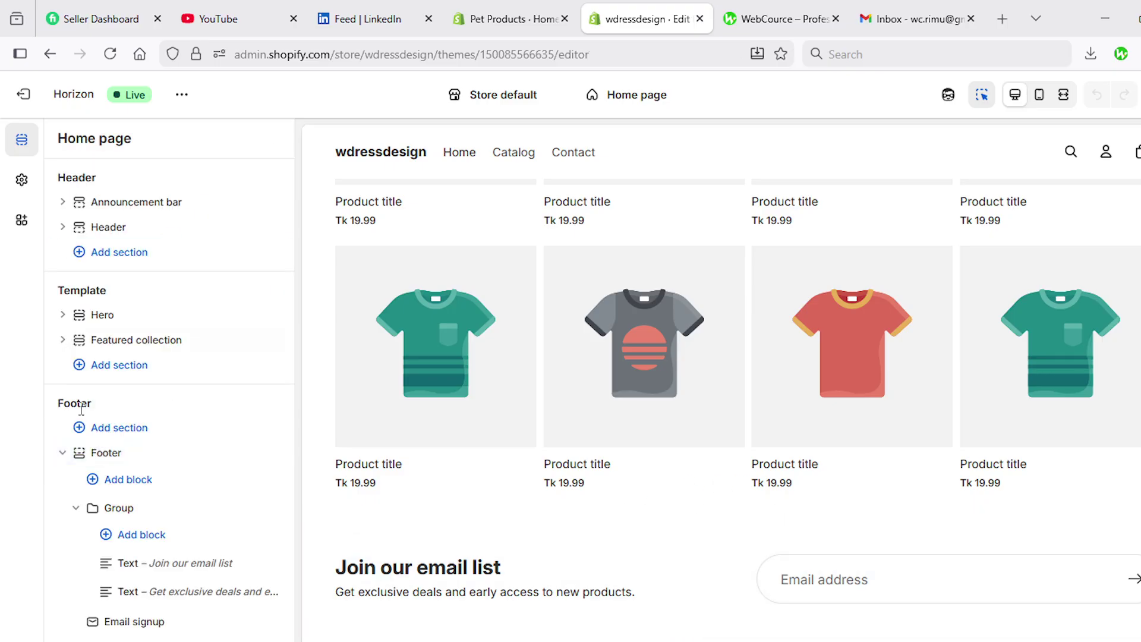
{"action": "left_click", "coordinate": [76, 509]}
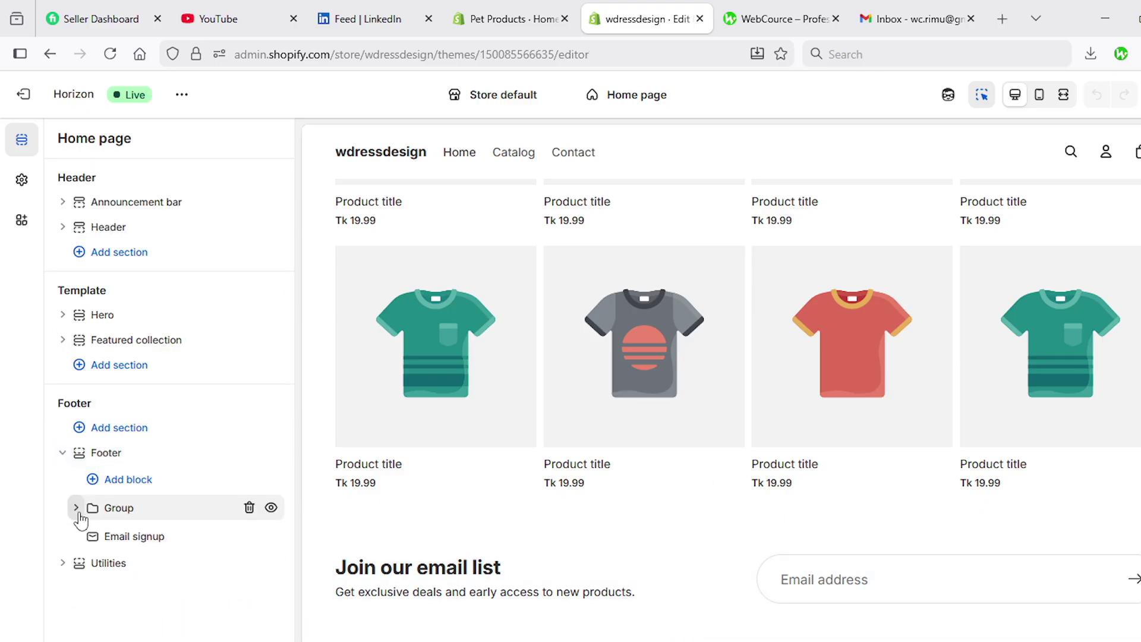
{"action": "left_click", "coordinate": [114, 508]}
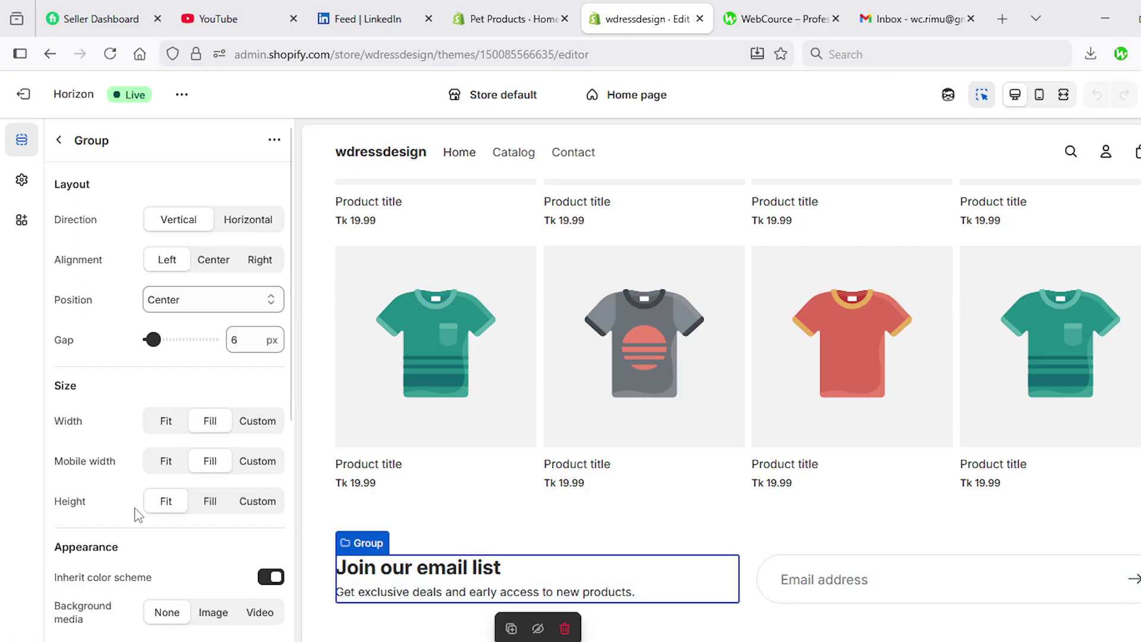
{"action": "left_click", "coordinate": [58, 142]}
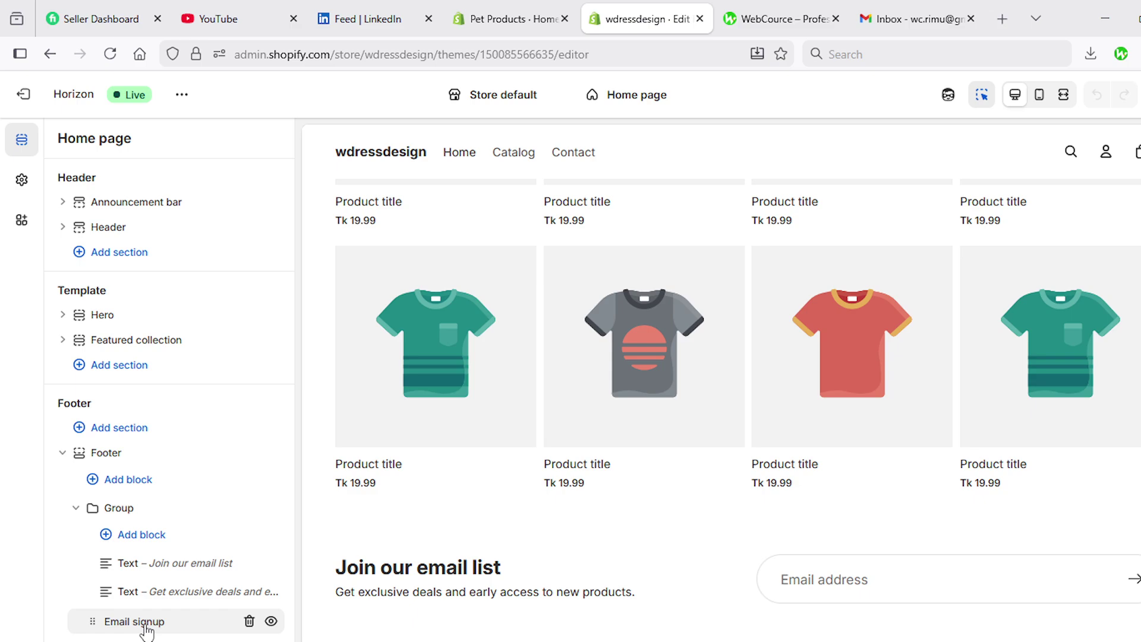
- Check Utilities settings, collapse Utilities and Group, and move Email signup out of the Group
{"action": "left_click", "coordinate": [106, 634]}
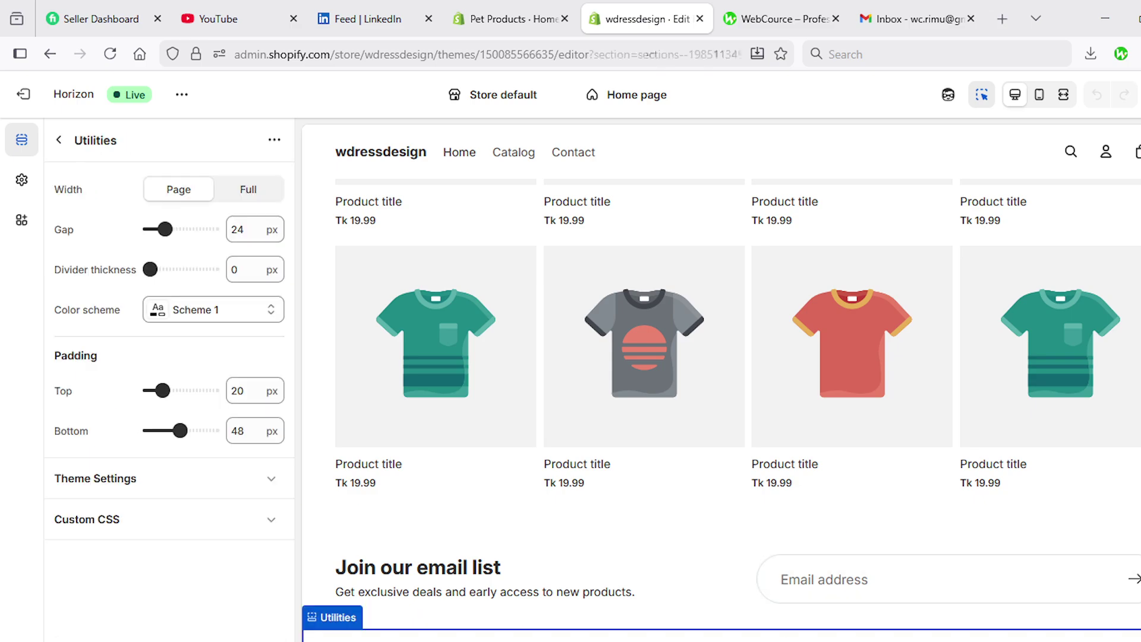
{"action": "left_click", "coordinate": [59, 140]}
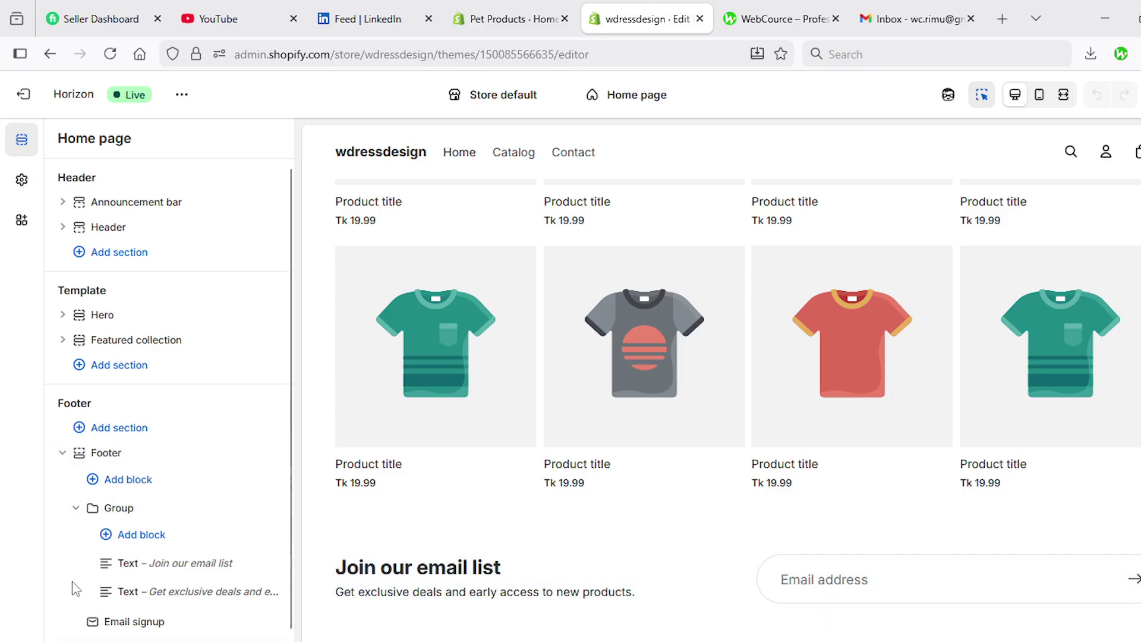
{"action": "scroll", "coordinate": [74, 591], "scroll_direction": "down", "scroll_amount": 2}
{"action": "left_click", "coordinate": [64, 568]}
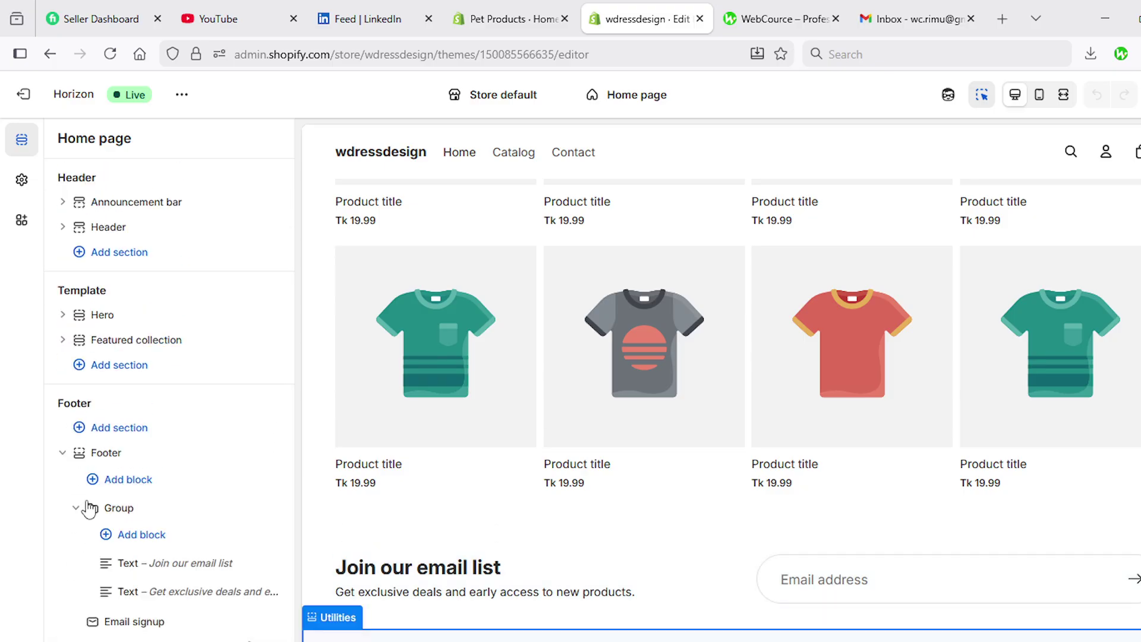
{"action": "left_click", "coordinate": [80, 510]}
{"action": "left_click_drag", "start_coordinate": [89, 520], "coordinate": [180, 555]}
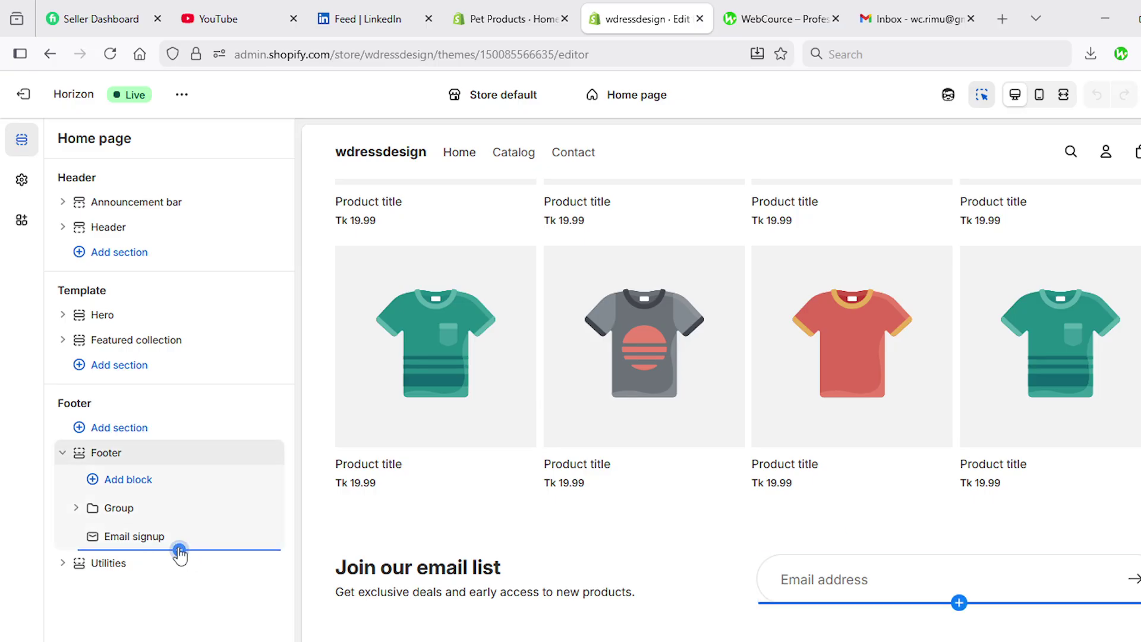
{"action": "left_click", "coordinate": [179, 550]}
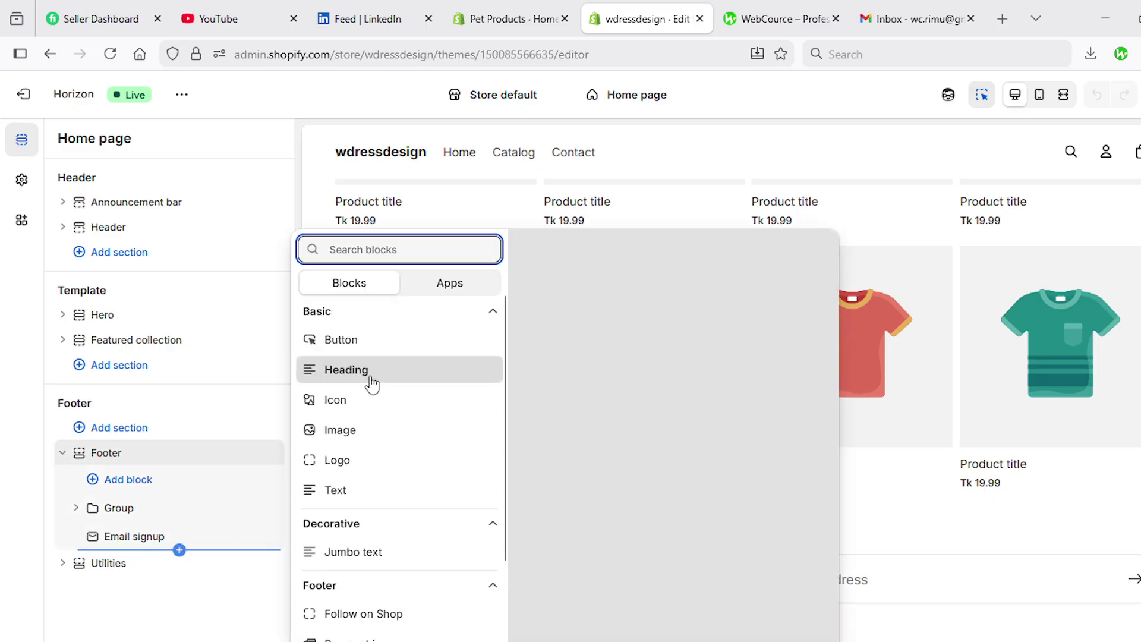
{"action": "scroll", "coordinate": [409, 432], "scroll_direction": "down", "scroll_amount": 3}
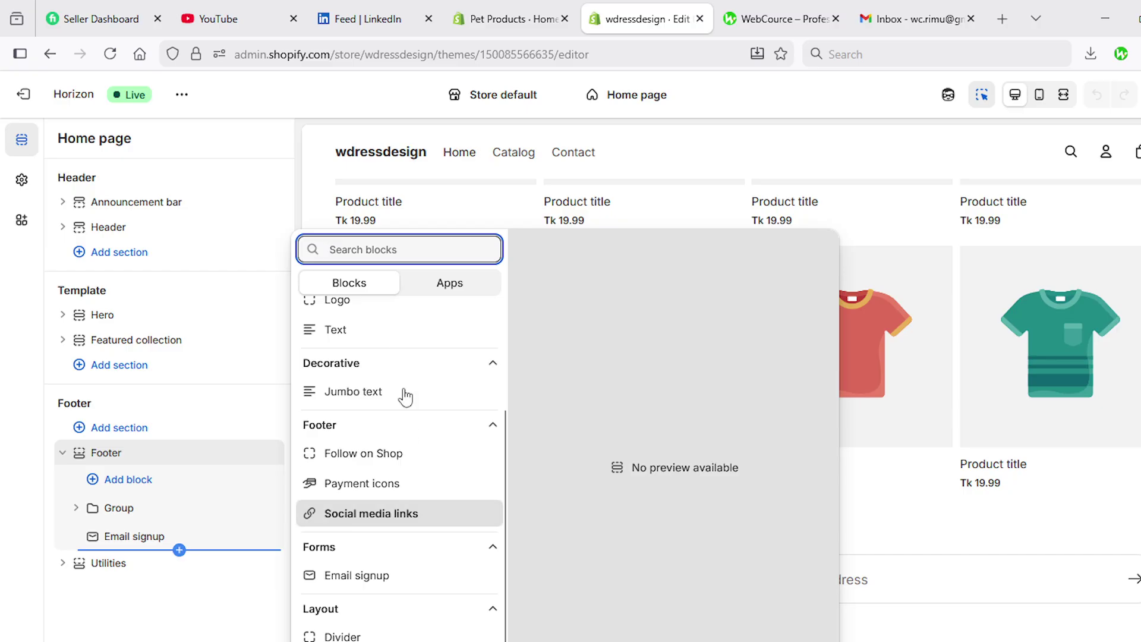
{"action": "scroll", "coordinate": [387, 585], "scroll_direction": "down", "scroll_amount": 1}
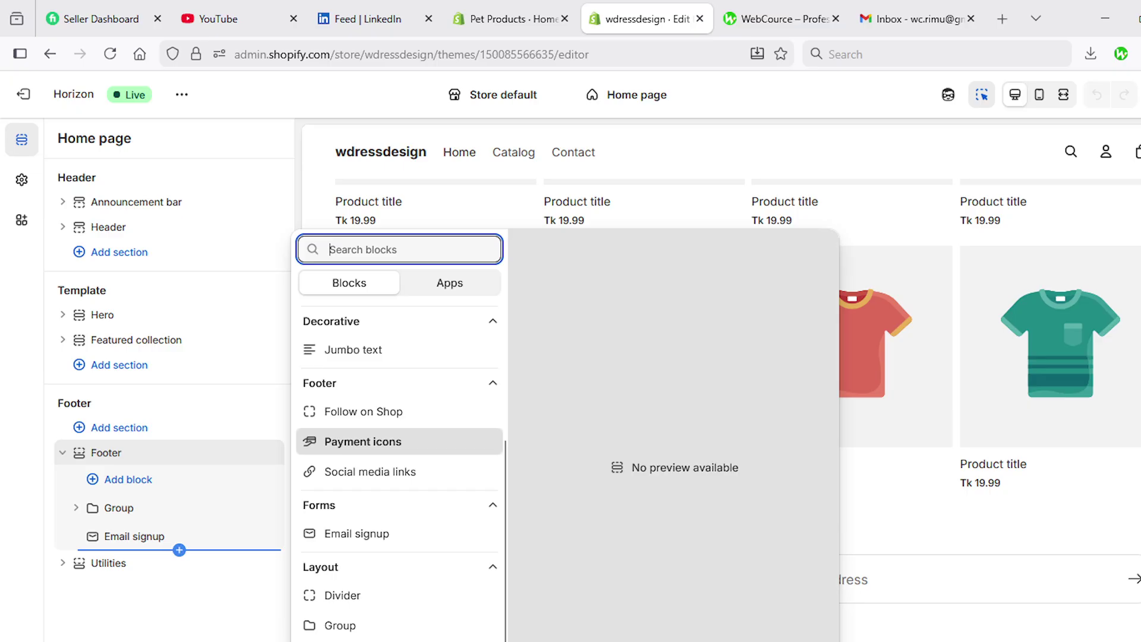
{"action": "left_click", "coordinate": [363, 472]}
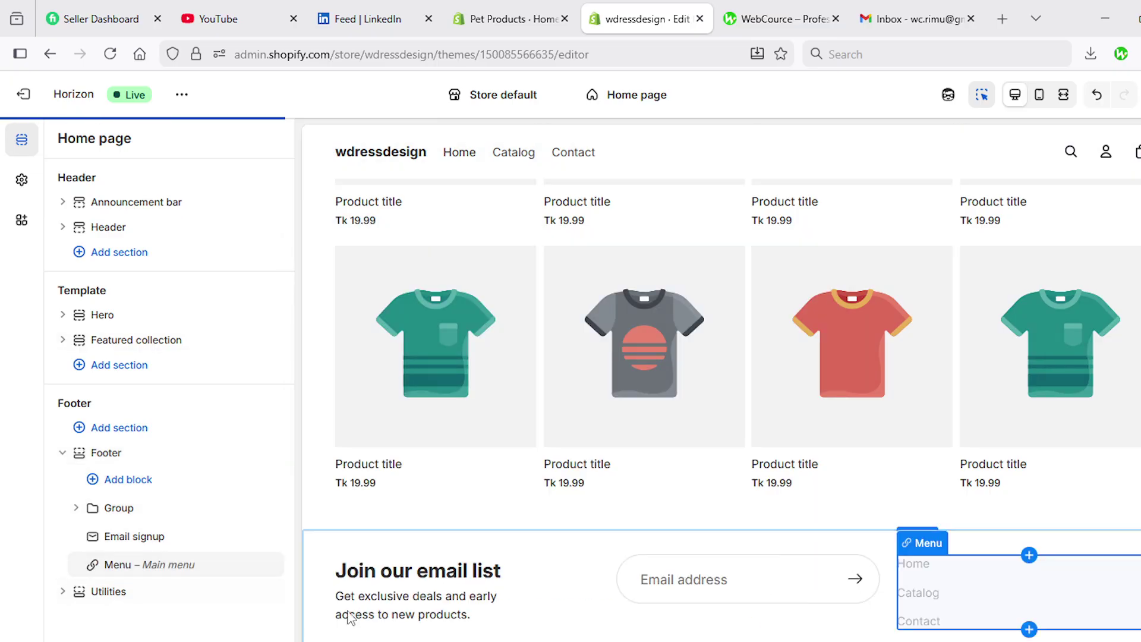
{"action": "scroll", "coordinate": [834, 636], "scroll_direction": "down", "scroll_amount": 1}
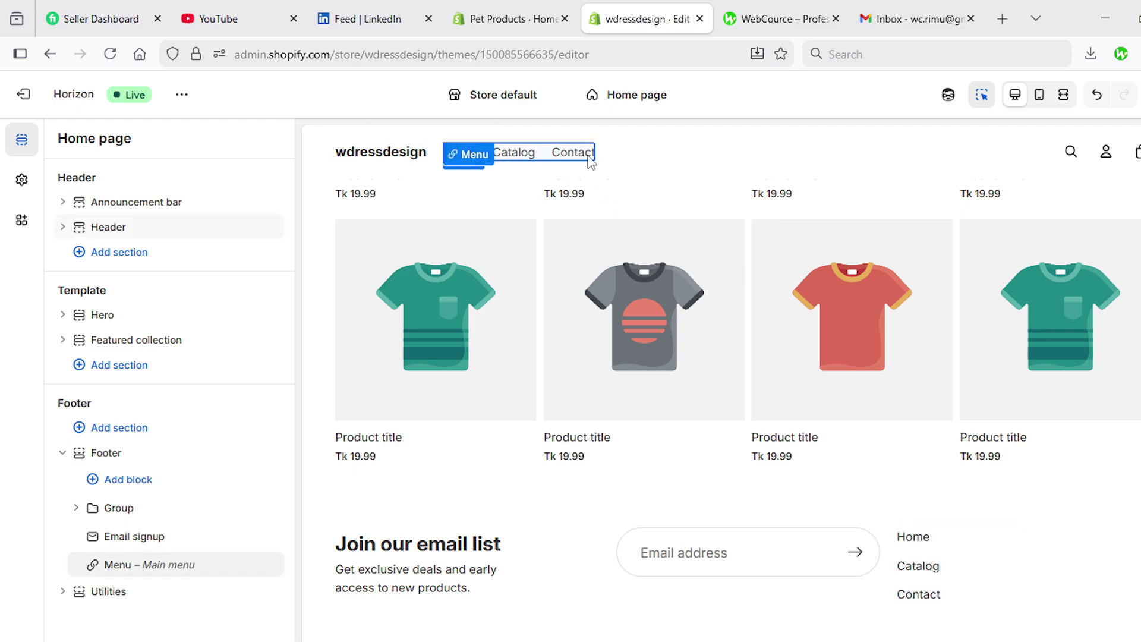
{"action": "scroll", "coordinate": [1040, 427], "scroll_direction": "up", "scroll_amount": 10}
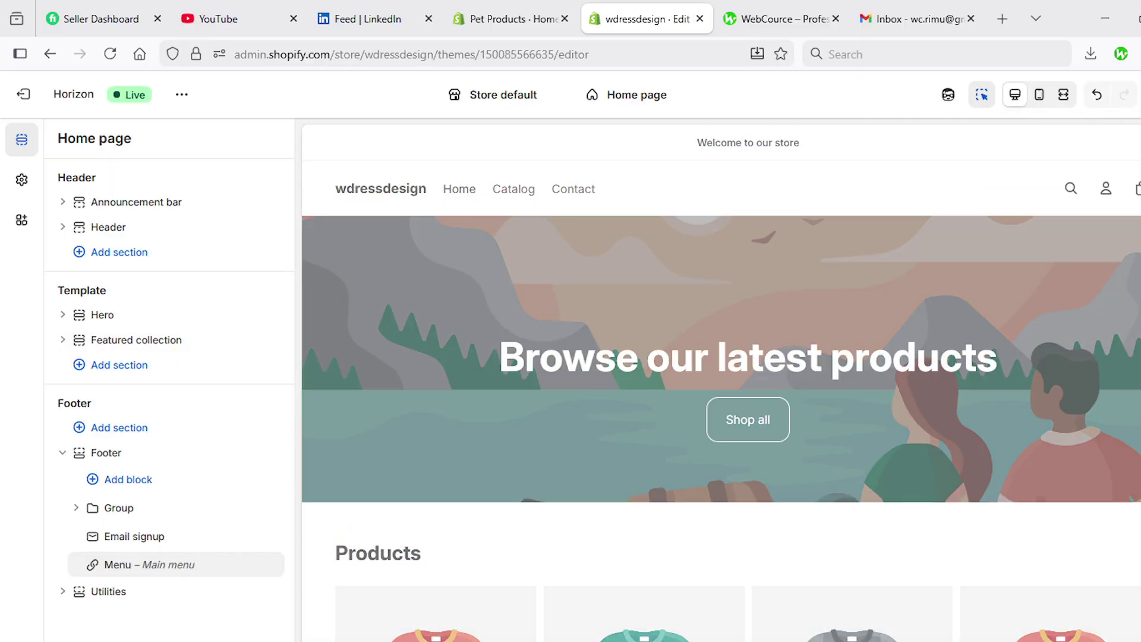
{"action": "scroll", "coordinate": [803, 523], "scroll_direction": "down", "scroll_amount": 6}
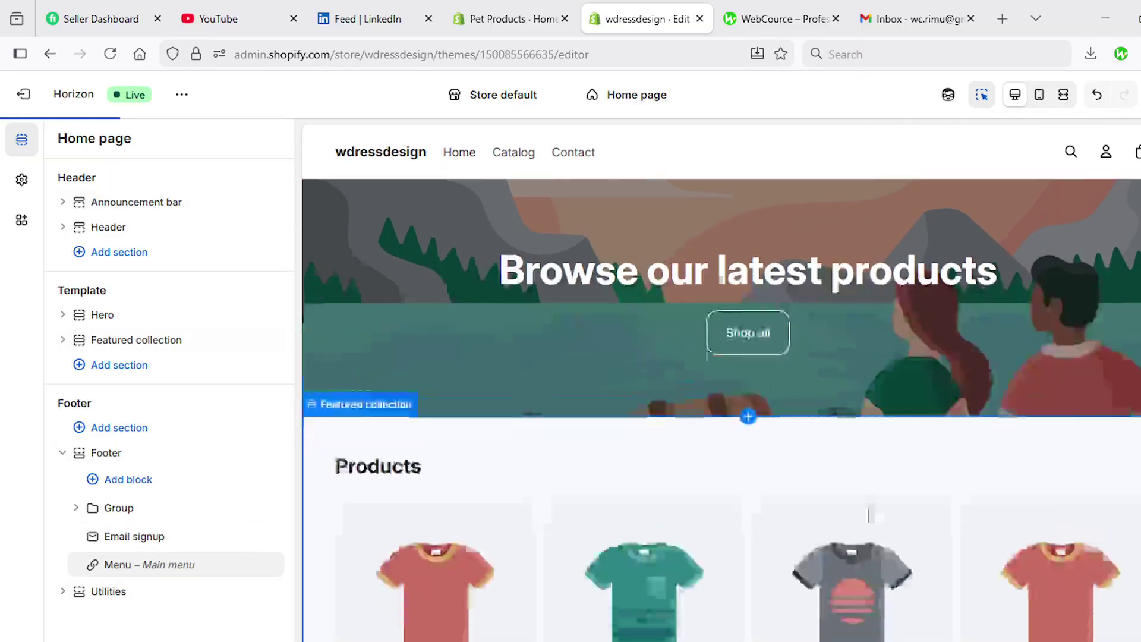
{"action": "scroll", "coordinate": [804, 523], "scroll_direction": "down", "scroll_amount": 3}
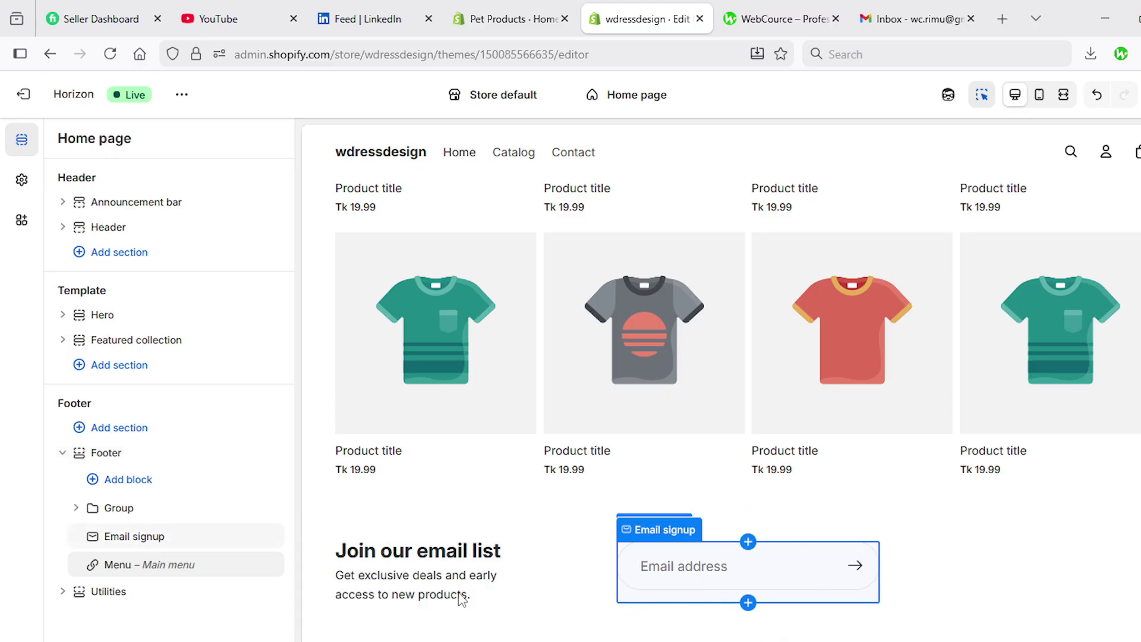
{"action": "left_click", "coordinate": [119, 565]}
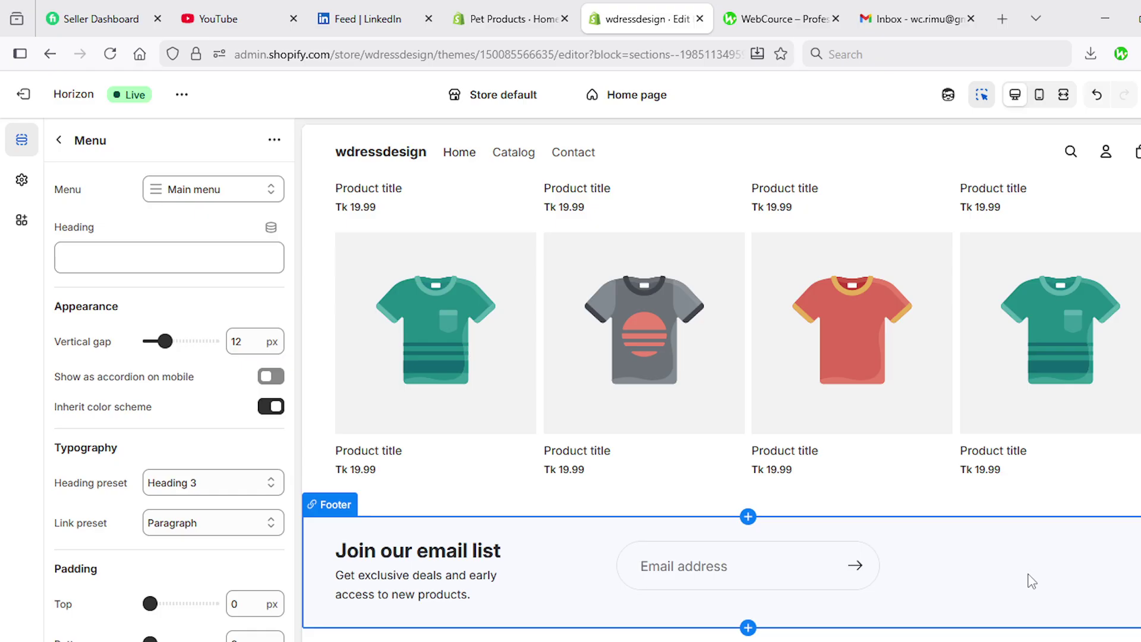
{"action": "left_click", "coordinate": [58, 140]}
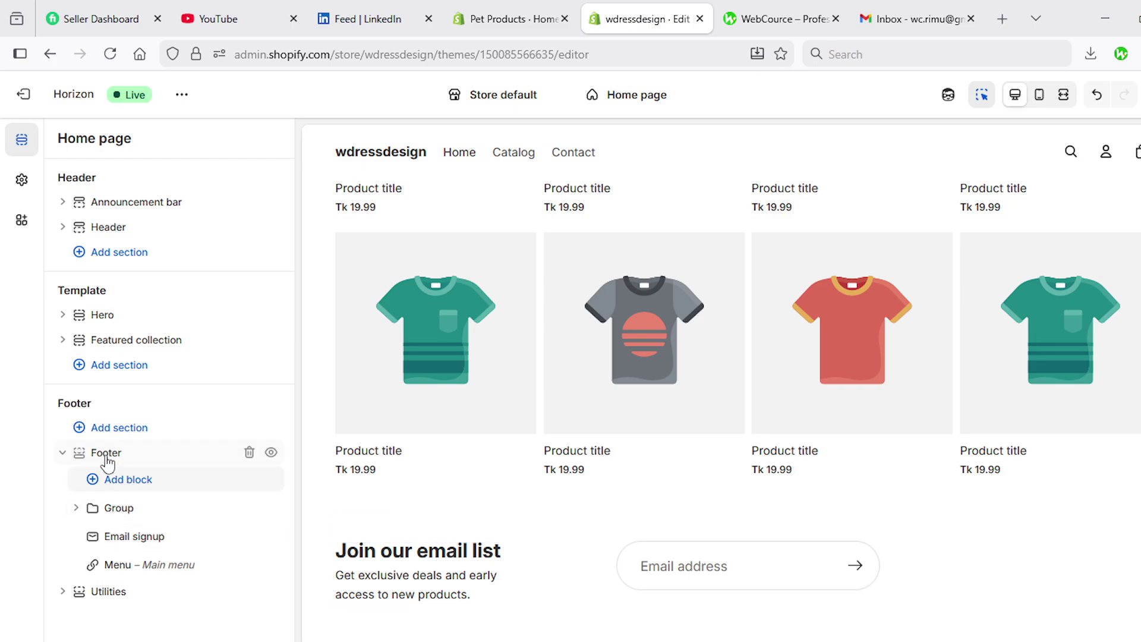
{"action": "left_click", "coordinate": [125, 481]}
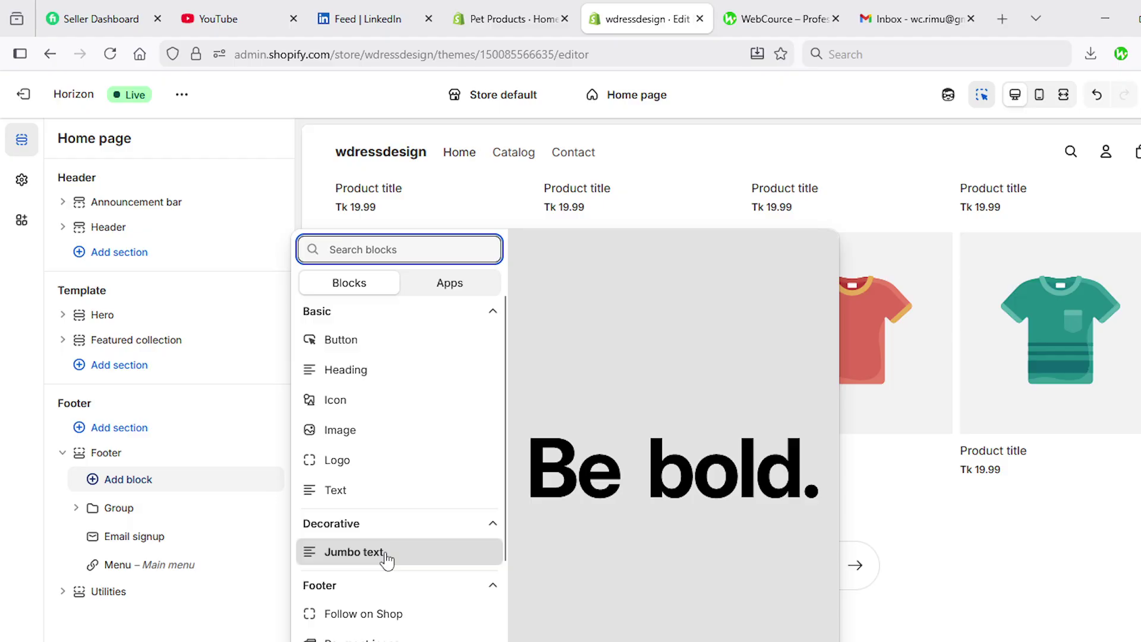
{"action": "scroll", "coordinate": [387, 559], "scroll_direction": "down", "scroll_amount": 3}
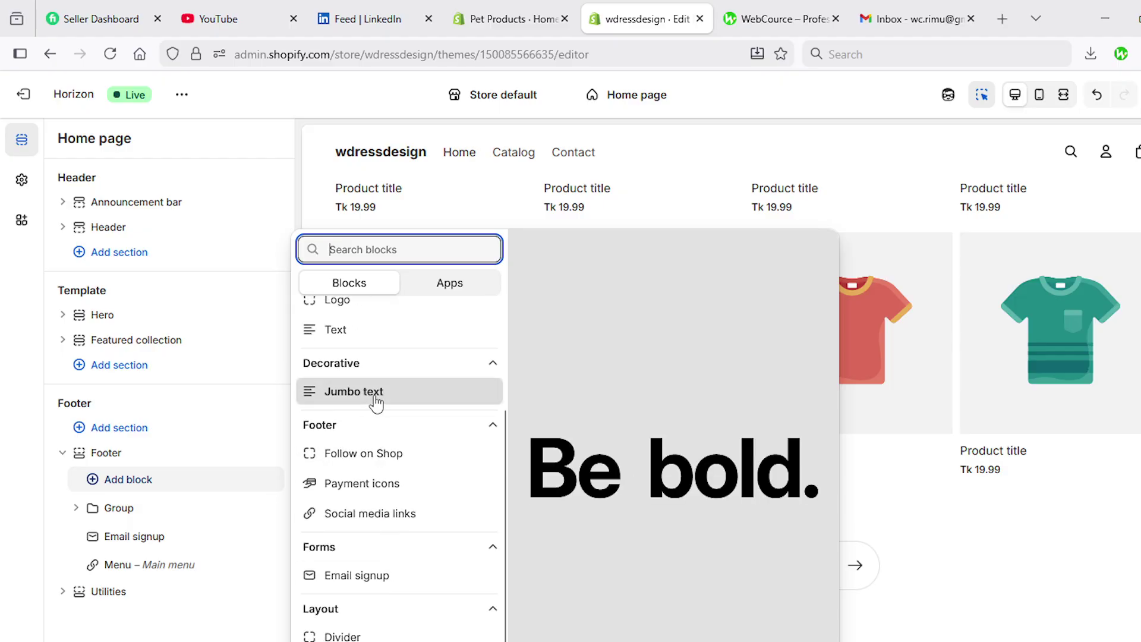
{"action": "left_click", "coordinate": [375, 392]}
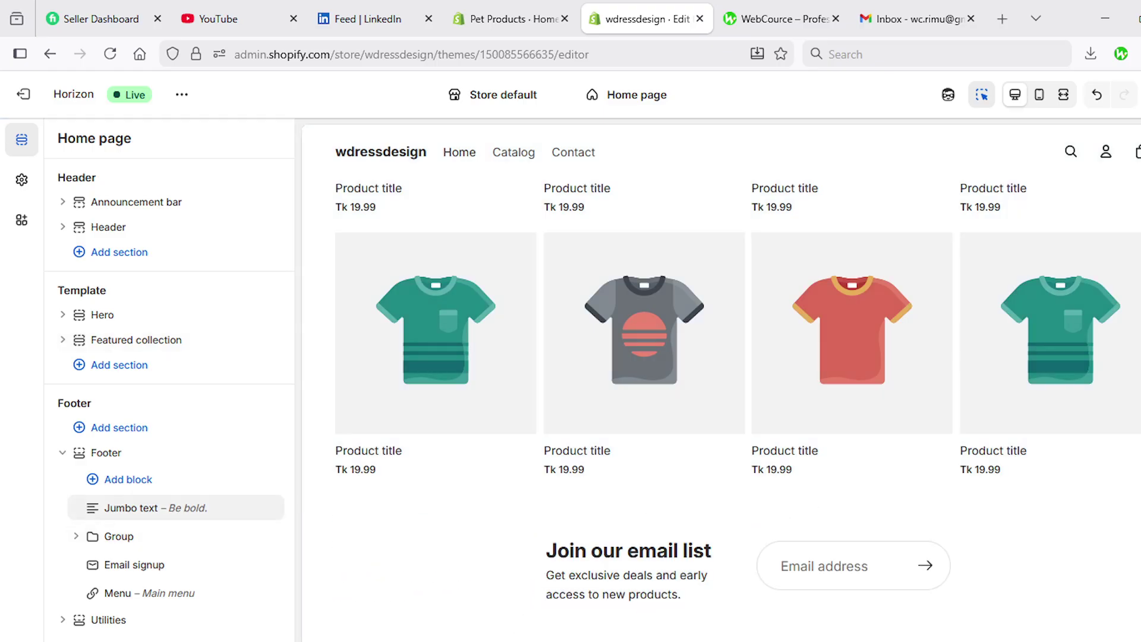
{"action": "left_click", "coordinate": [122, 508]}
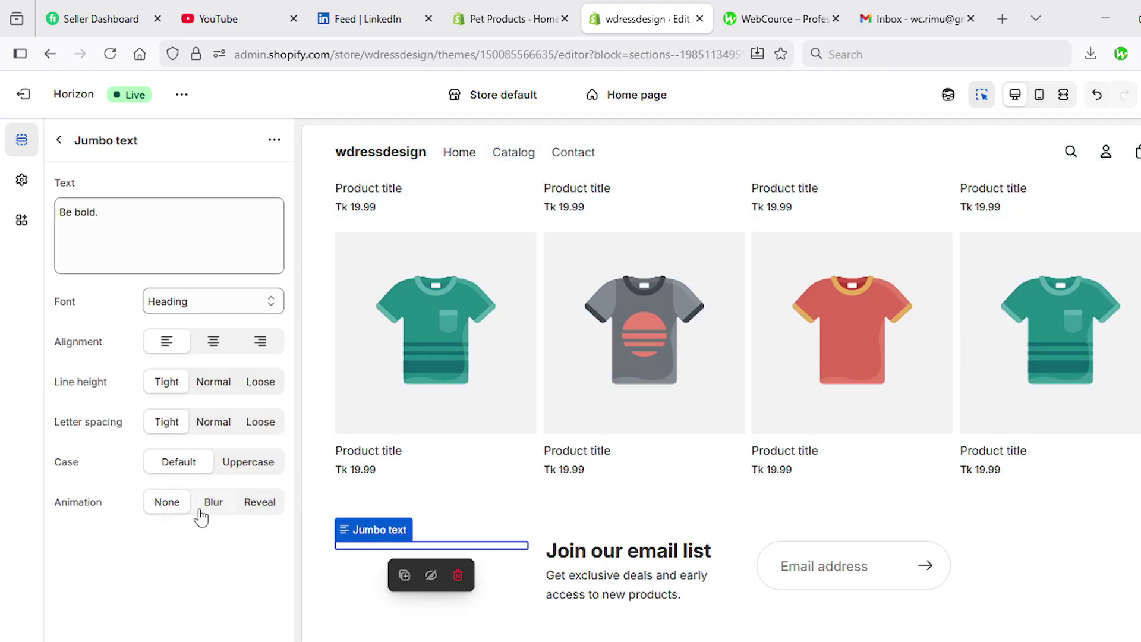
{"action": "left_click", "coordinate": [134, 214]}
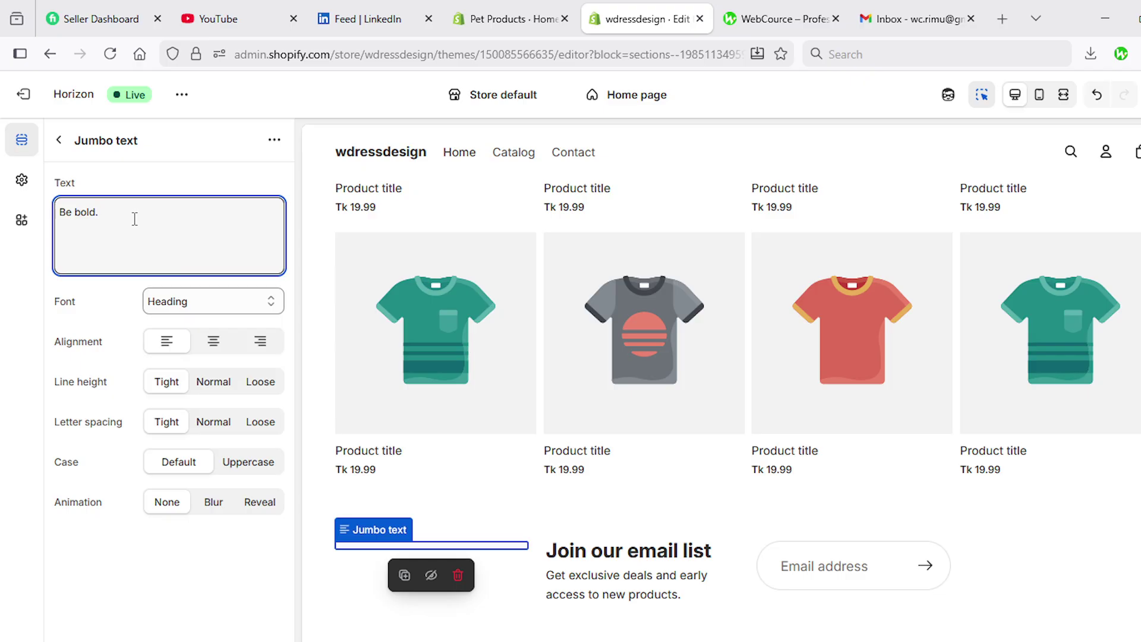
{"action": "left_click", "coordinate": [204, 313]}
{"action": "left_click", "coordinate": [194, 369]}
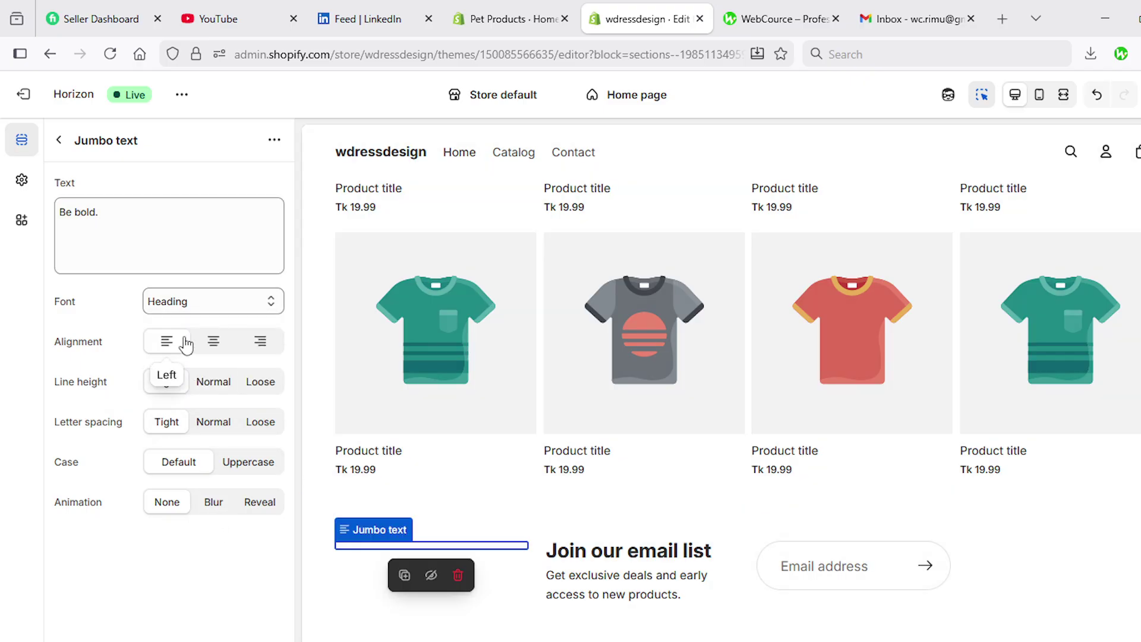
{"action": "left_click", "coordinate": [59, 140]}
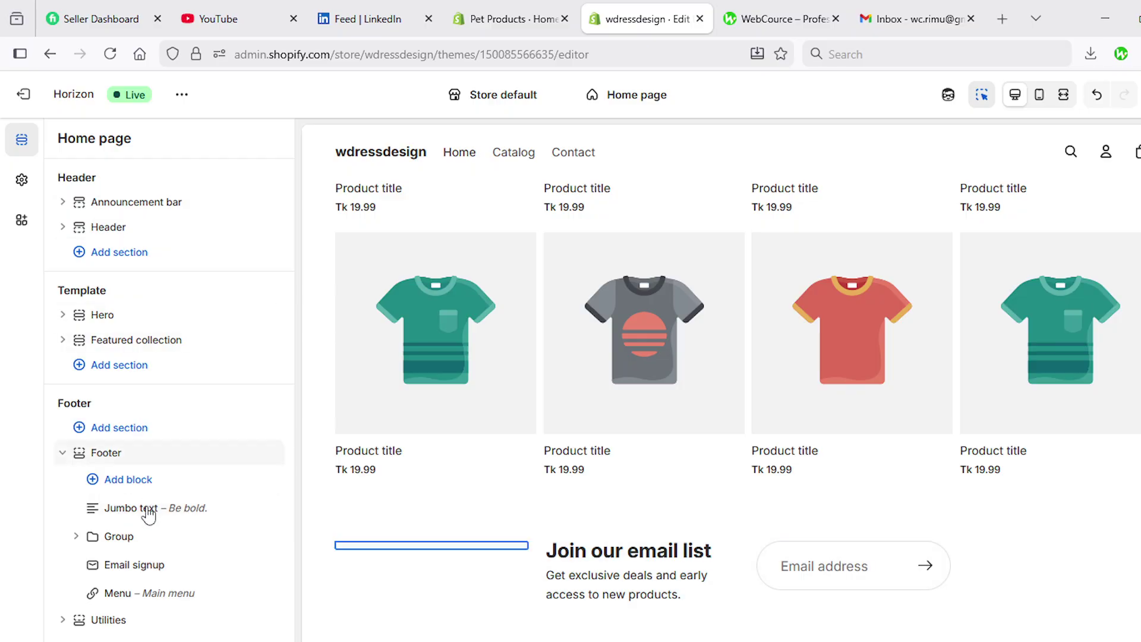
{"action": "left_click", "coordinate": [121, 510]}
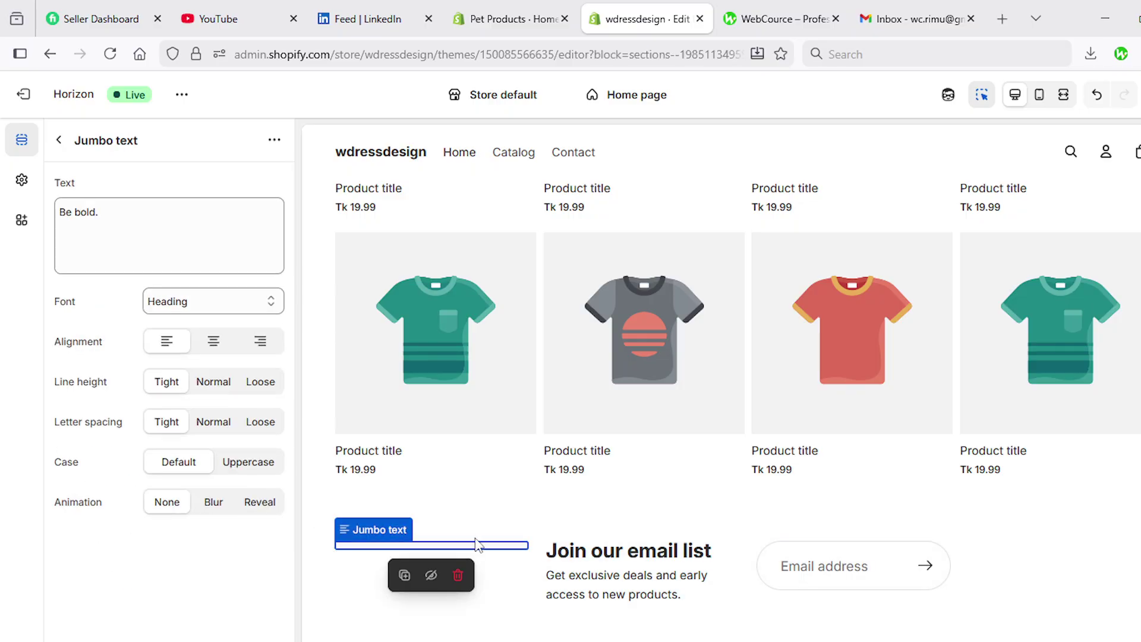
{"action": "left_click", "coordinate": [125, 219]}
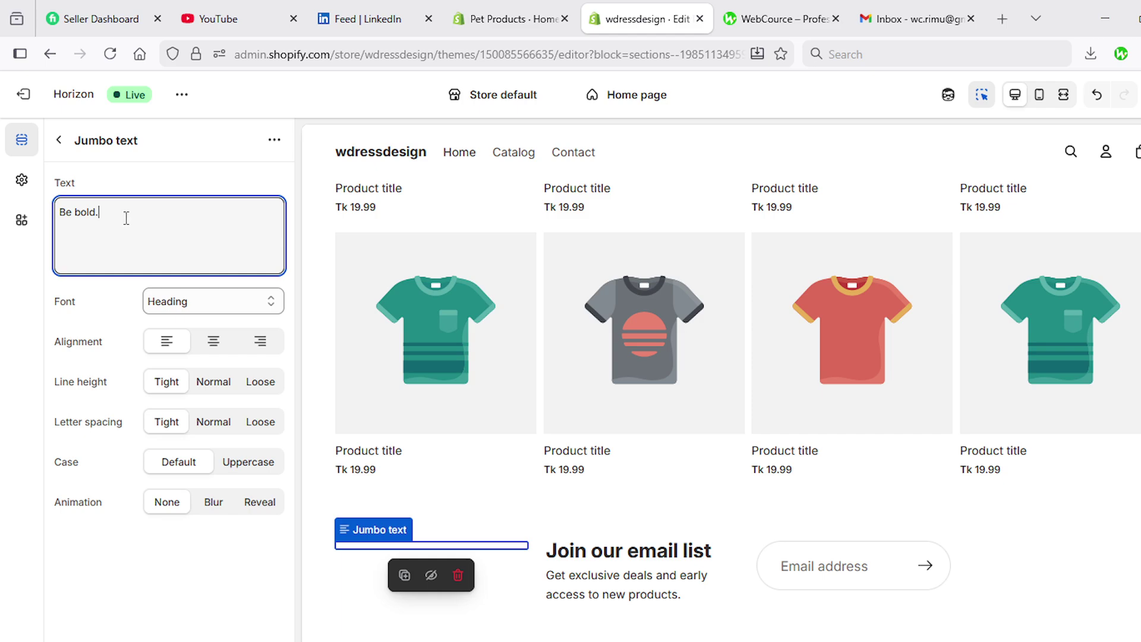
{"action": "type", "text": "Pe"}
{"action": "key", "text": "BackSpace"}
{"action": "key", "text": "BackSpace"}
{"action": "type", "text": "Pr"}
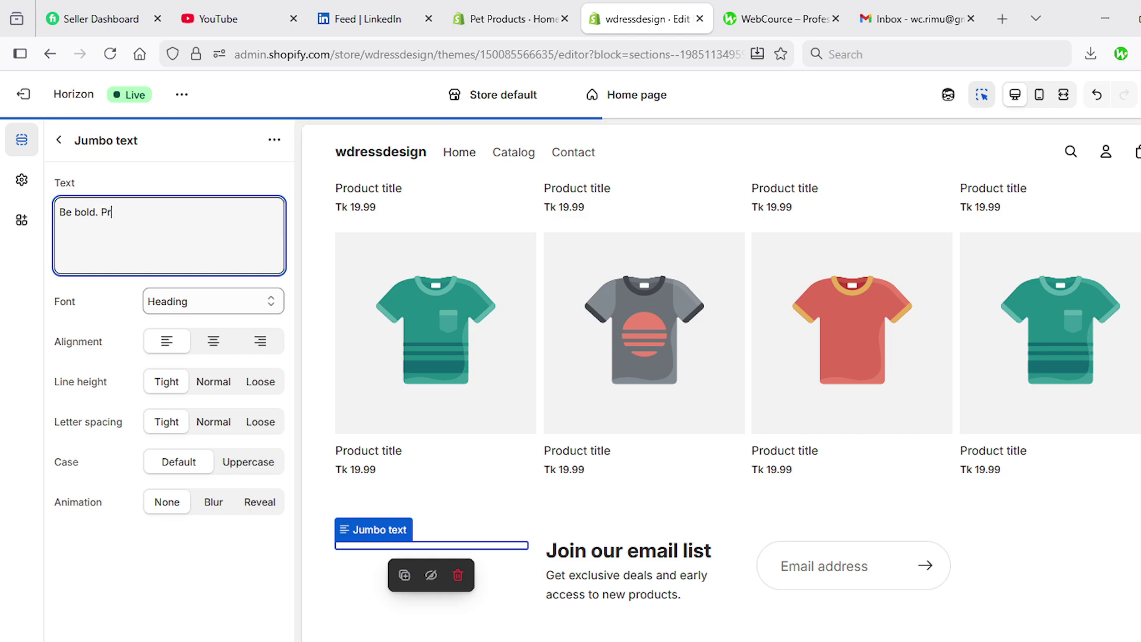
{"action": "key", "text": "BackSpace"}
{"action": "type", "text": "aragraph"}
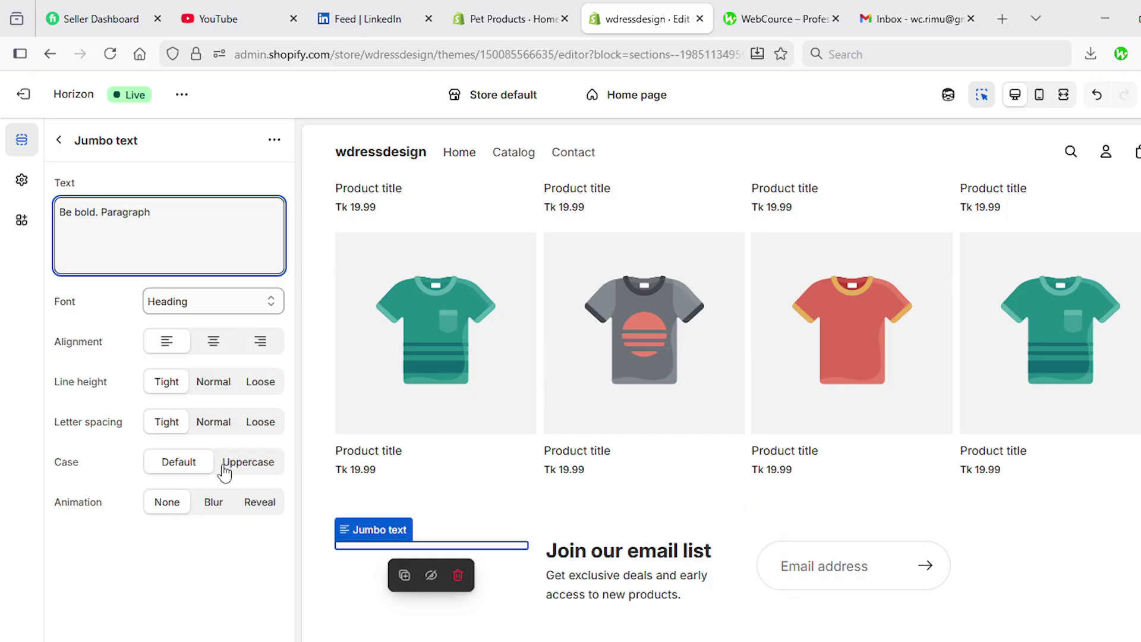
{"action": "left_click", "coordinate": [220, 305]}
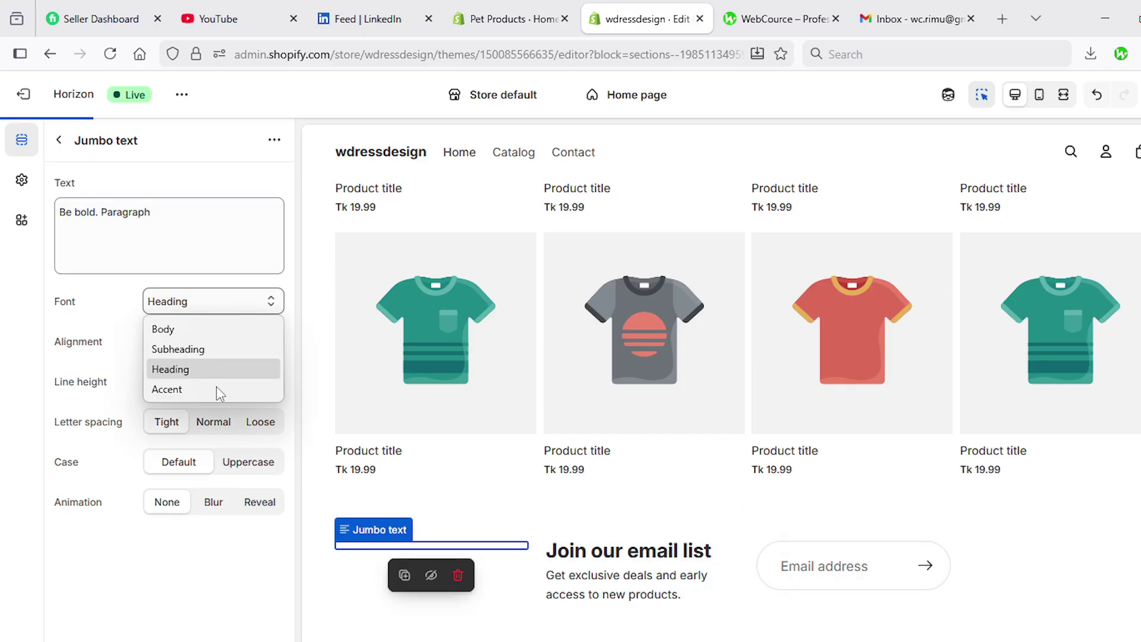
{"action": "left_click", "coordinate": [188, 336]}
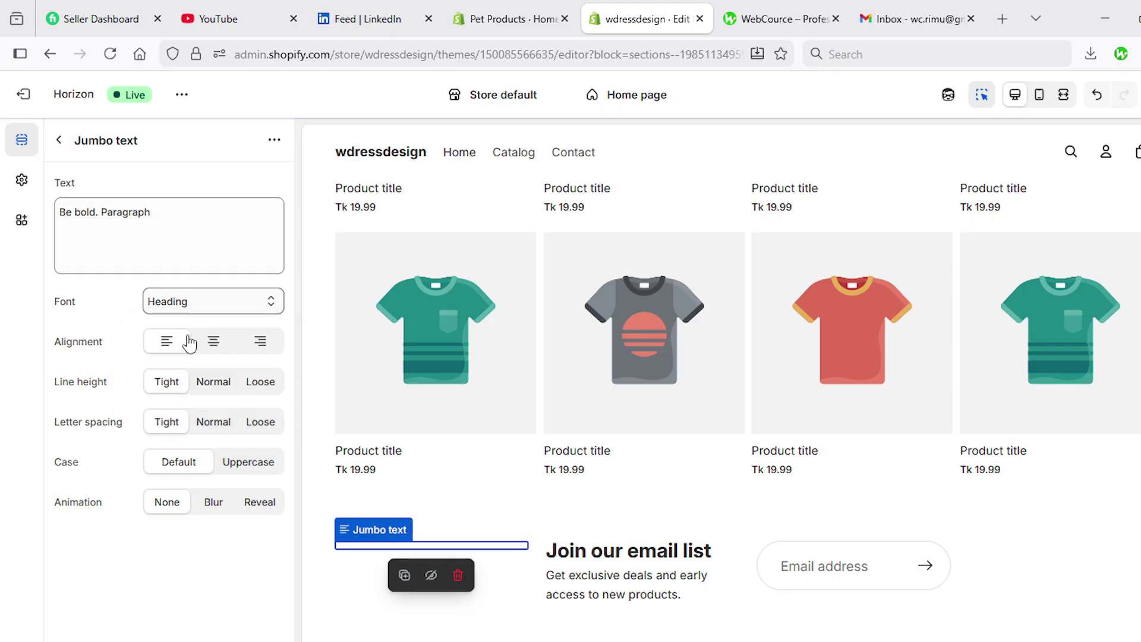
{"action": "left_click", "coordinate": [204, 307]}
{"action": "left_click", "coordinate": [183, 390]}
{"action": "left_click", "coordinate": [200, 306]}
{"action": "key", "text": "Escape"}
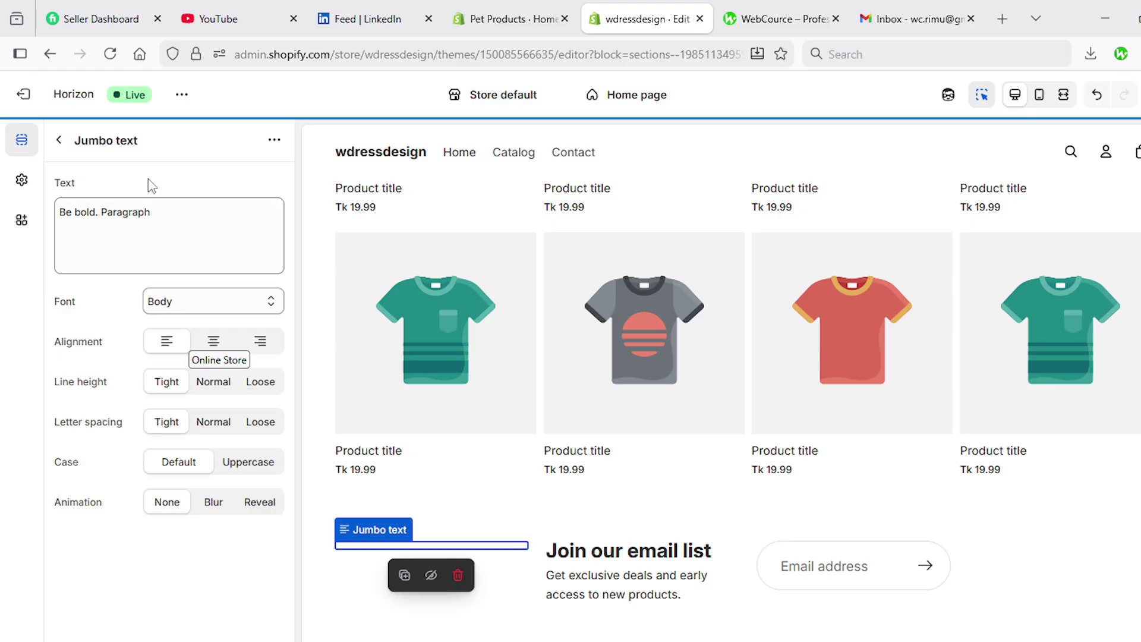
{"action": "left_click", "coordinate": [59, 140]}
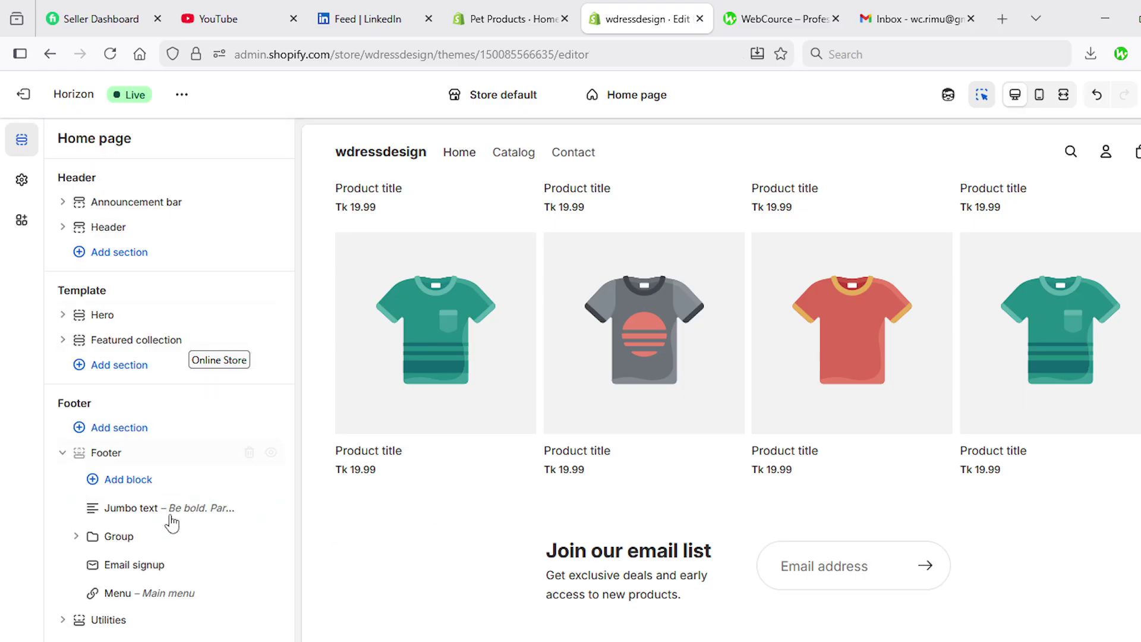
{"action": "left_click", "coordinate": [150, 508]}
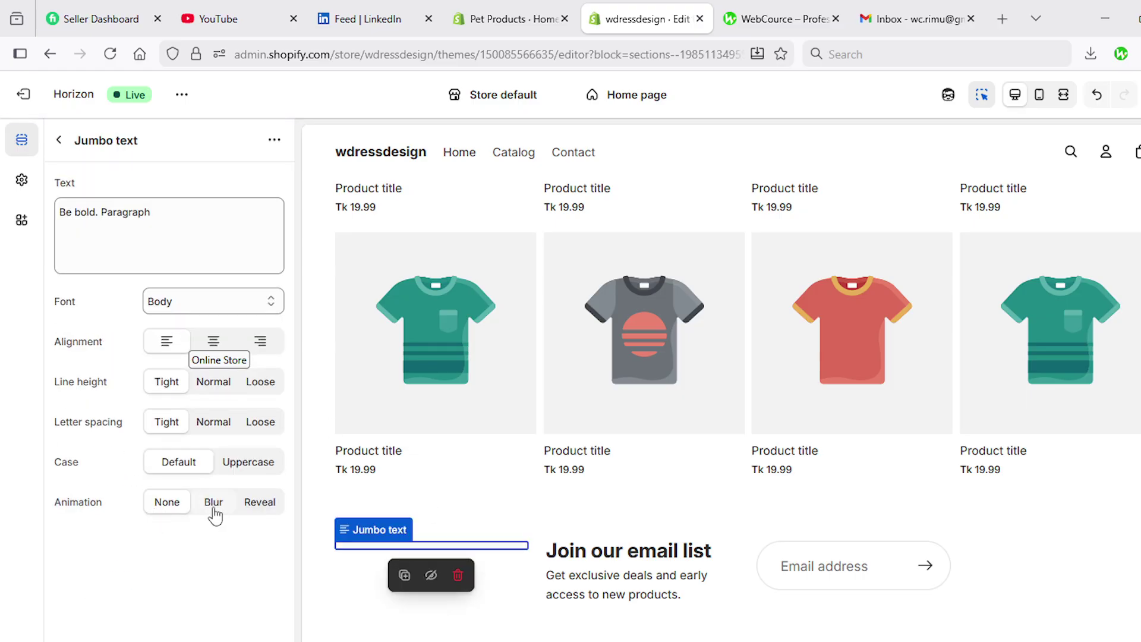
{"action": "left_click", "coordinate": [59, 140]}
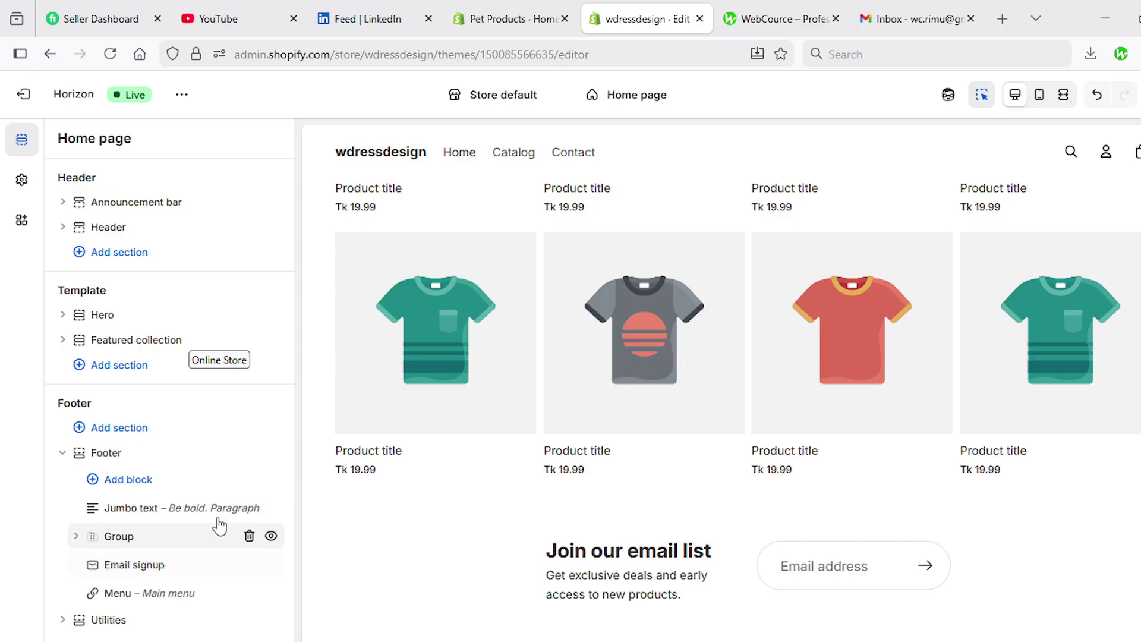
{"action": "left_click", "coordinate": [250, 508]}
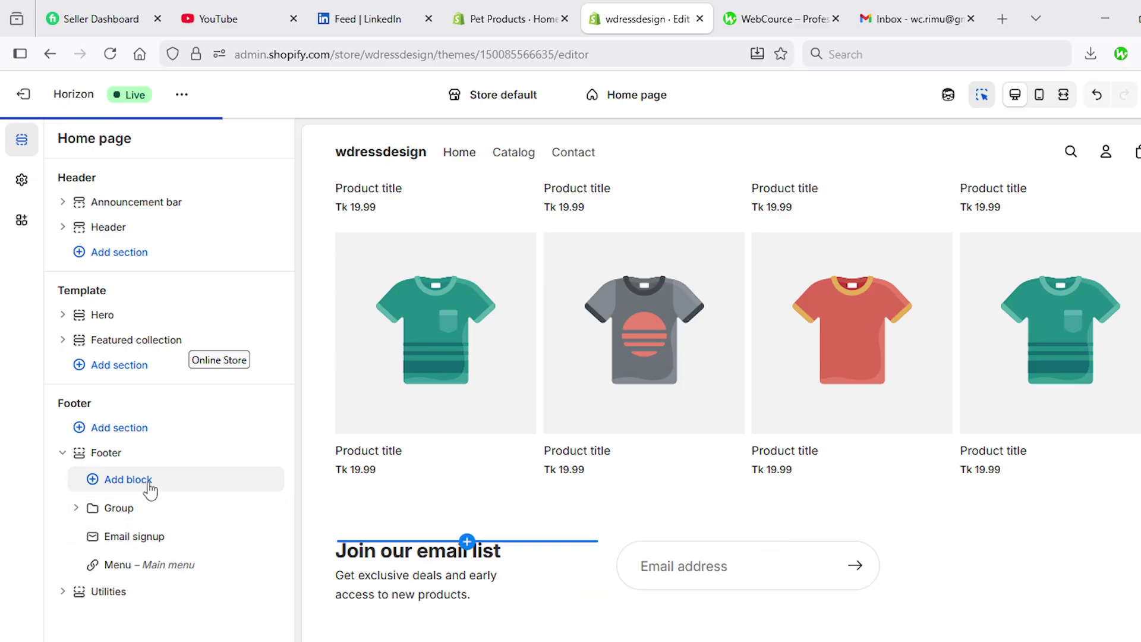
- Add a New arrivals heading block to the footer and select its text
{"action": "left_click", "coordinate": [151, 486]}
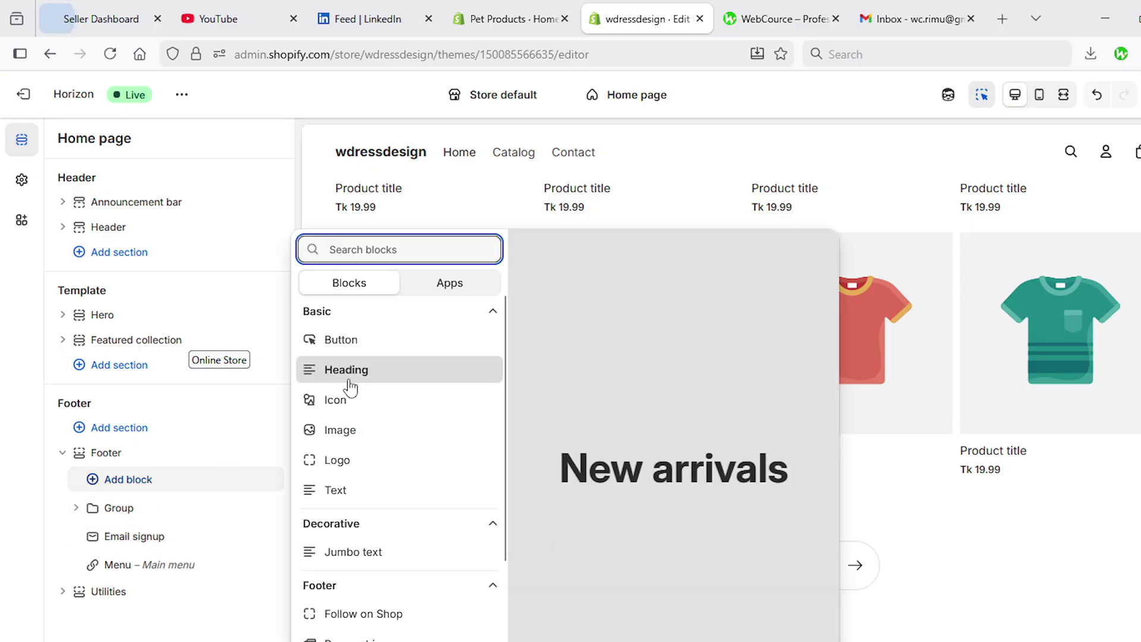
{"action": "left_click", "coordinate": [742, 408]}
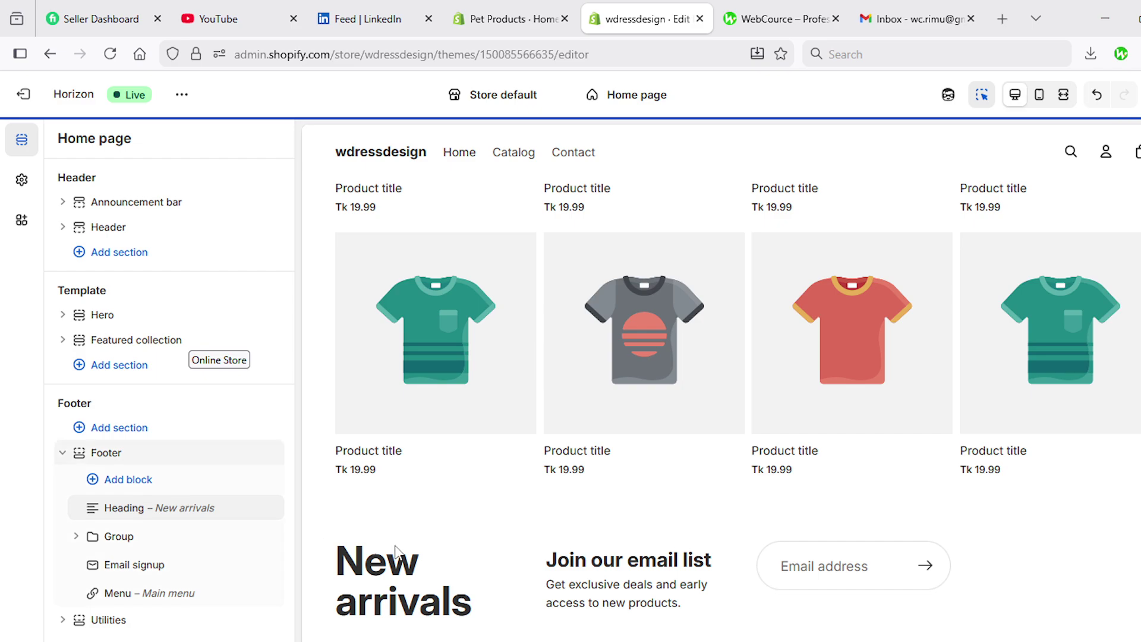
{"action": "left_click", "coordinate": [139, 520]}
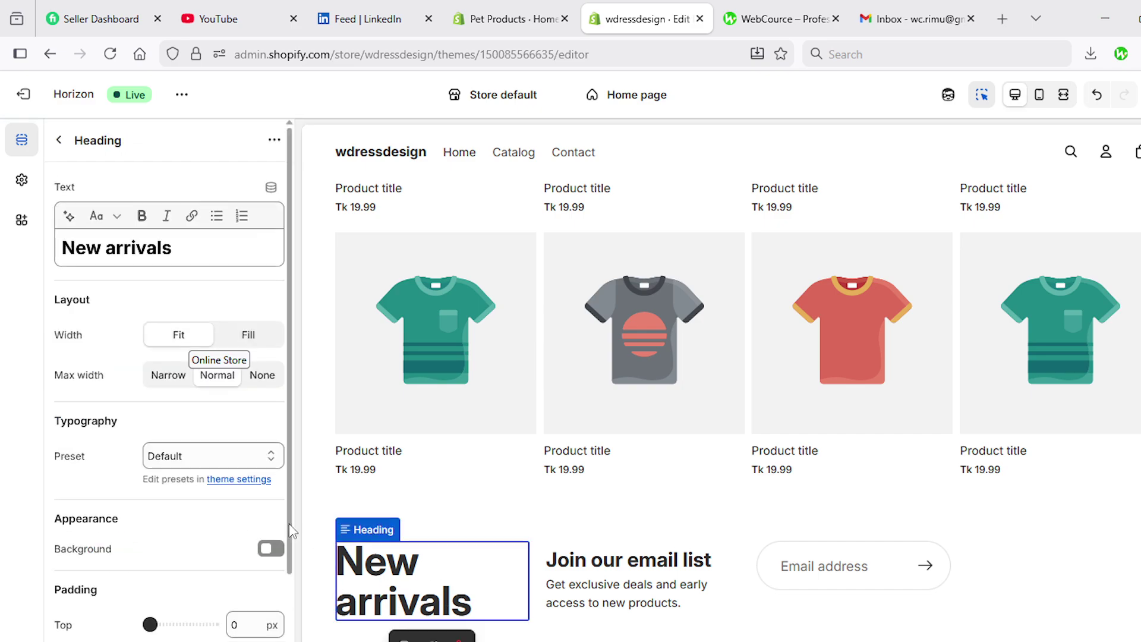
{"action": "left_click_drag", "start_coordinate": [174, 261], "coordinate": [4, 240]}
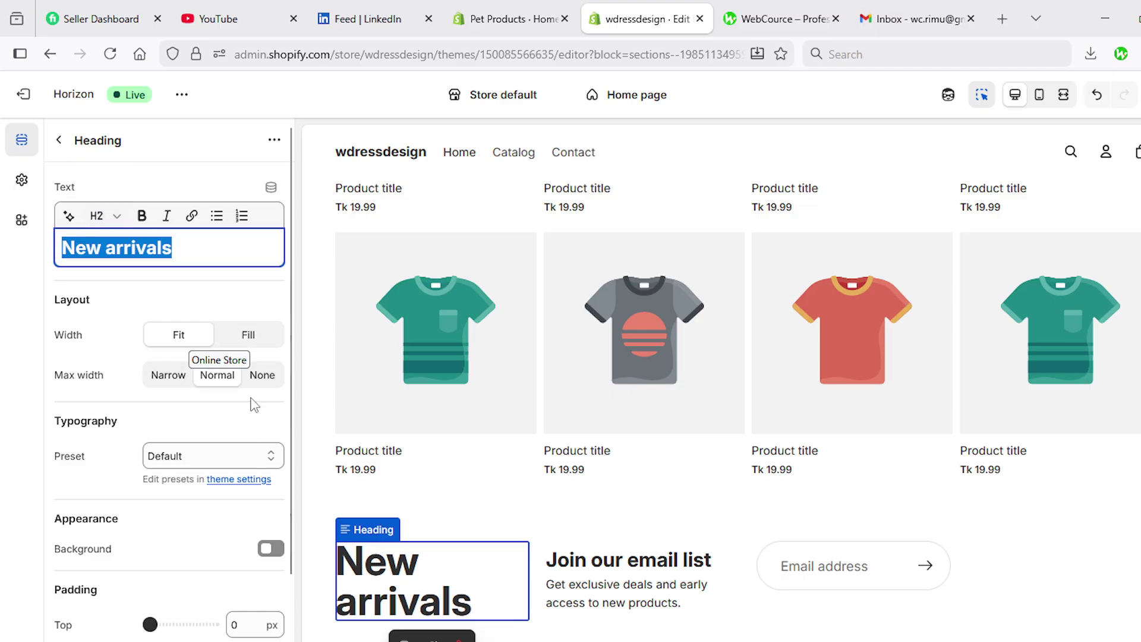
- Keep the Default preset, make the heading fill width, and align it left
{"action": "left_click", "coordinate": [213, 458]}
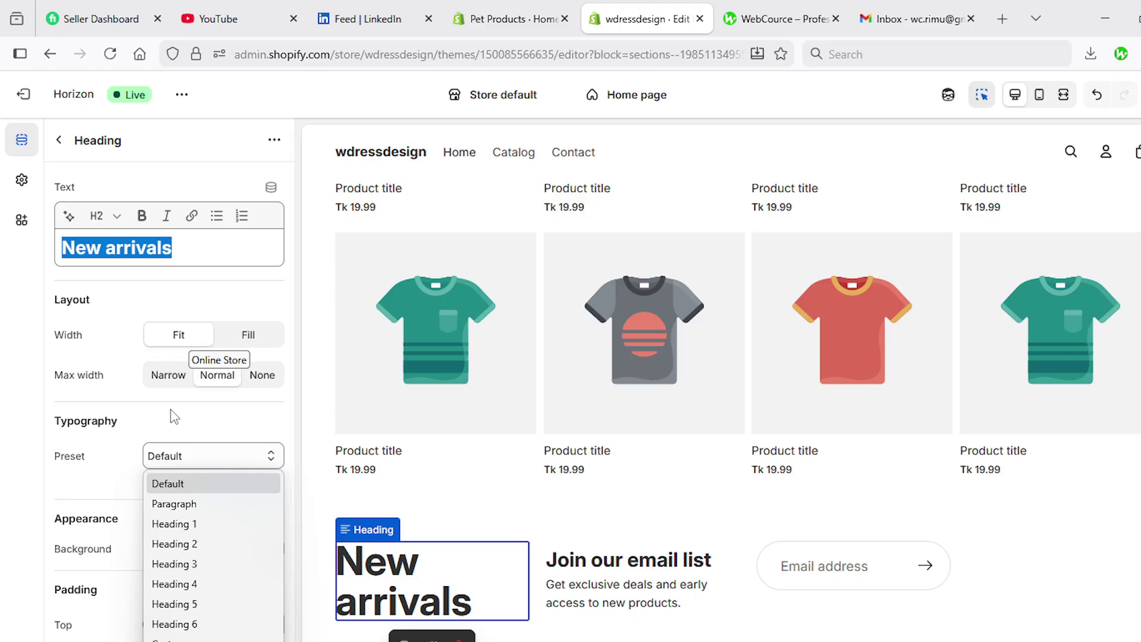
{"action": "left_click", "coordinate": [196, 483]}
{"action": "left_click", "coordinate": [253, 343]}
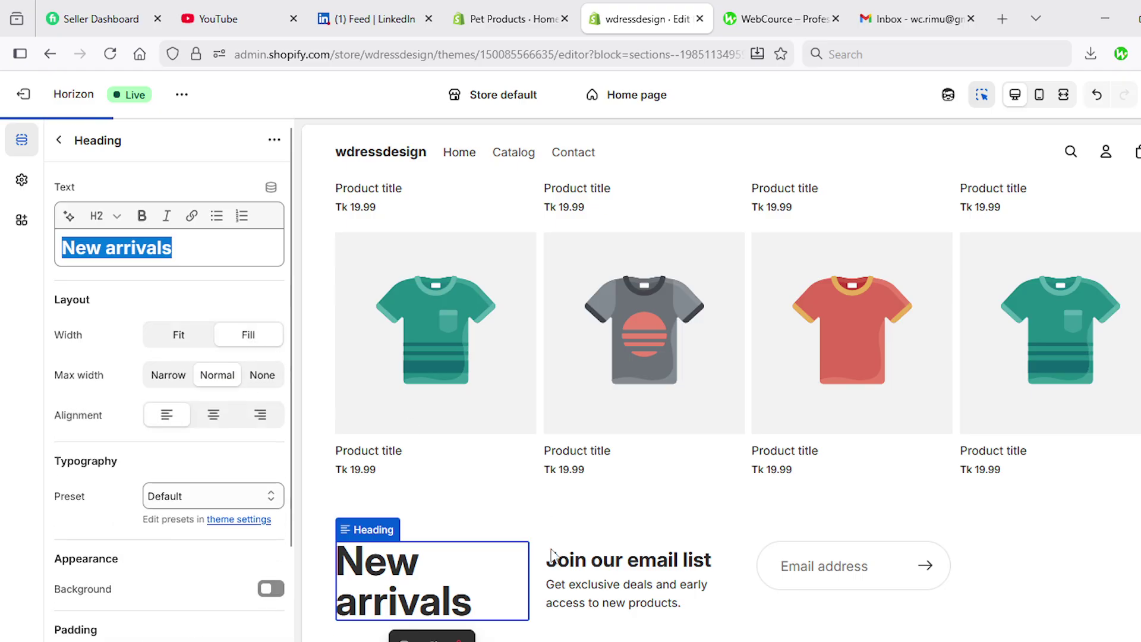
{"action": "left_click", "coordinate": [213, 416]}
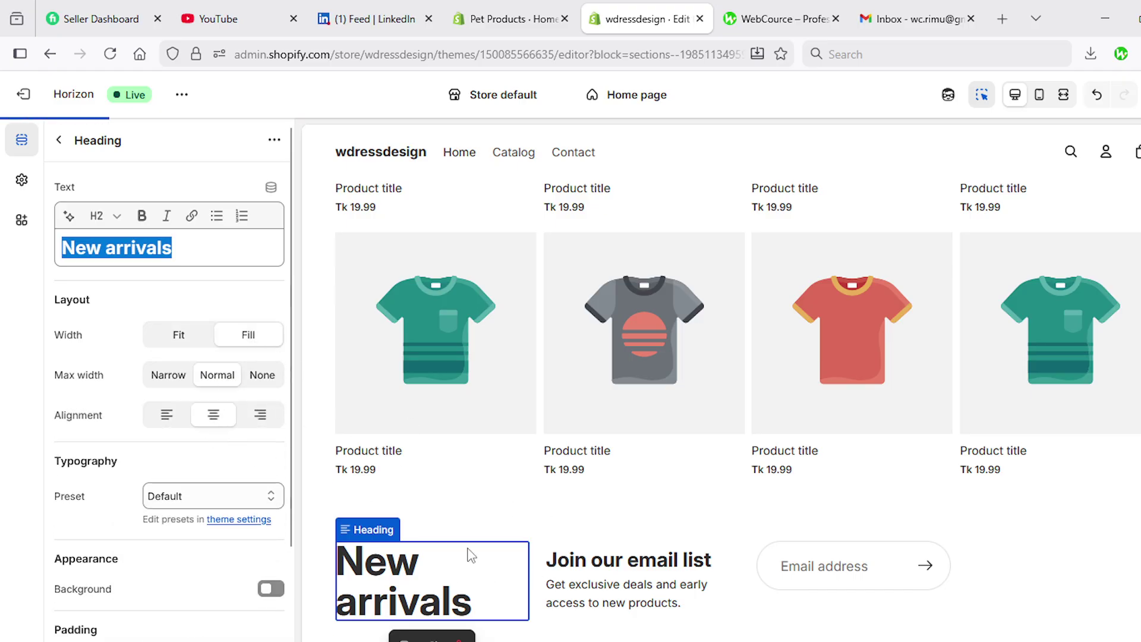
{"action": "left_click", "coordinate": [266, 423]}
{"action": "left_click", "coordinate": [168, 415]}
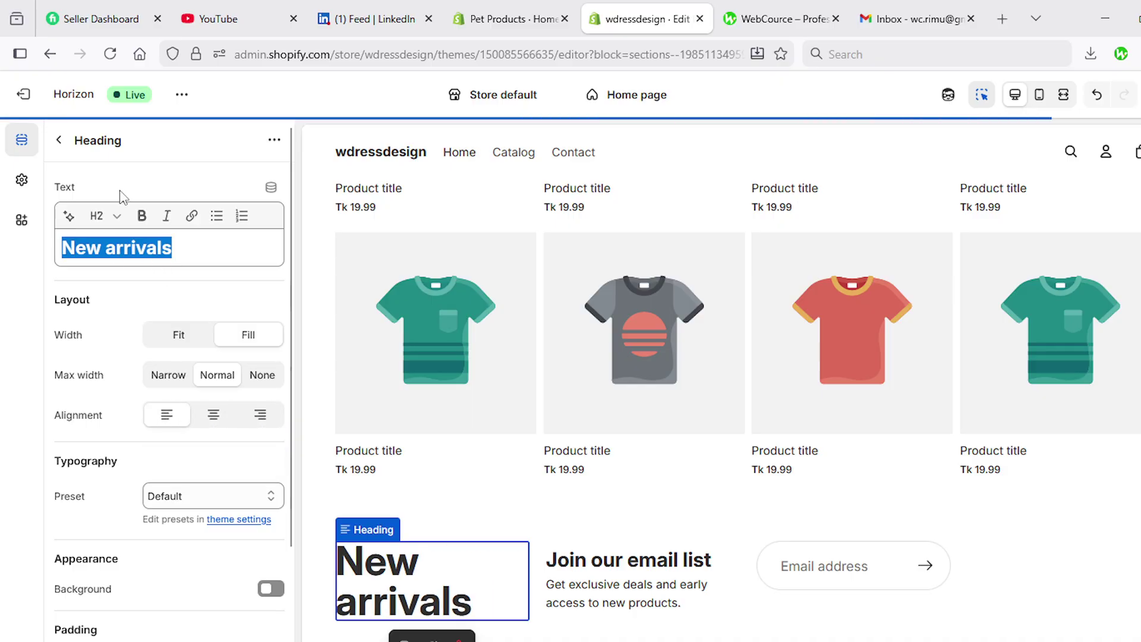
{"action": "left_click", "coordinate": [59, 140]}
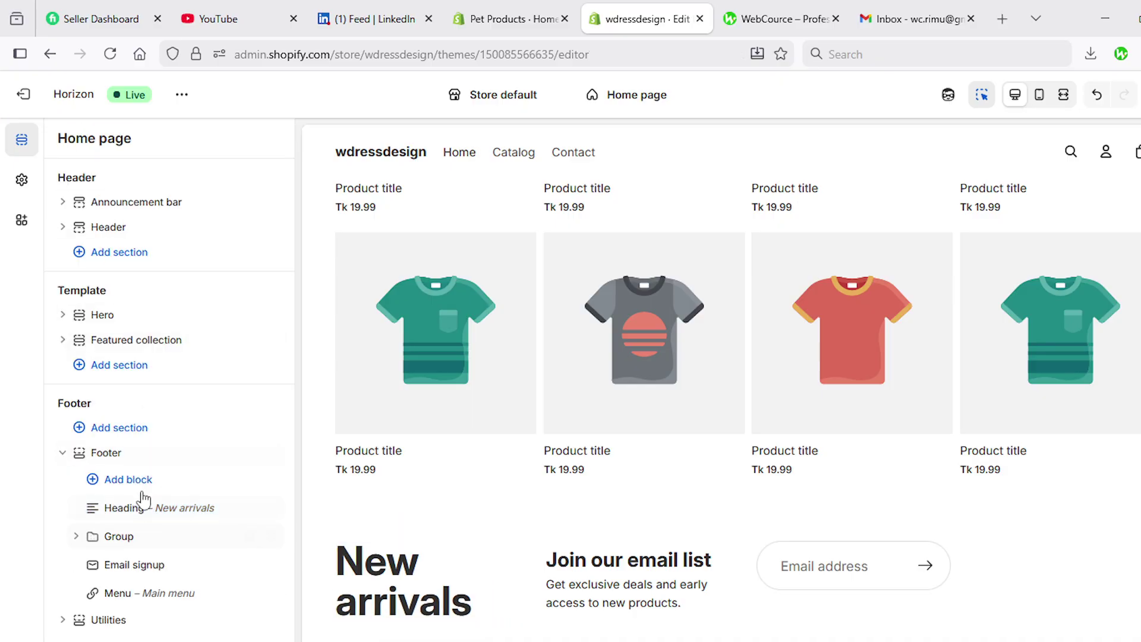
- Add an Image block to the footer, opening its image picker but selecting no file
{"action": "left_click", "coordinate": [98, 482]}
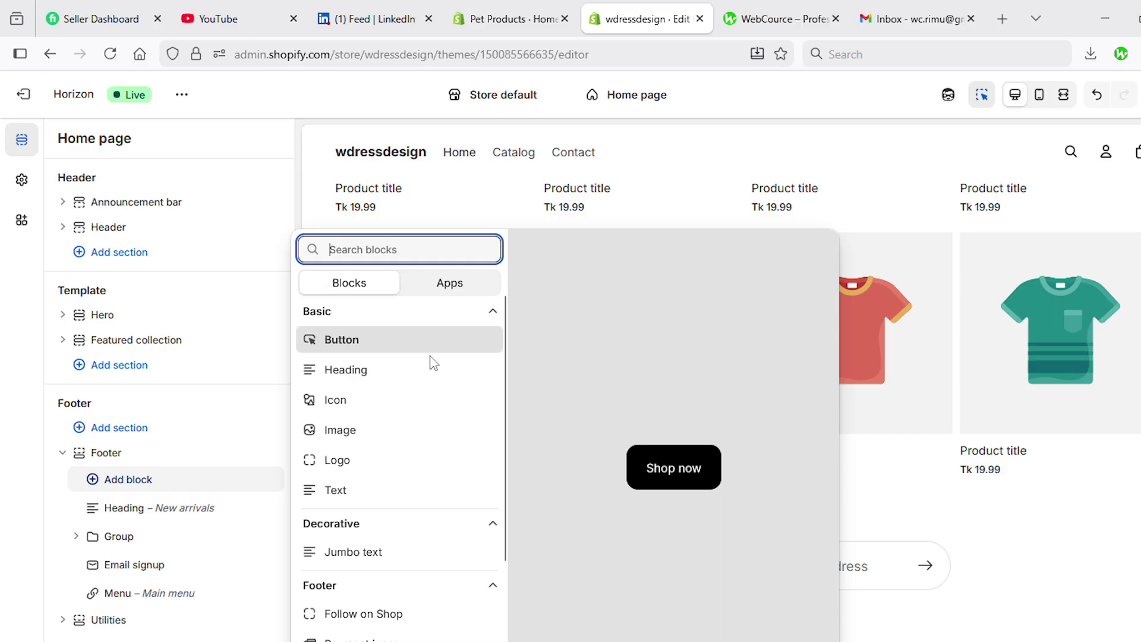
{"action": "left_click", "coordinate": [350, 429]}
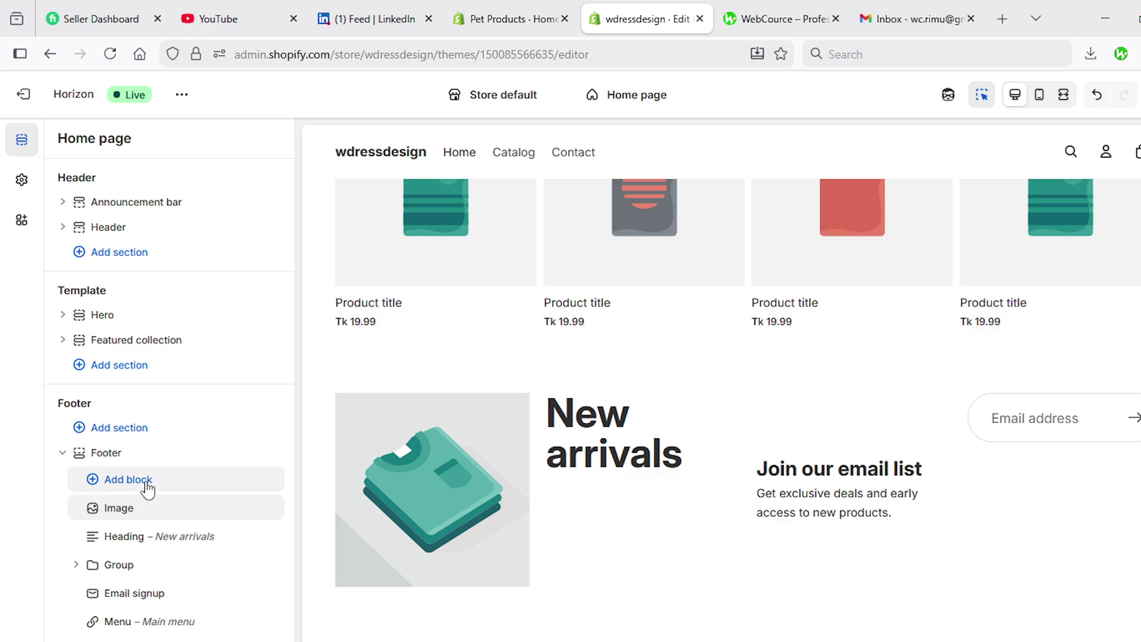
{"action": "left_click", "coordinate": [191, 515]}
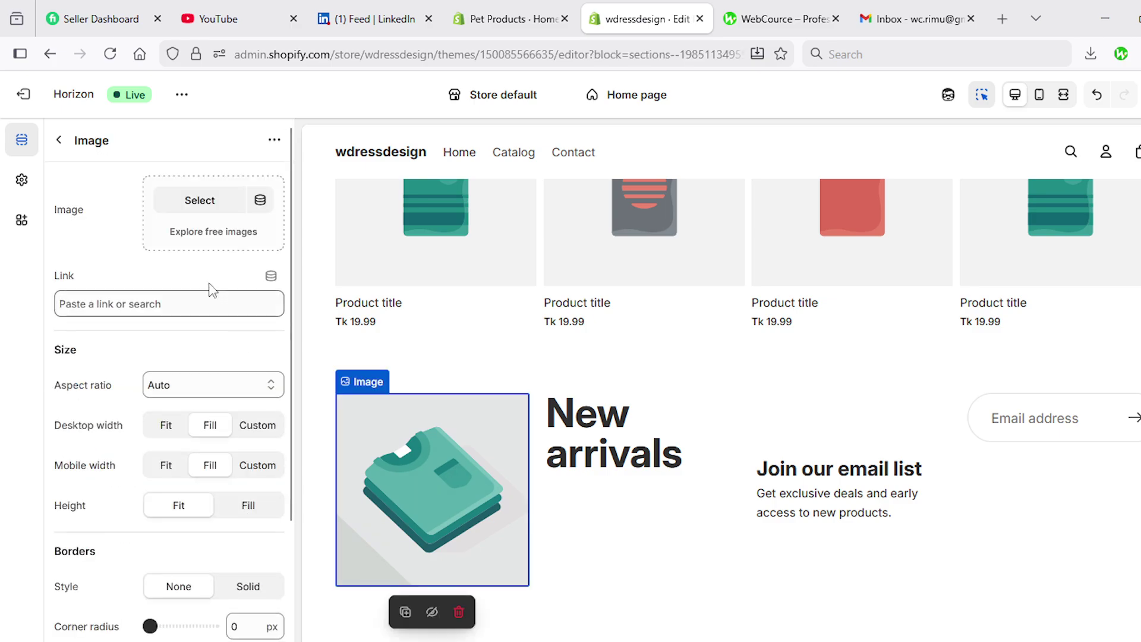
{"action": "left_click", "coordinate": [174, 196]}
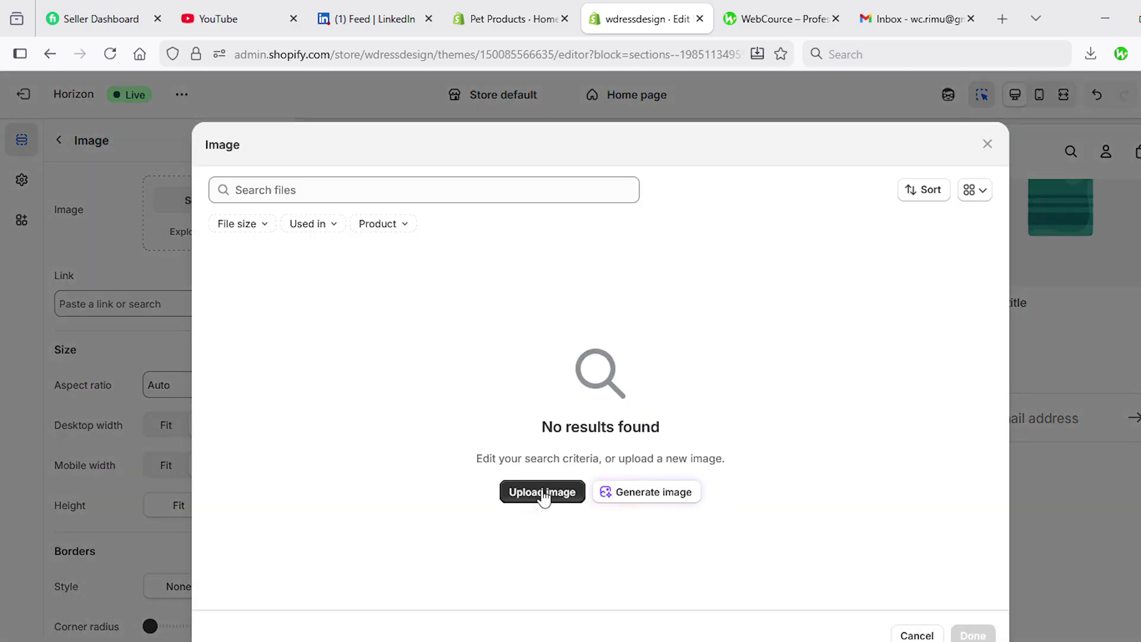
{"action": "left_click", "coordinate": [985, 147]}
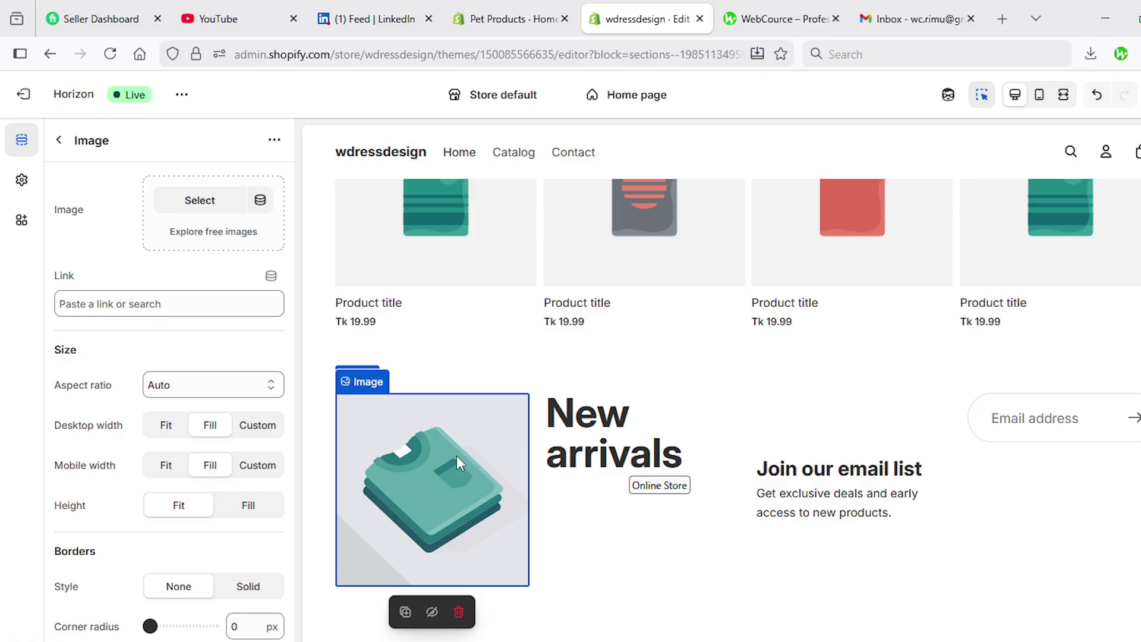
{"action": "left_click", "coordinate": [201, 200]}
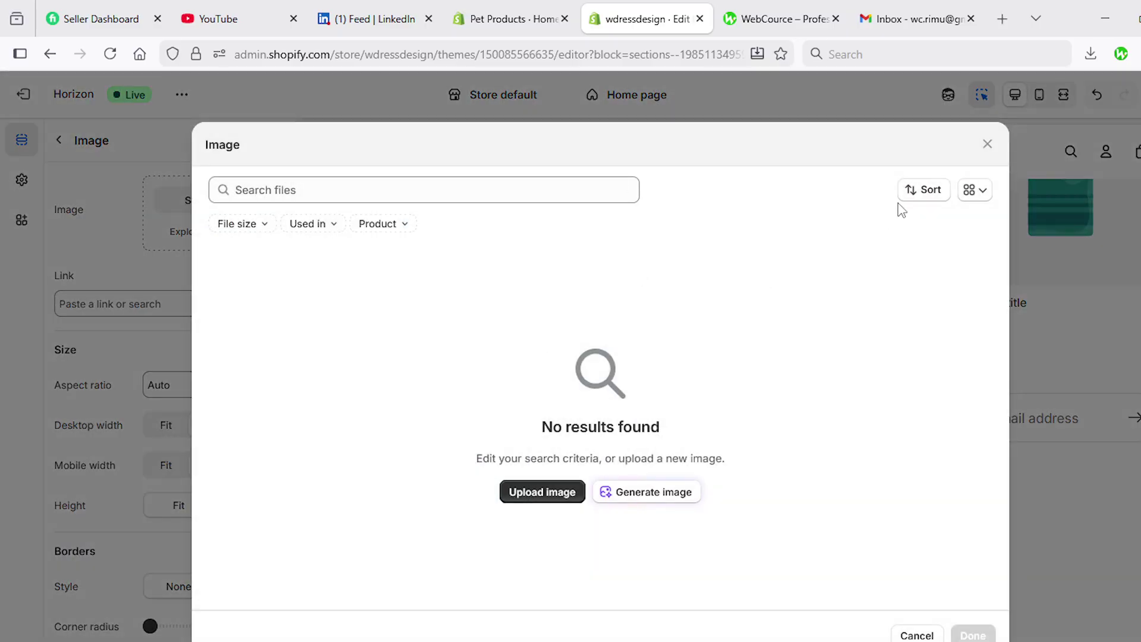
{"action": "left_click", "coordinate": [987, 146]}
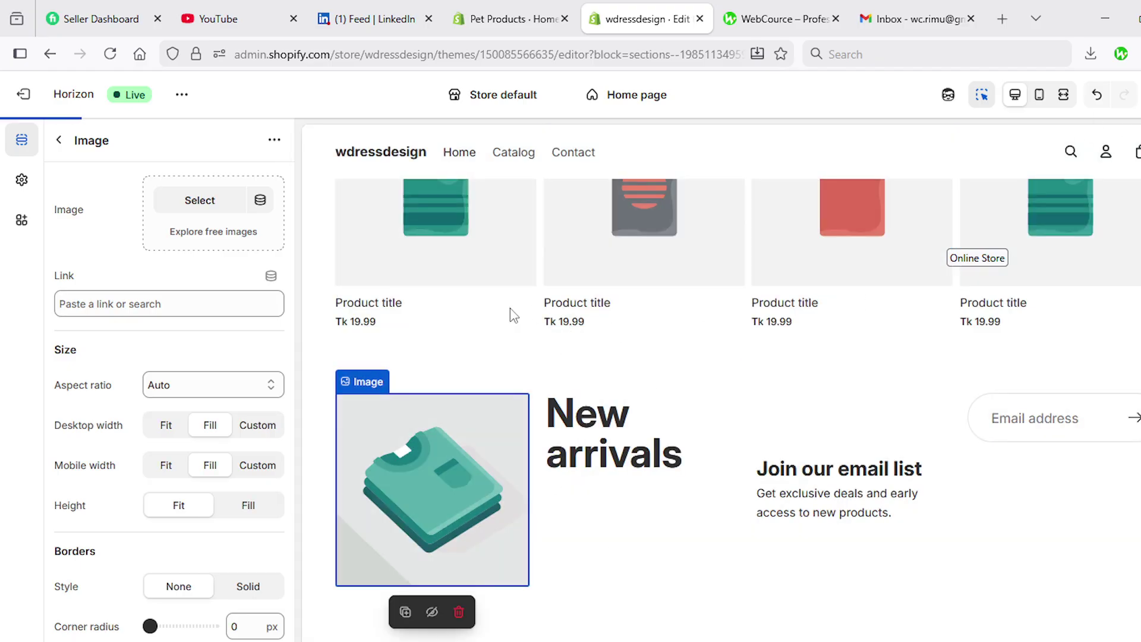
{"action": "left_click", "coordinate": [342, 475]}
{"action": "scroll", "coordinate": [586, 243], "scroll_direction": "up", "scroll_amount": 6}
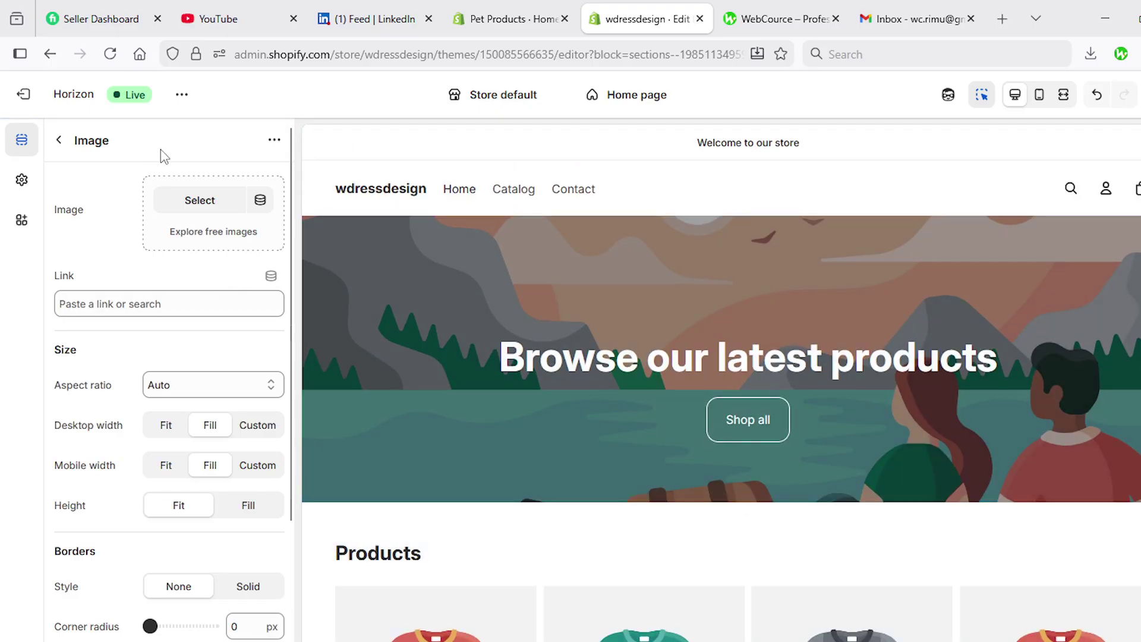
- Scroll the footer preview and expand the footer Group to show its two text blocks
{"action": "left_click", "coordinate": [55, 149]}
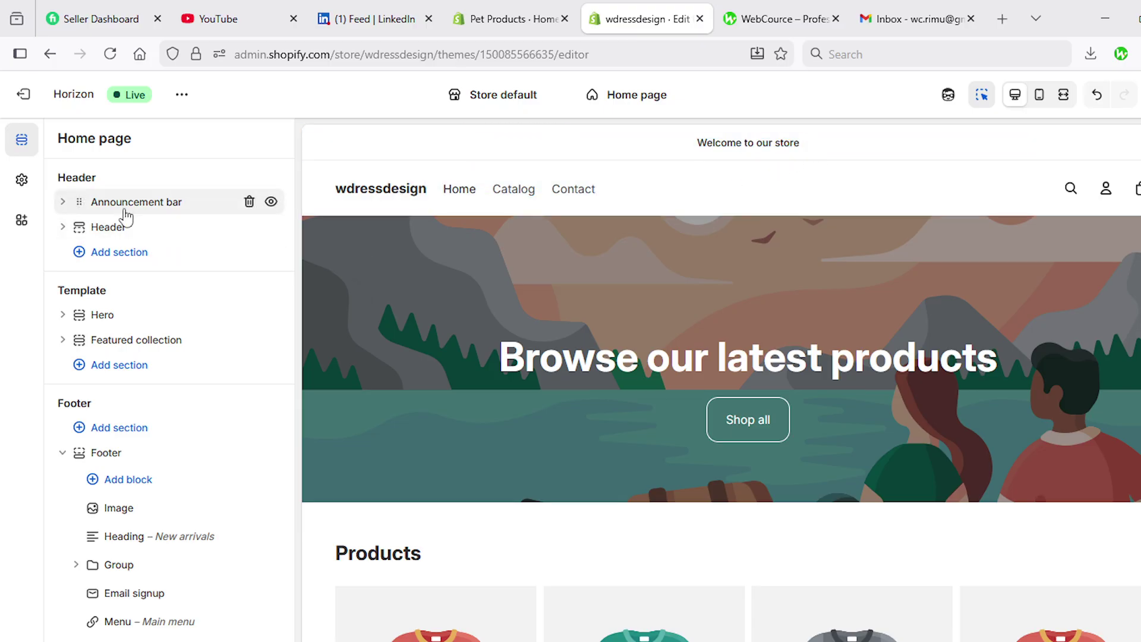
{"action": "scroll", "coordinate": [566, 343], "scroll_direction": "down", "scroll_amount": 5}
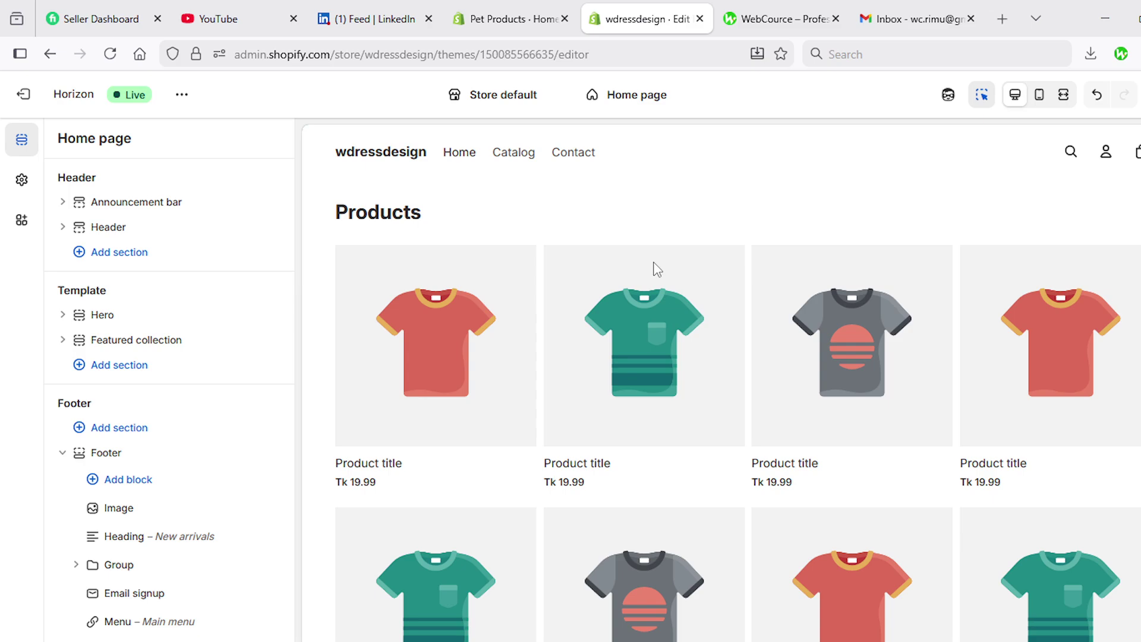
{"action": "scroll", "coordinate": [657, 395], "scroll_direction": "down", "scroll_amount": 6}
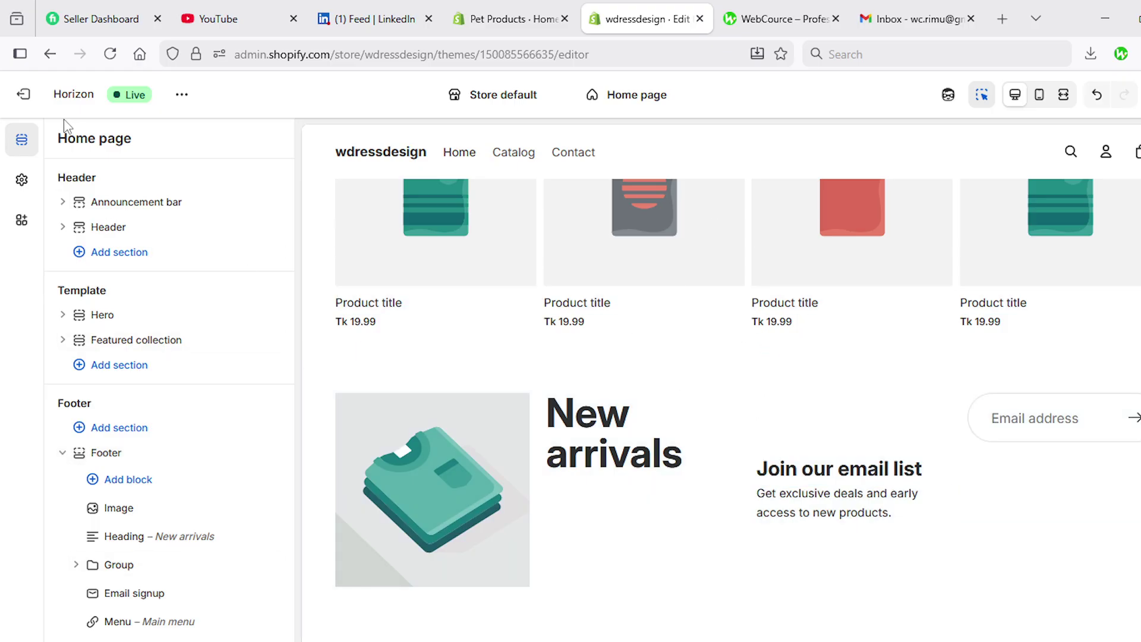
{"action": "scroll", "coordinate": [855, 522], "scroll_direction": "up", "scroll_amount": 10}
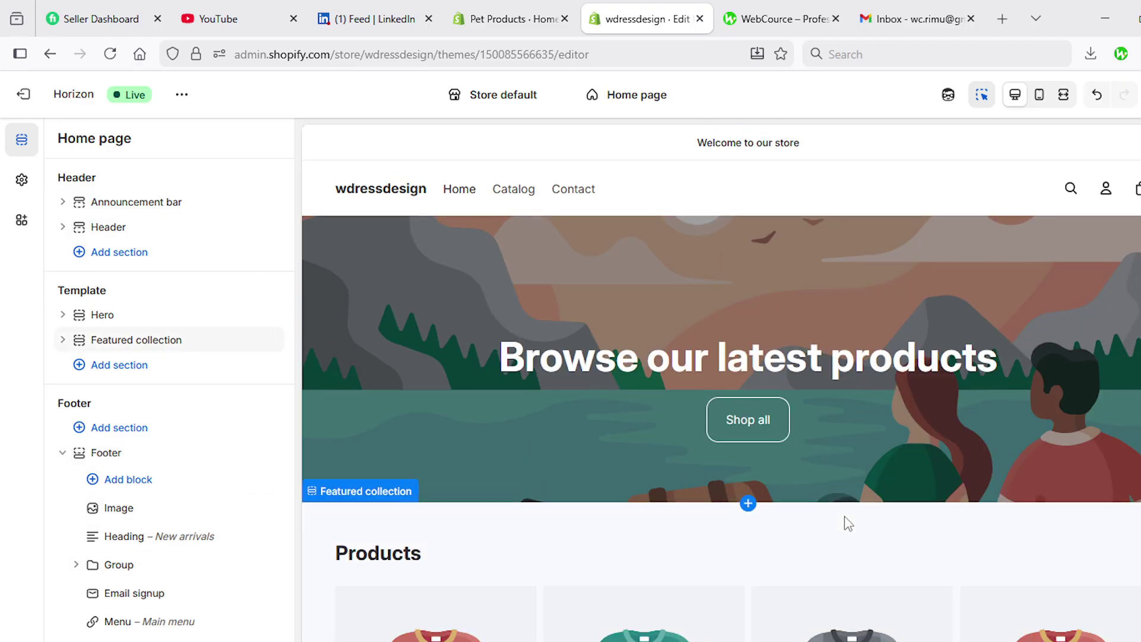
{"action": "scroll", "coordinate": [872, 402], "scroll_direction": "down", "scroll_amount": 10}
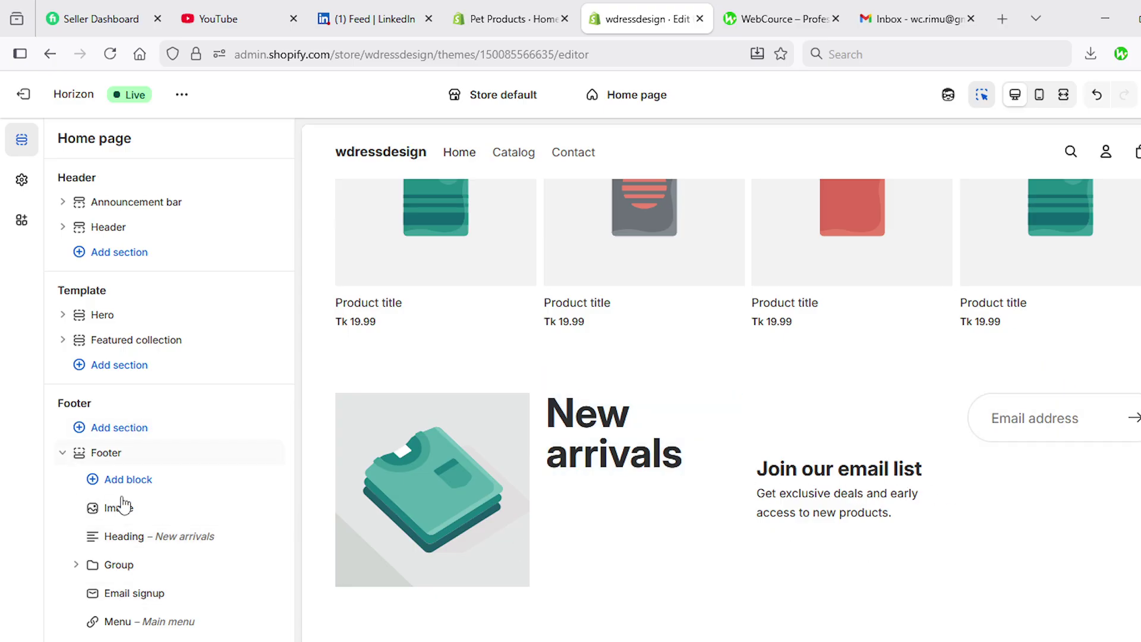
{"action": "left_click", "coordinate": [76, 565]}
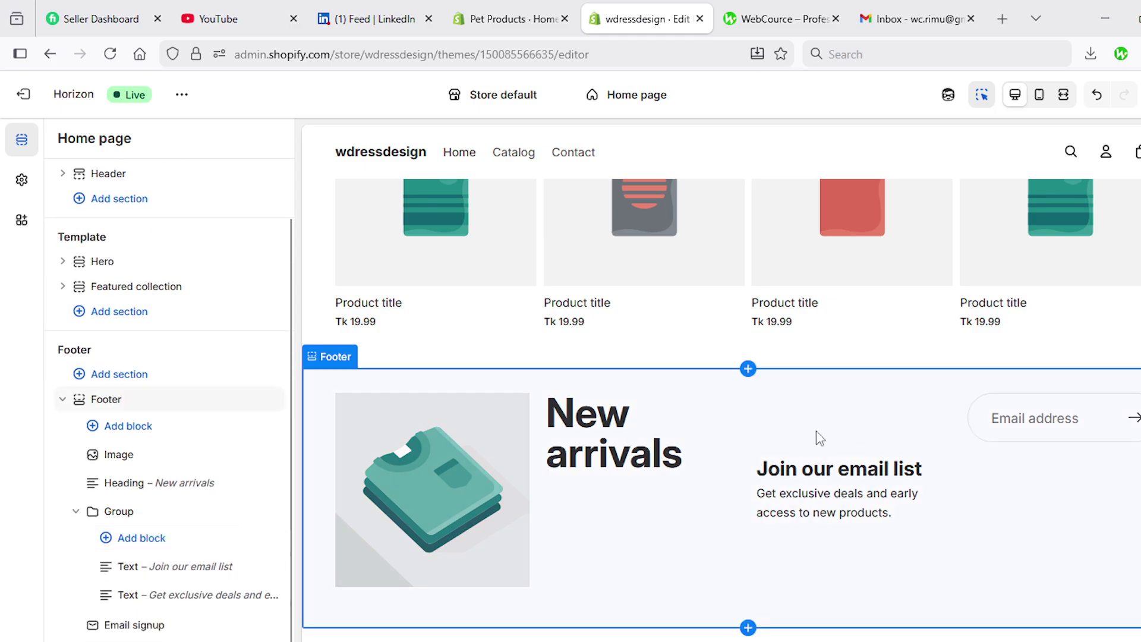
{"action": "scroll", "coordinate": [178, 532], "scroll_direction": "down", "scroll_amount": 1}
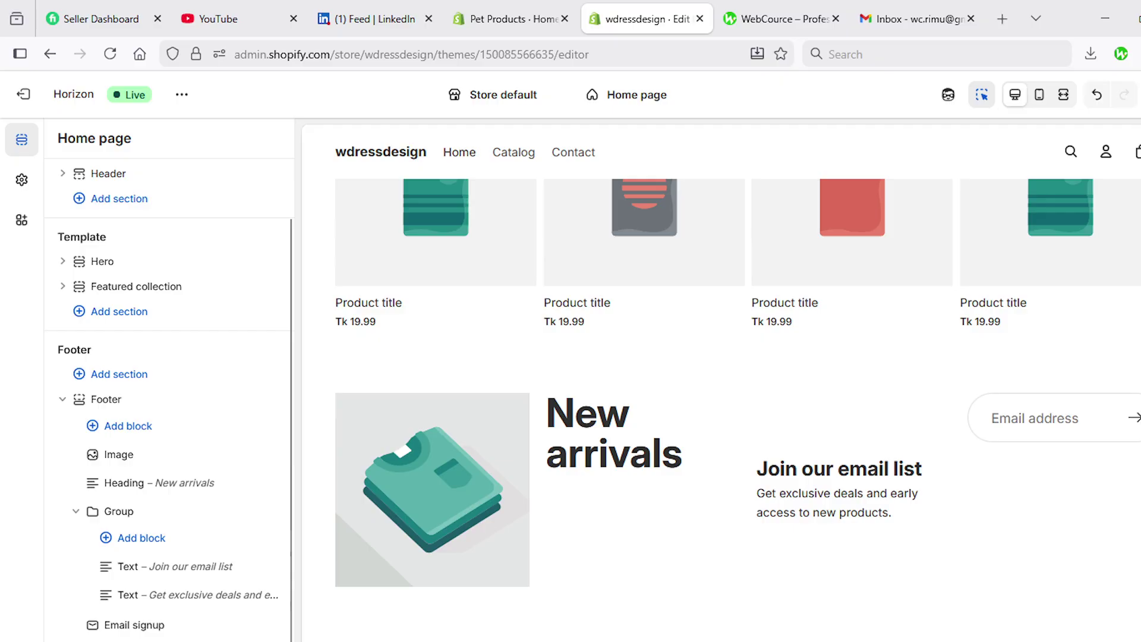
- Delete the footer's Email signup block, then collapse the Footer and Utilities sections
{"action": "left_click", "coordinate": [128, 627]}
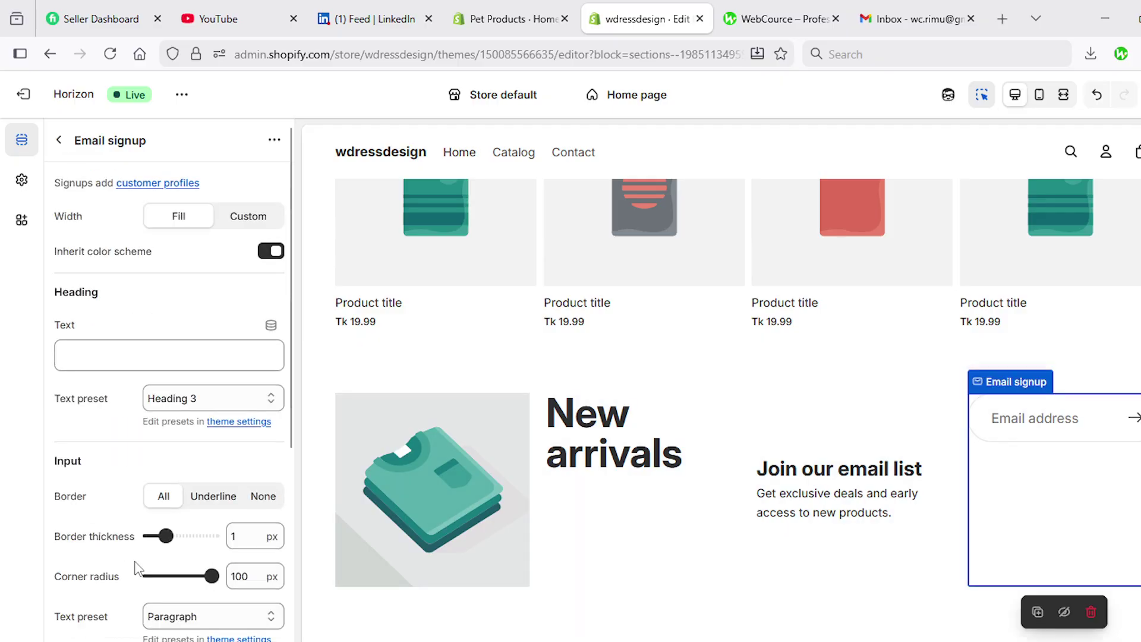
{"action": "left_click", "coordinate": [1091, 611]}
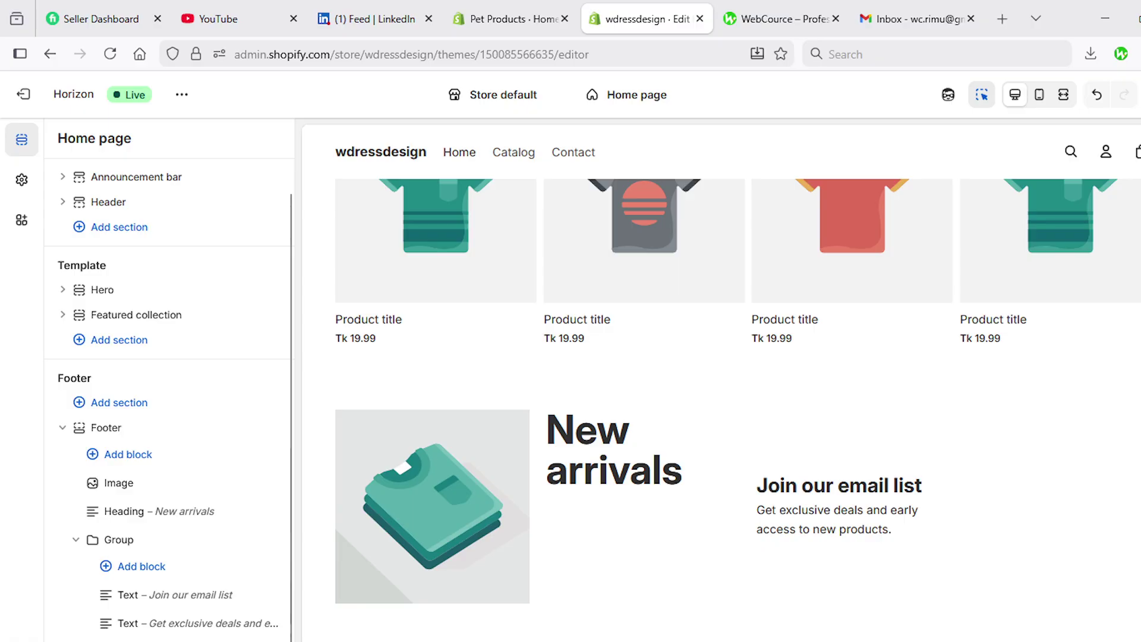
{"action": "left_click", "coordinate": [755, 638]}
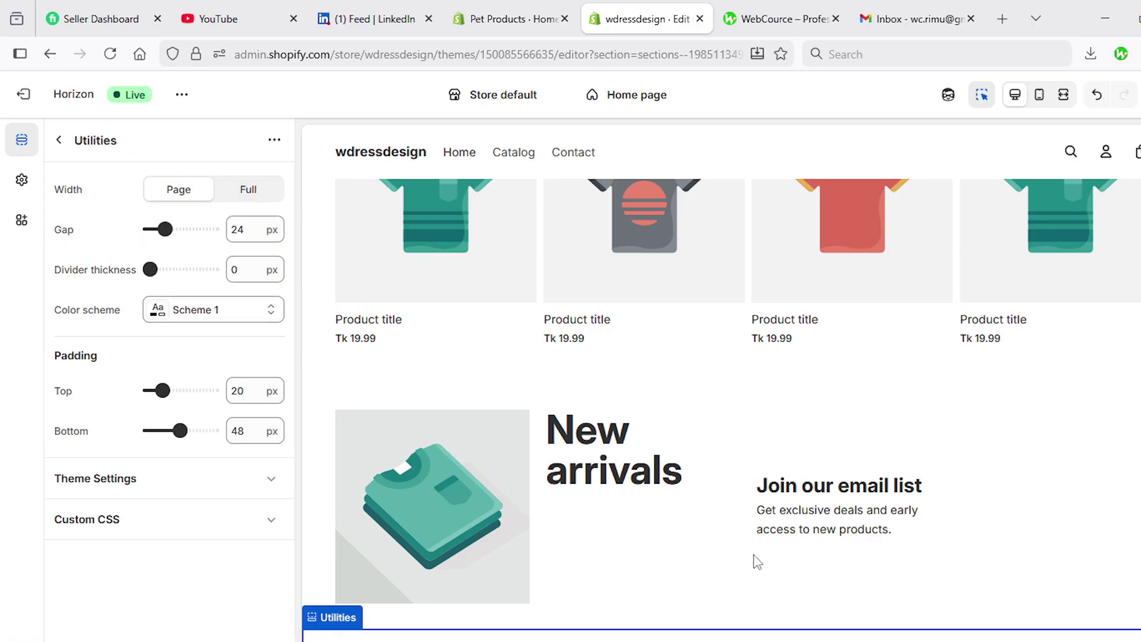
{"action": "left_click", "coordinate": [60, 141]}
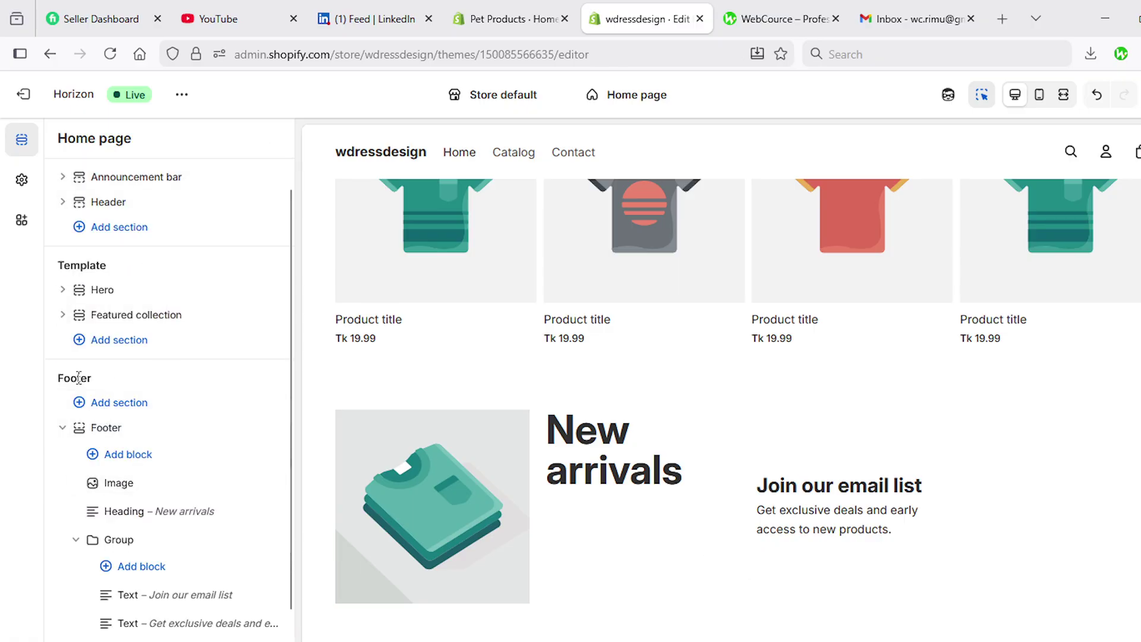
{"action": "left_click", "coordinate": [63, 428]}
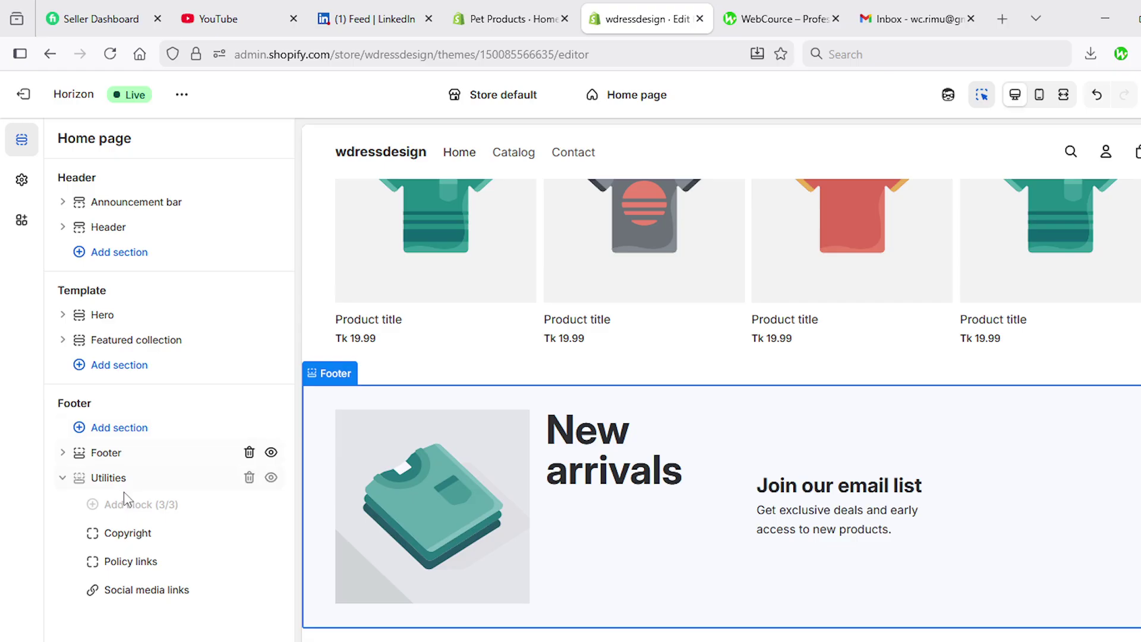
{"action": "left_click", "coordinate": [107, 452]}
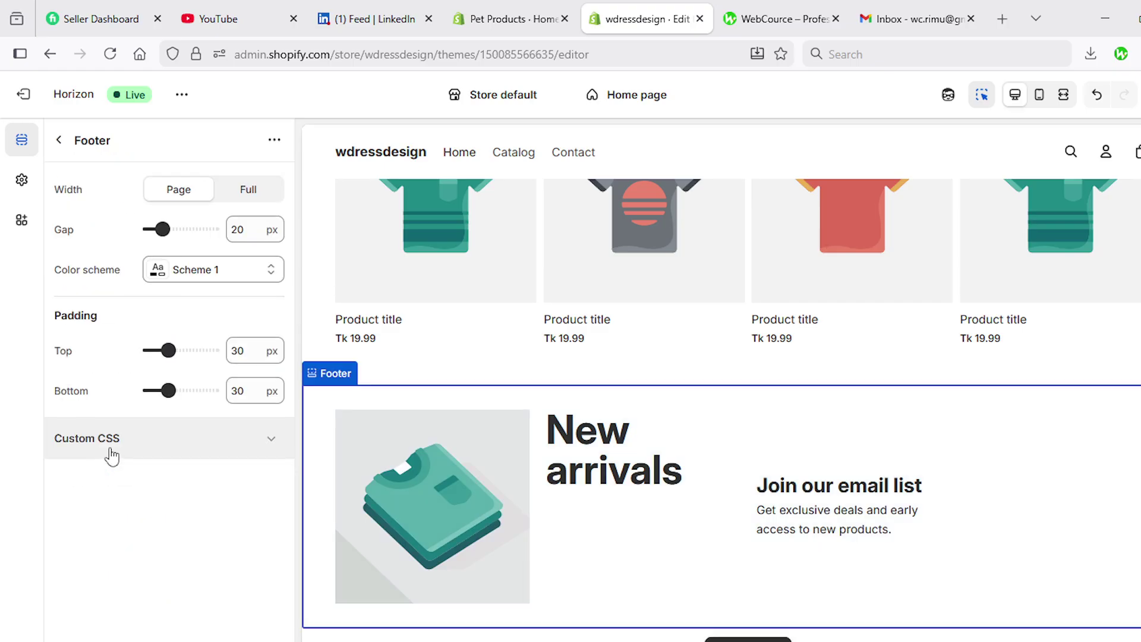
{"action": "left_click", "coordinate": [56, 139]}
{"action": "left_click", "coordinate": [63, 453]}
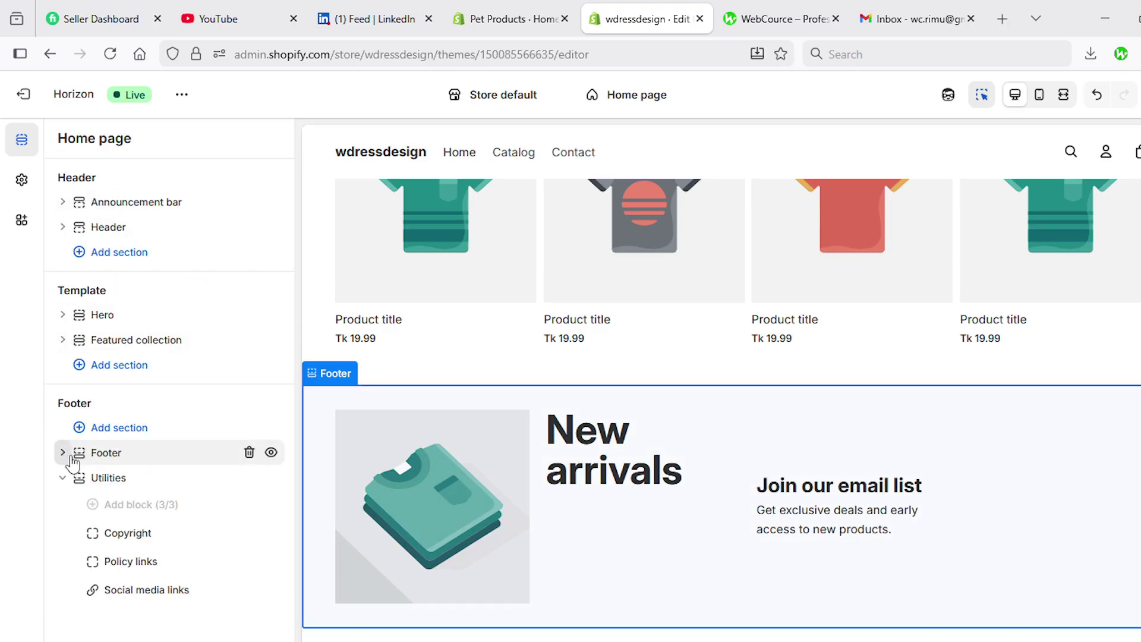
{"action": "left_click", "coordinate": [60, 479]}
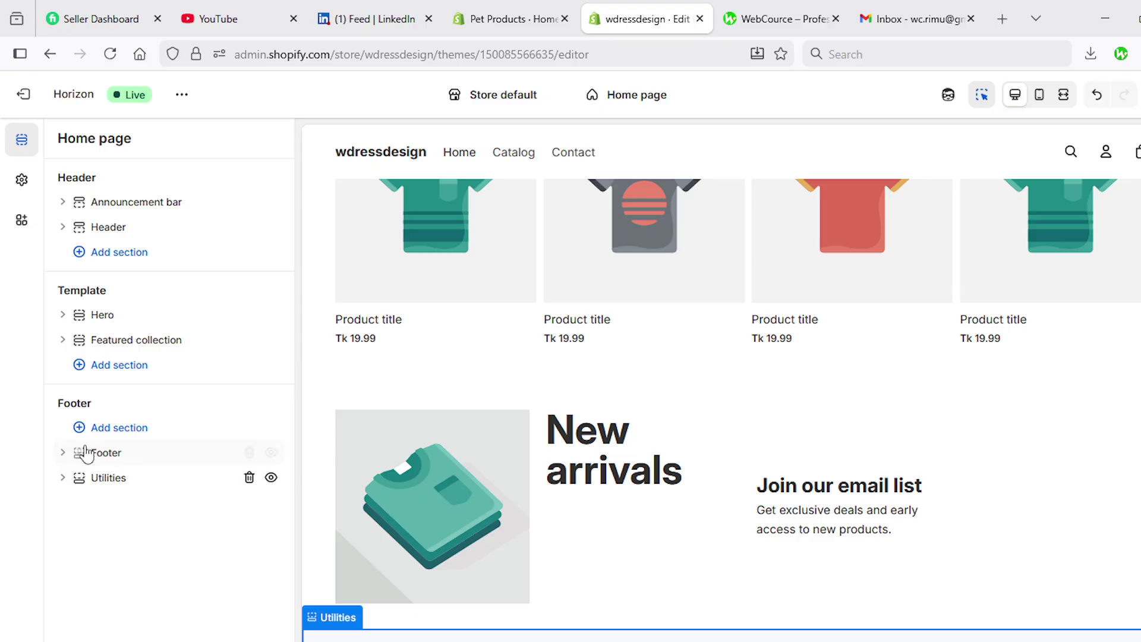
- Add a Contact form section and move it below the Footer
{"action": "left_click", "coordinate": [151, 427]}
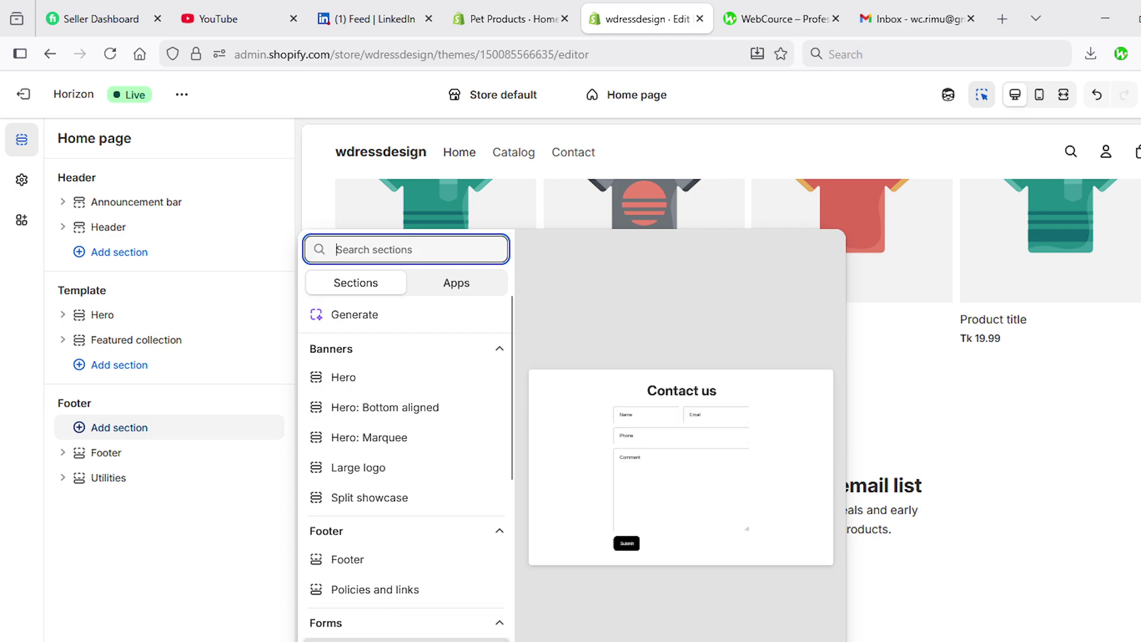
{"action": "left_click", "coordinate": [381, 640]}
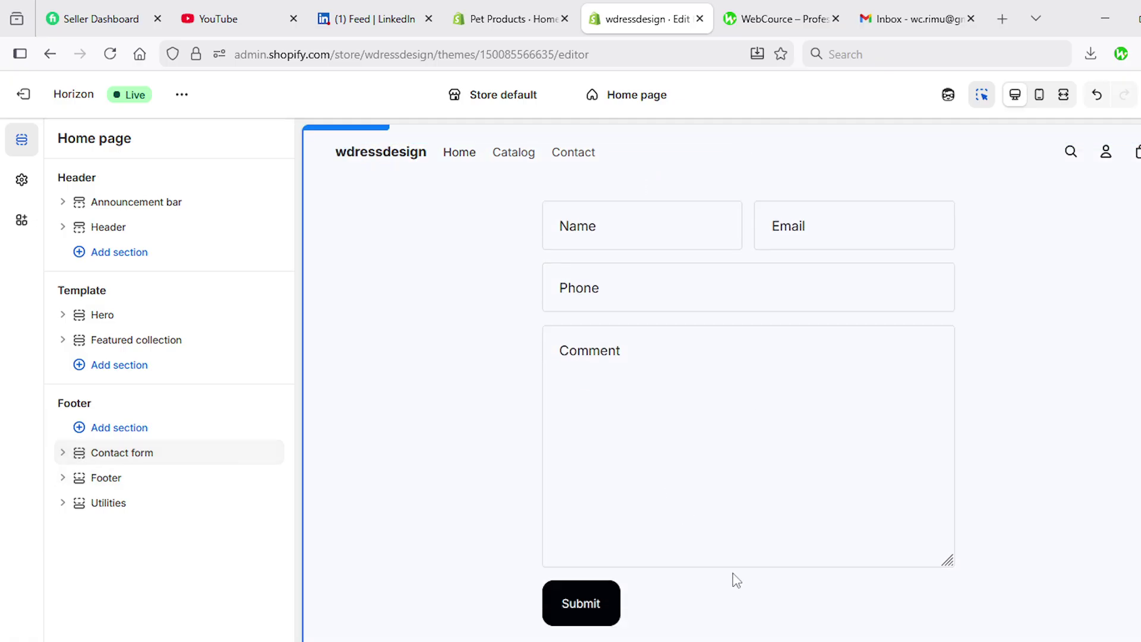
{"action": "scroll", "coordinate": [728, 575], "scroll_direction": "down", "scroll_amount": 5}
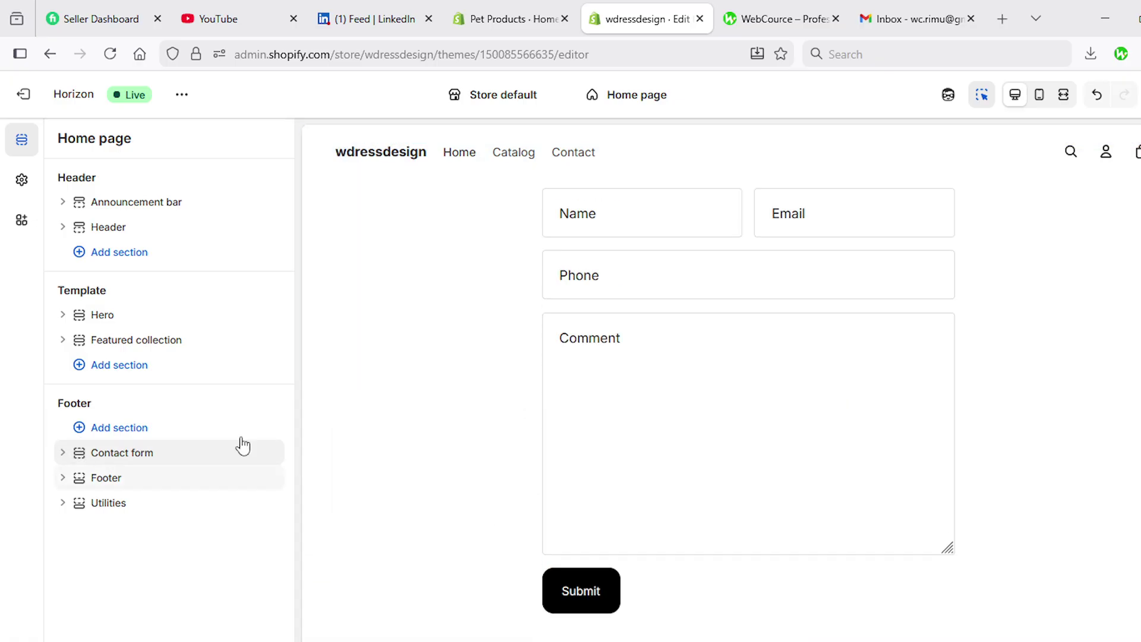
{"action": "left_click_drag", "start_coordinate": [73, 452], "coordinate": [76, 493]}
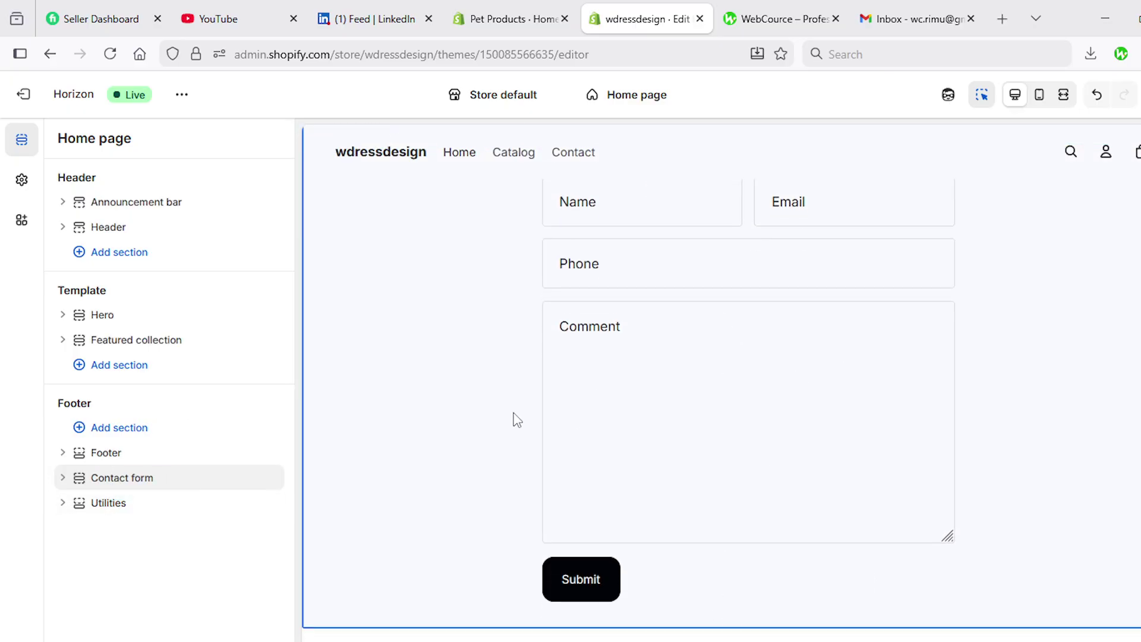
- Reopen the section picker and scroll through the available section types
{"action": "left_click", "coordinate": [101, 427]}
{"action": "scroll", "coordinate": [395, 523], "scroll_direction": "down", "scroll_amount": 5}
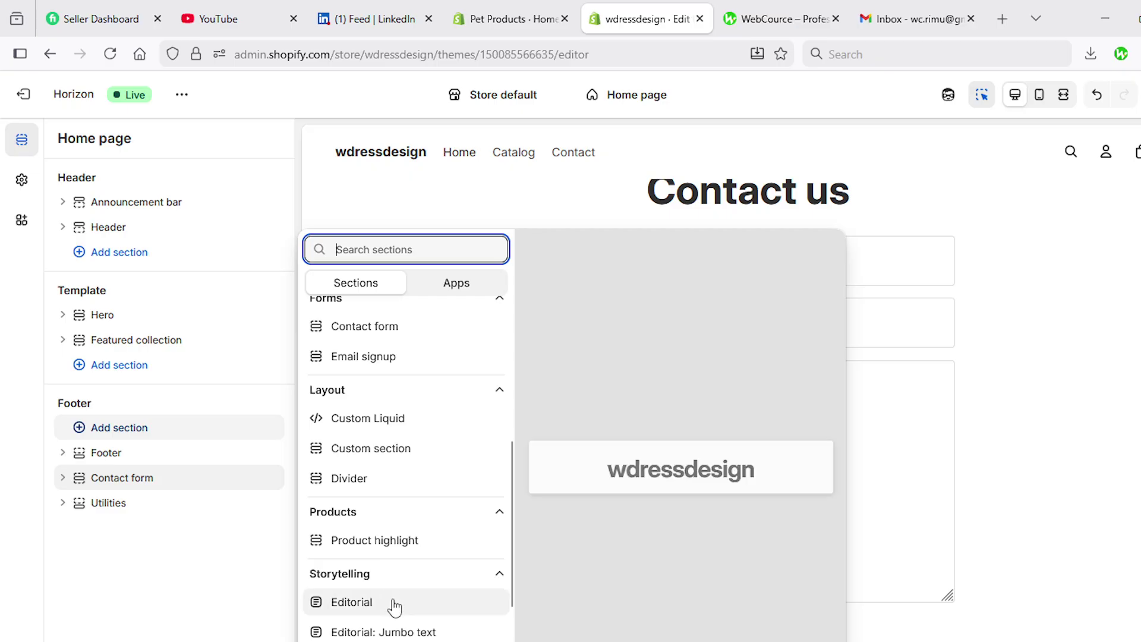
{"action": "scroll", "coordinate": [392, 600], "scroll_direction": "down", "scroll_amount": 4}
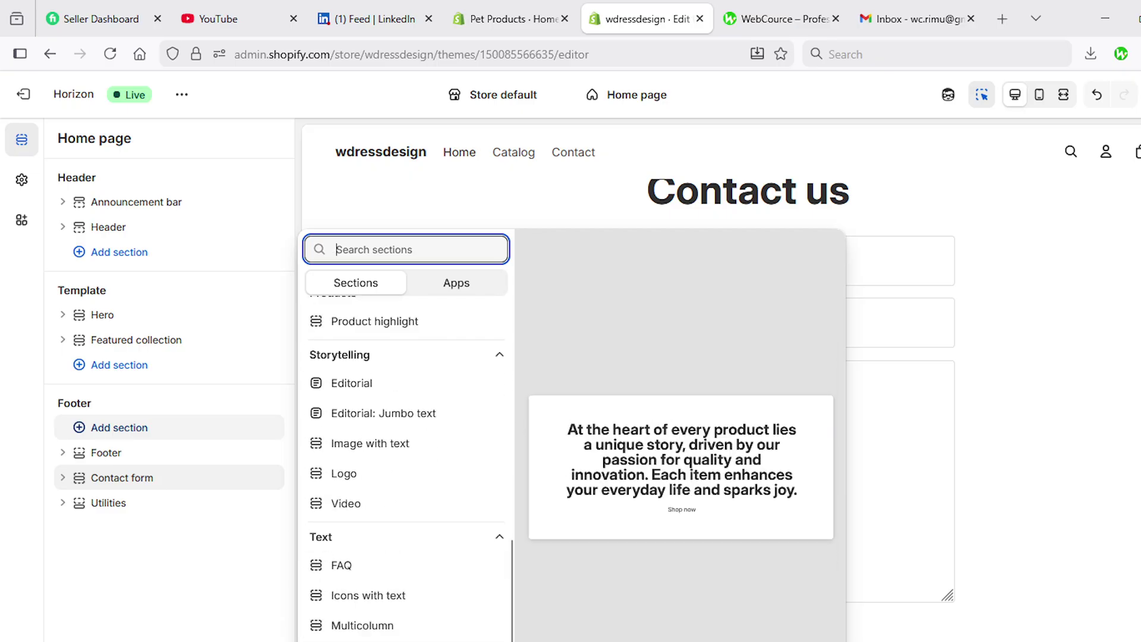
{"action": "scroll", "coordinate": [412, 448], "scroll_direction": "up", "scroll_amount": 8}
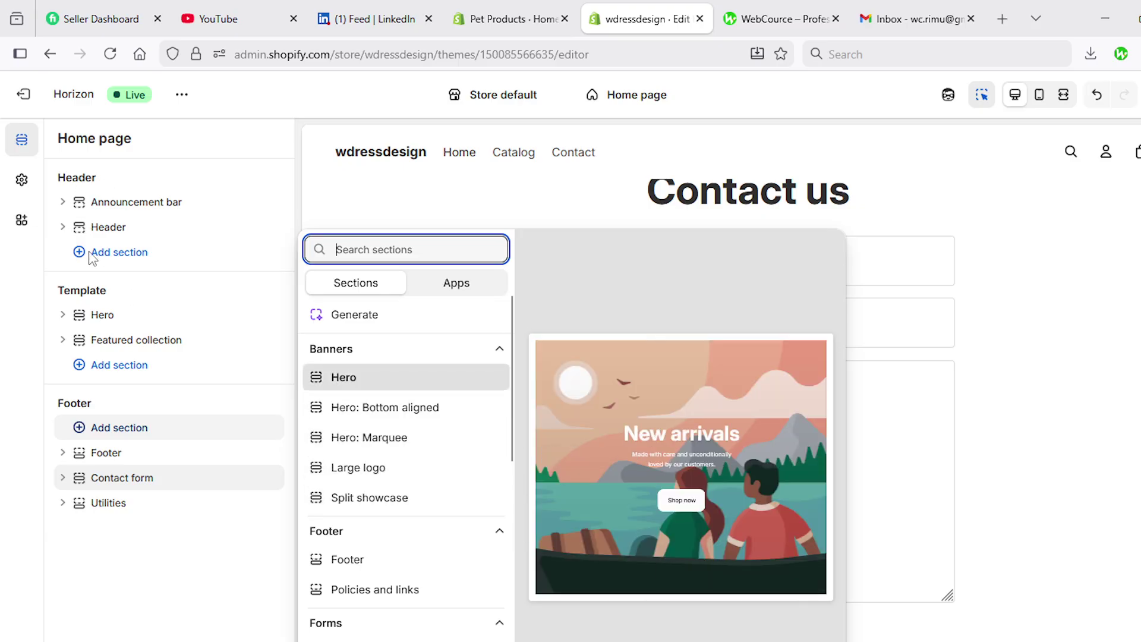
- Dismiss the section picker, check the Hero section settings, and save the home page changes
{"action": "left_click", "coordinate": [122, 369]}
{"action": "scroll", "coordinate": [721, 298], "scroll_direction": "up", "scroll_amount": 14}
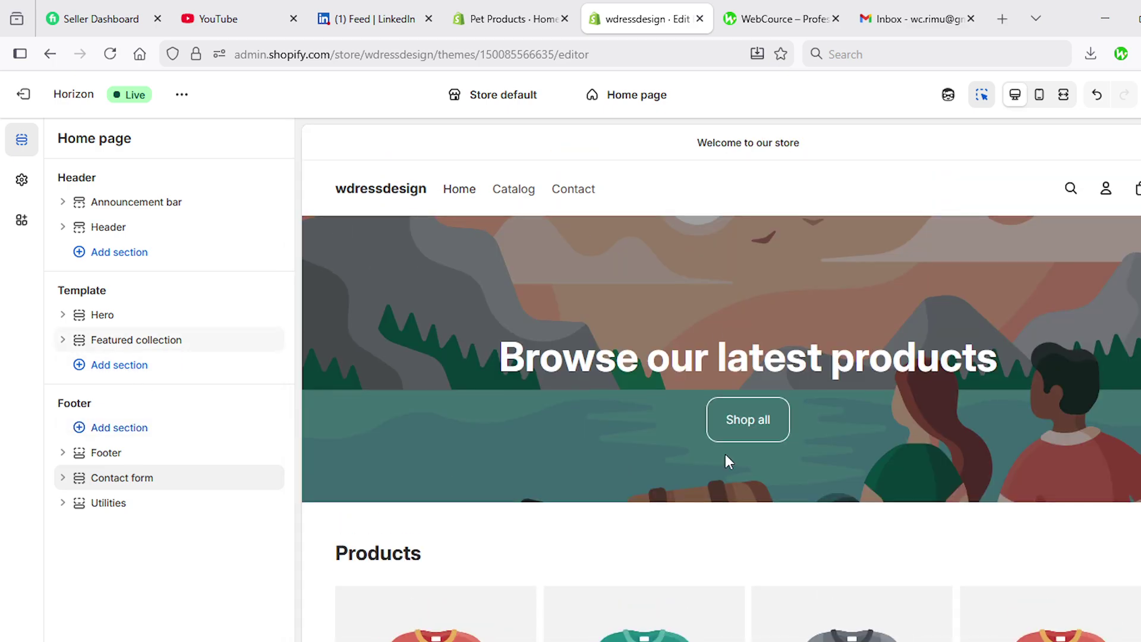
{"action": "scroll", "coordinate": [747, 477], "scroll_direction": "down", "scroll_amount": 3}
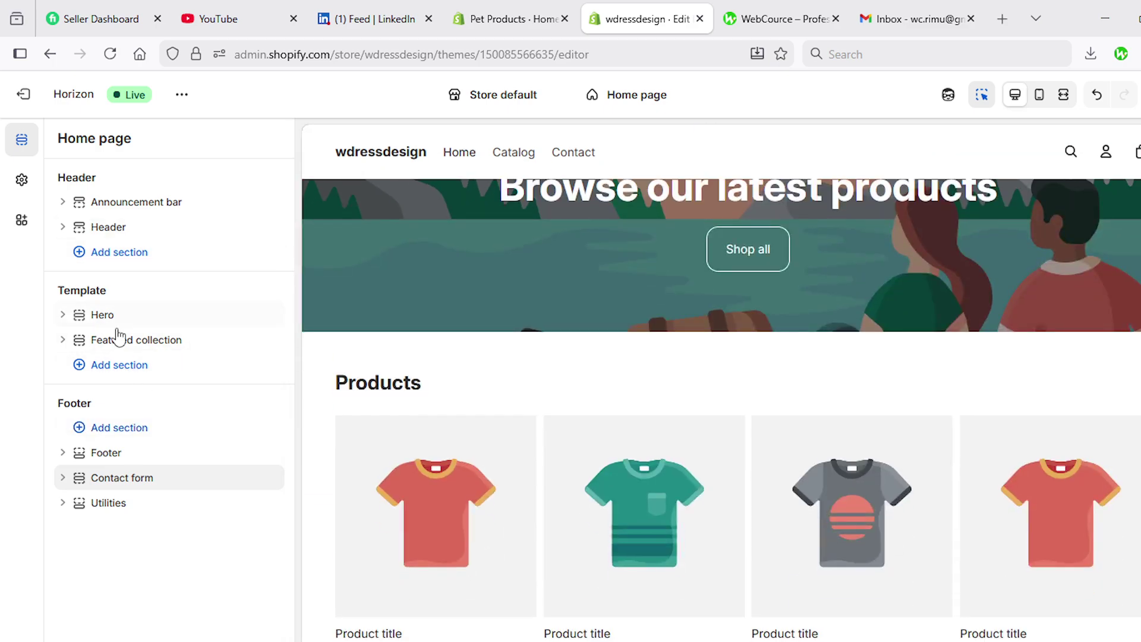
{"action": "left_click", "coordinate": [216, 317]}
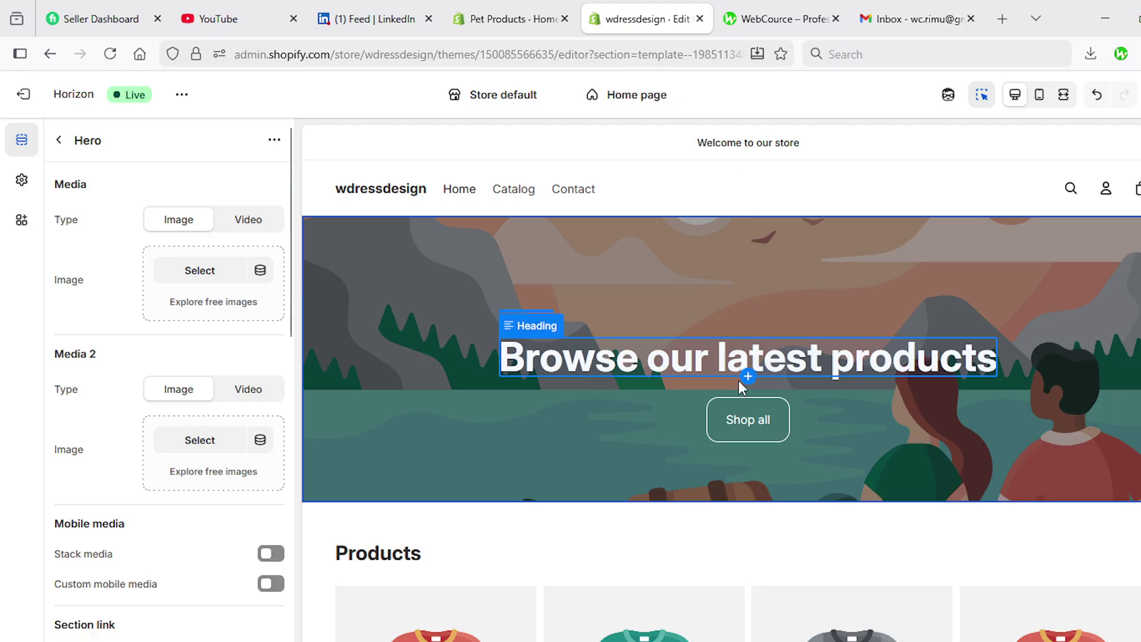
{"action": "left_click", "coordinate": [59, 140]}
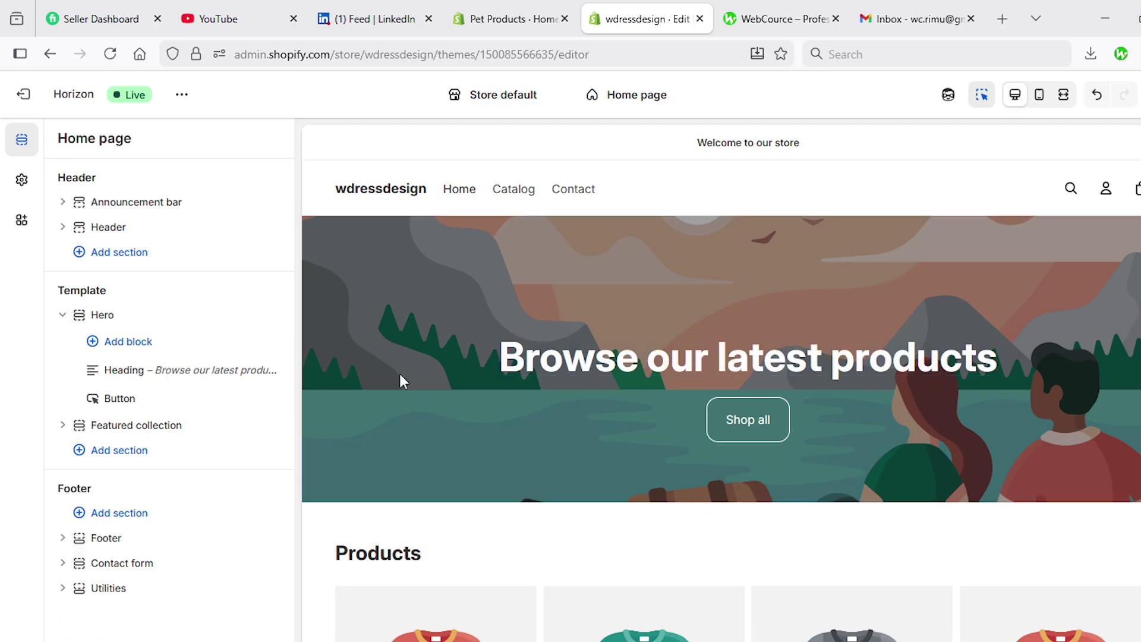
{"action": "scroll", "coordinate": [697, 423], "scroll_direction": "down", "scroll_amount": 15}
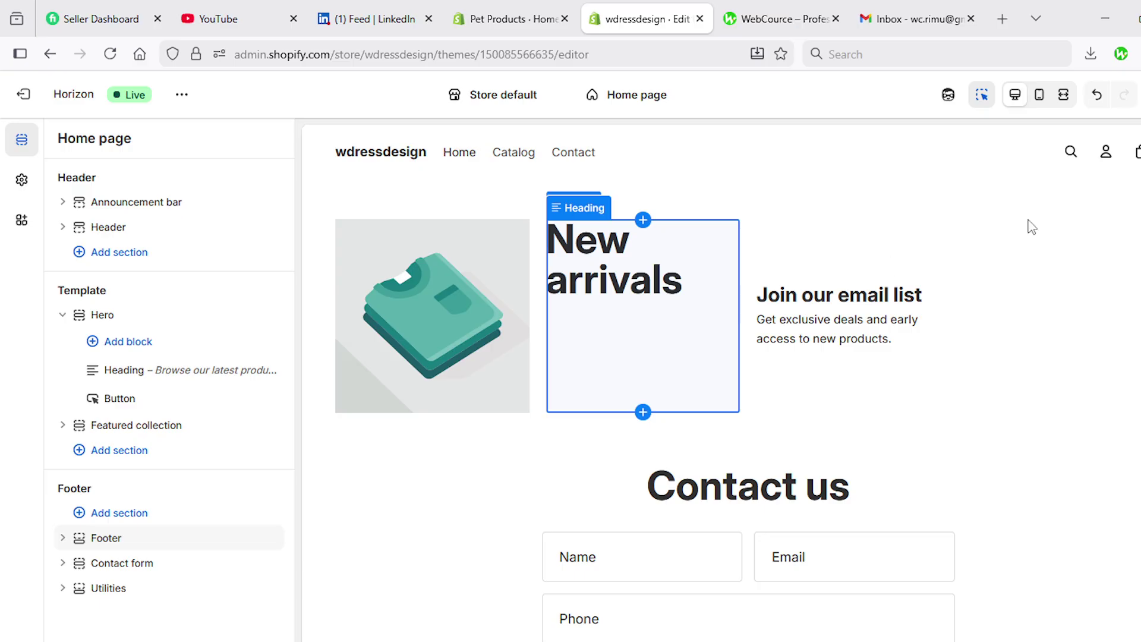
{"action": "left_click", "coordinate": [1140, 95]}
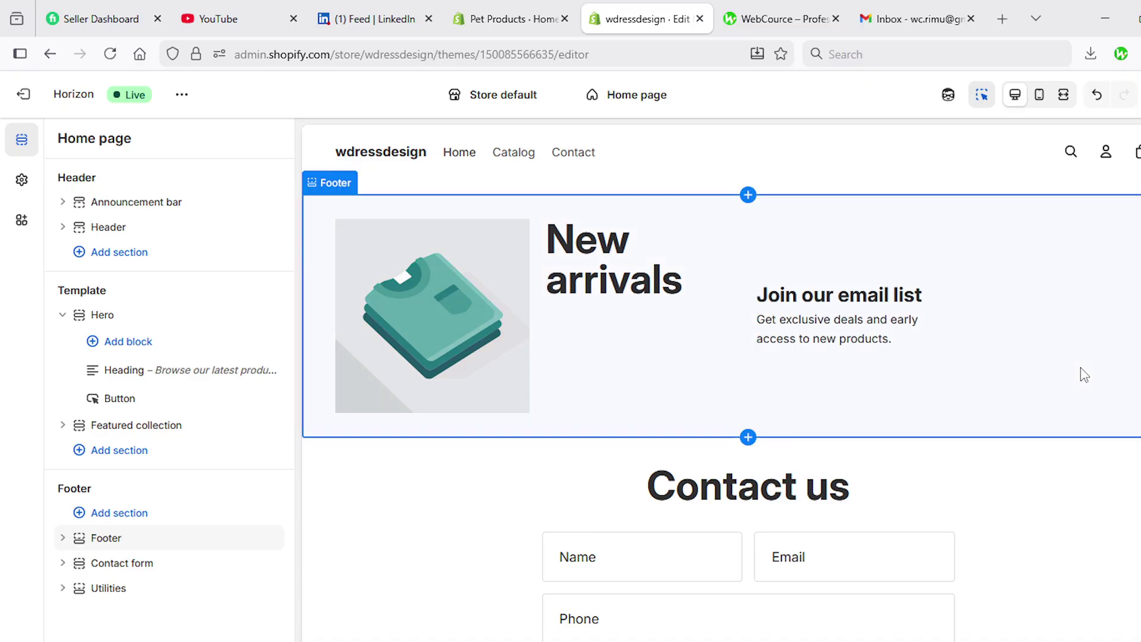
- Exit the editor and replace the storefront access password with a new one, then save
{"action": "left_click", "coordinate": [24, 94]}
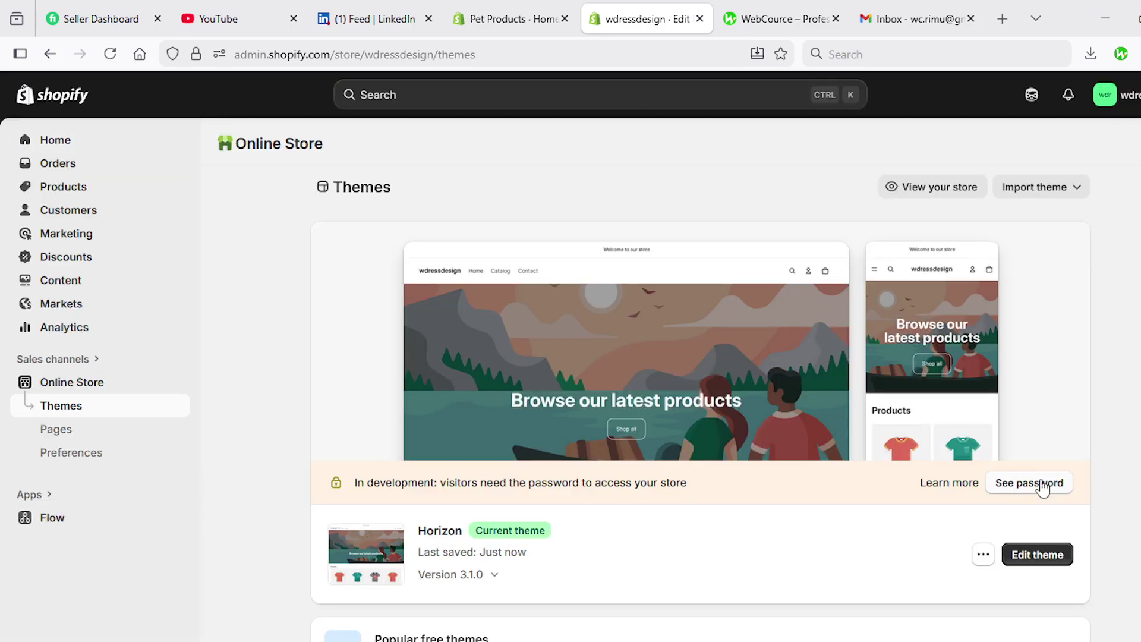
{"action": "left_click", "coordinate": [1017, 487]}
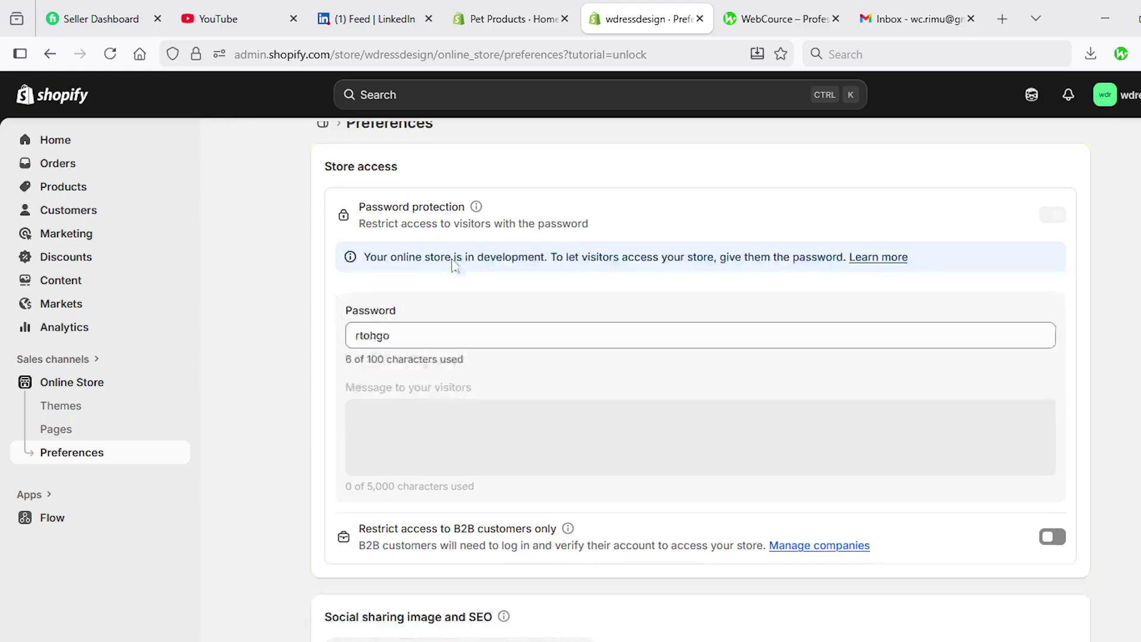
{"action": "left_click_drag", "start_coordinate": [400, 308], "coordinate": [330, 308]}
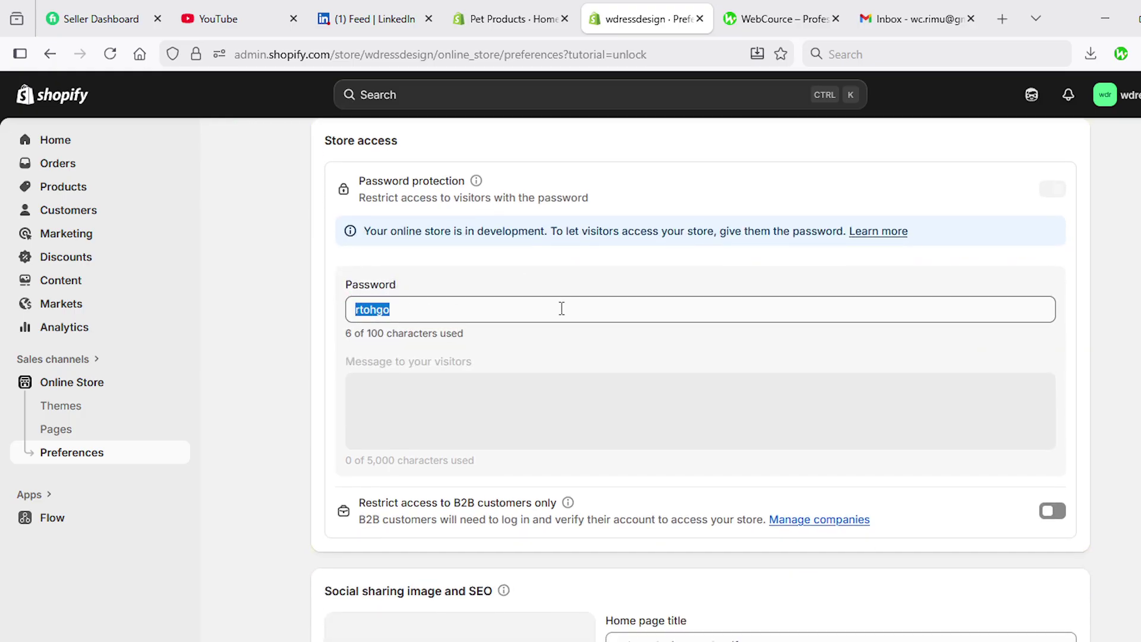
{"action": "left_click", "coordinate": [419, 309]}
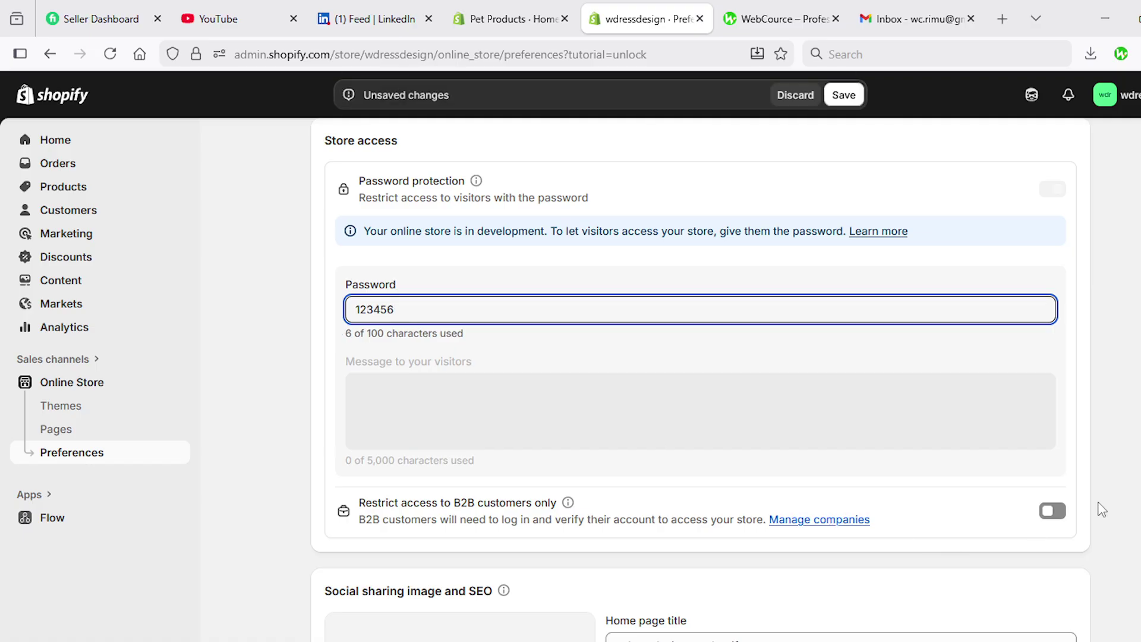
{"action": "left_click", "coordinate": [858, 105]}
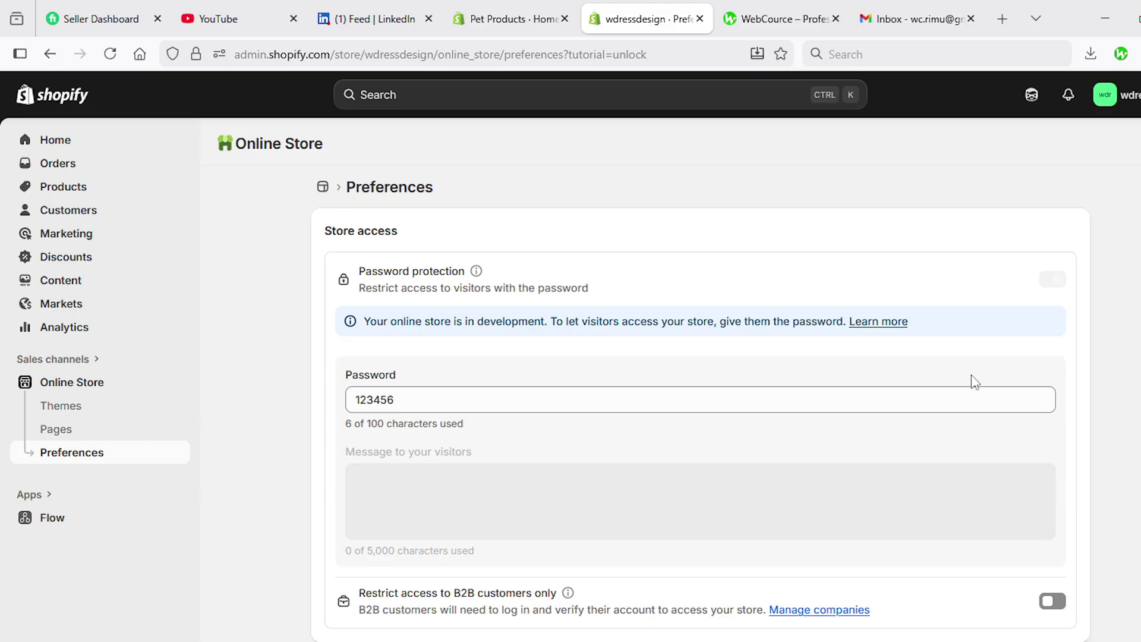
- Select the store's web address in the SEO preview and bring up its link options
{"action": "scroll", "coordinate": [619, 458], "scroll_direction": "down", "scroll_amount": 5}
{"action": "left_click", "coordinate": [762, 397]}
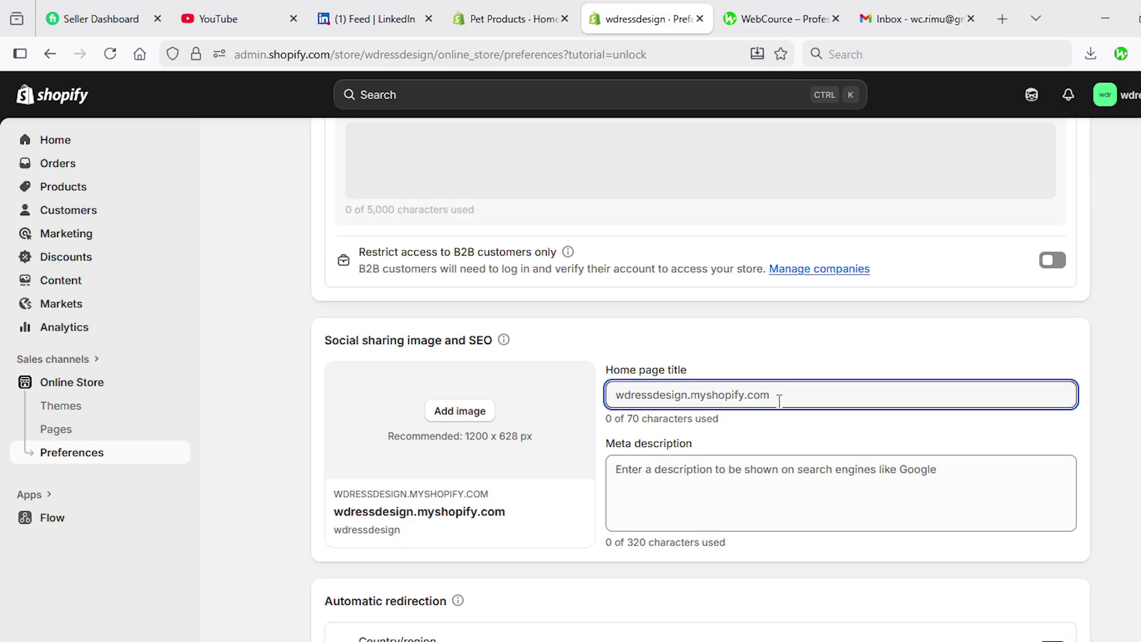
{"action": "scroll", "coordinate": [600, 505], "scroll_direction": "up", "scroll_amount": 5}
{"action": "scroll", "coordinate": [520, 558], "scroll_direction": "down", "scroll_amount": 5}
{"action": "left_click_drag", "start_coordinate": [334, 513], "coordinate": [444, 510]}
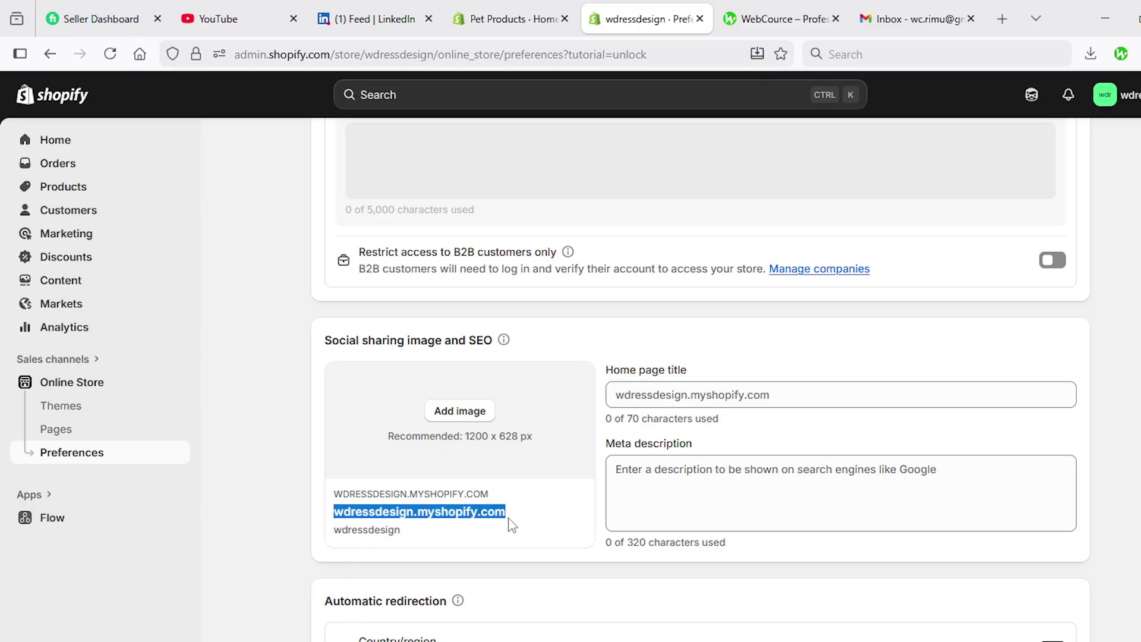
{"action": "right_click", "coordinate": [493, 510]}
- Open the storefront in a new tab and unlock it with the store password
{"action": "left_click", "coordinate": [653, 46]}
{"action": "left_click", "coordinate": [688, 17]}
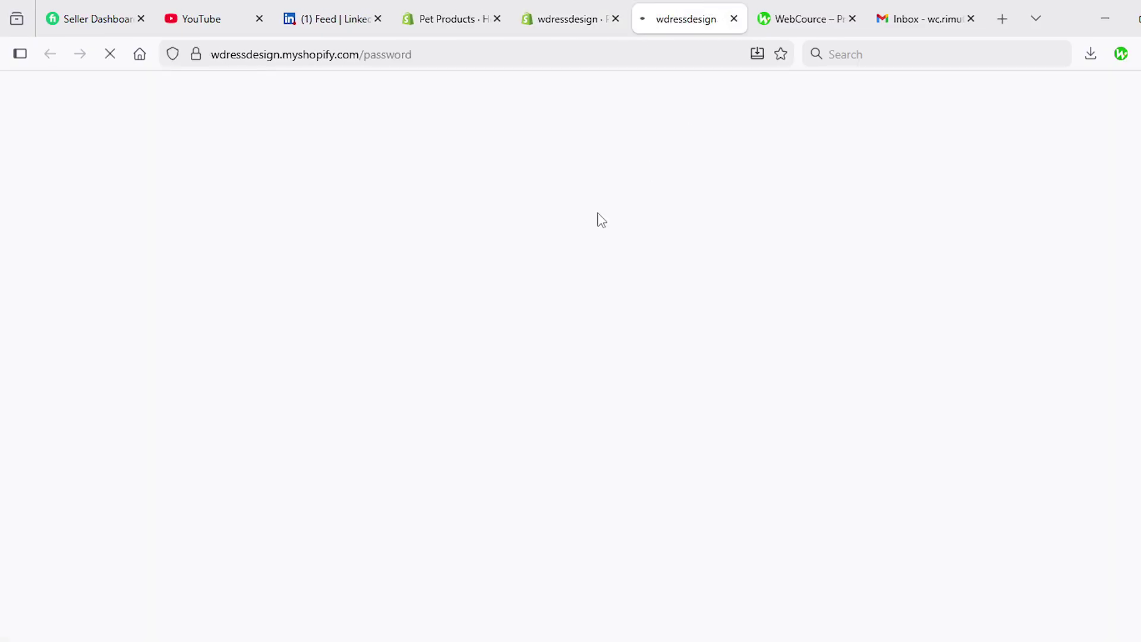
{"action": "left_click", "coordinate": [543, 431]}
{"action": "type", "text": "•••"}
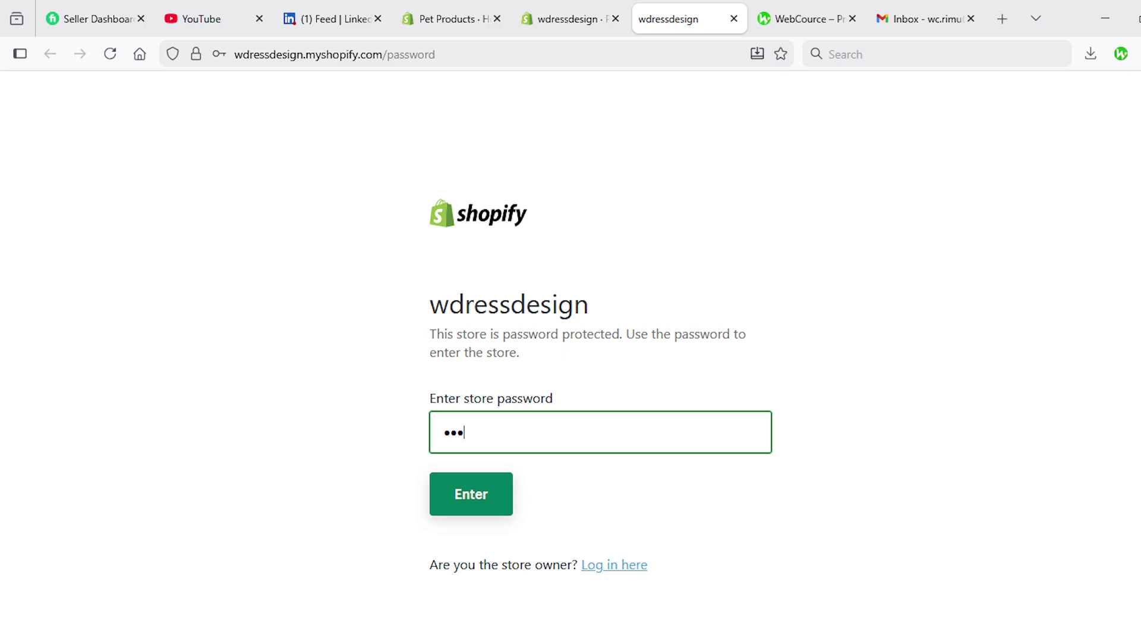
{"action": "left_click", "coordinate": [479, 509]}
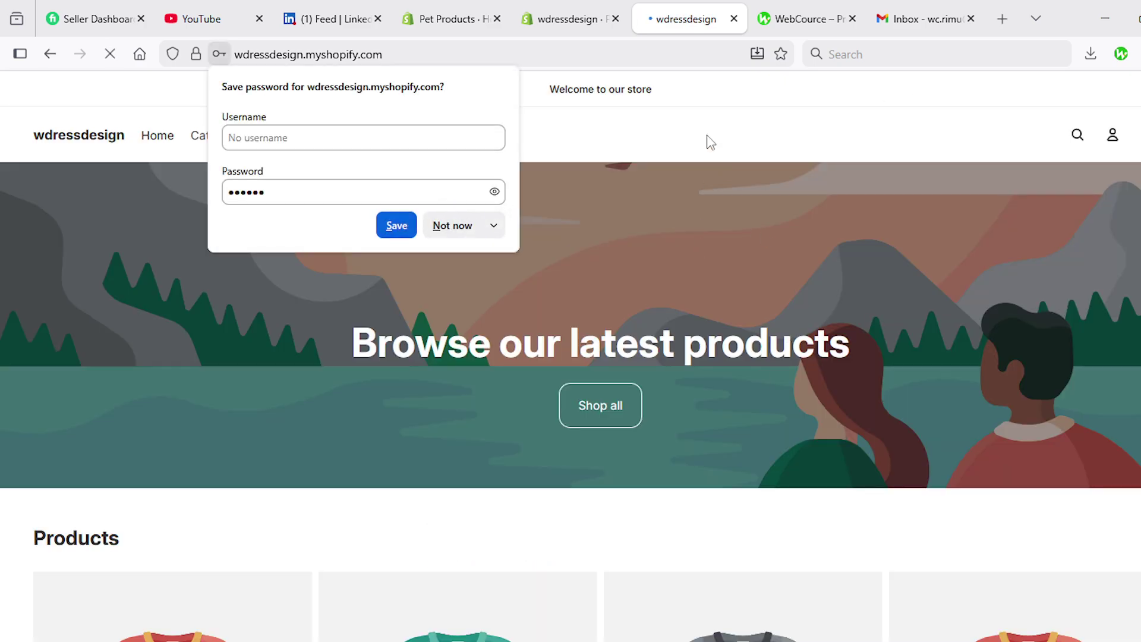
{"action": "left_click", "coordinate": [449, 225]}
- Browse the storefront homepage, open the Products collection, then return to the admin tab
{"action": "scroll", "coordinate": [632, 258], "scroll_direction": "down", "scroll_amount": 20}
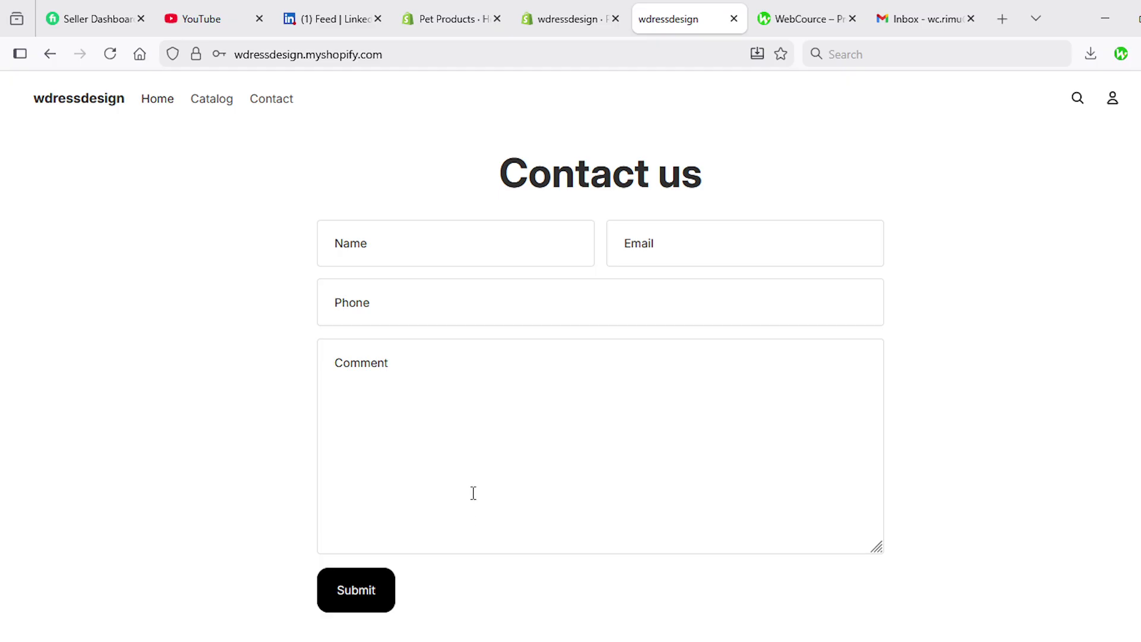
{"action": "scroll", "coordinate": [446, 487], "scroll_direction": "up", "scroll_amount": 15}
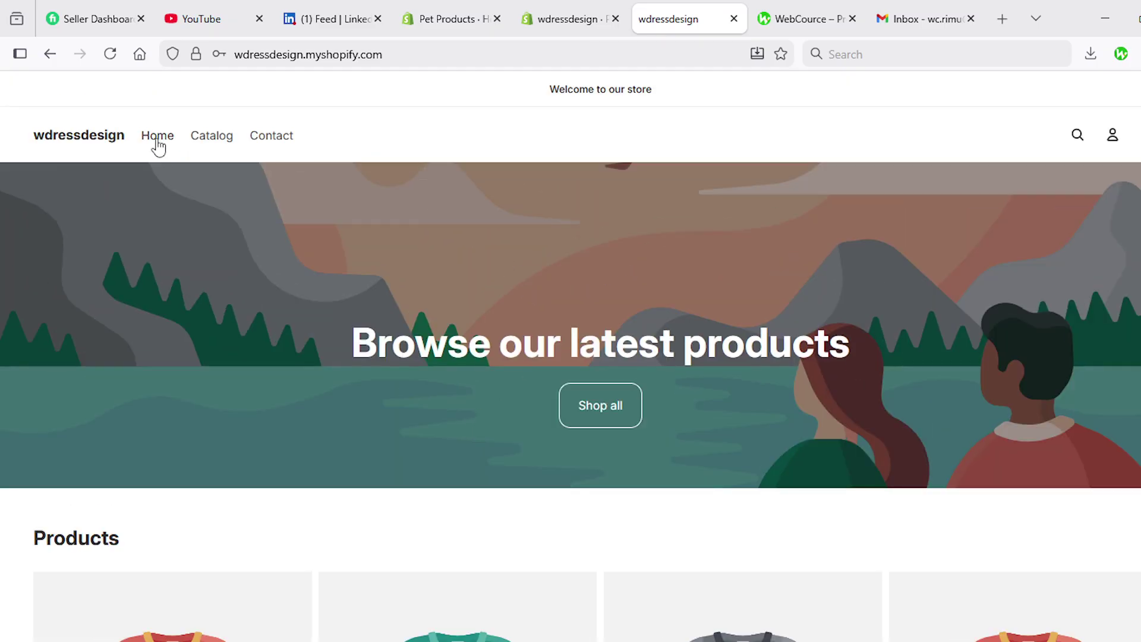
{"action": "scroll", "coordinate": [790, 193], "scroll_direction": "down", "scroll_amount": 15}
{"action": "scroll", "coordinate": [522, 453], "scroll_direction": "up", "scroll_amount": 8}
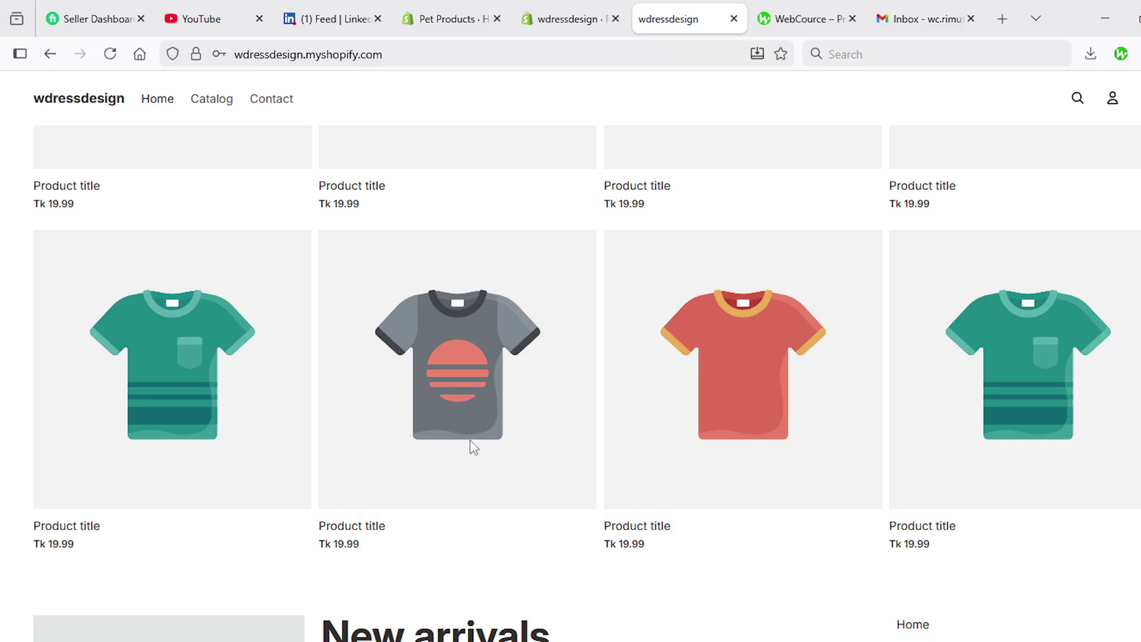
{"action": "scroll", "coordinate": [743, 398], "scroll_direction": "down", "scroll_amount": 10}
{"action": "scroll", "coordinate": [690, 523], "scroll_direction": "up", "scroll_amount": 15}
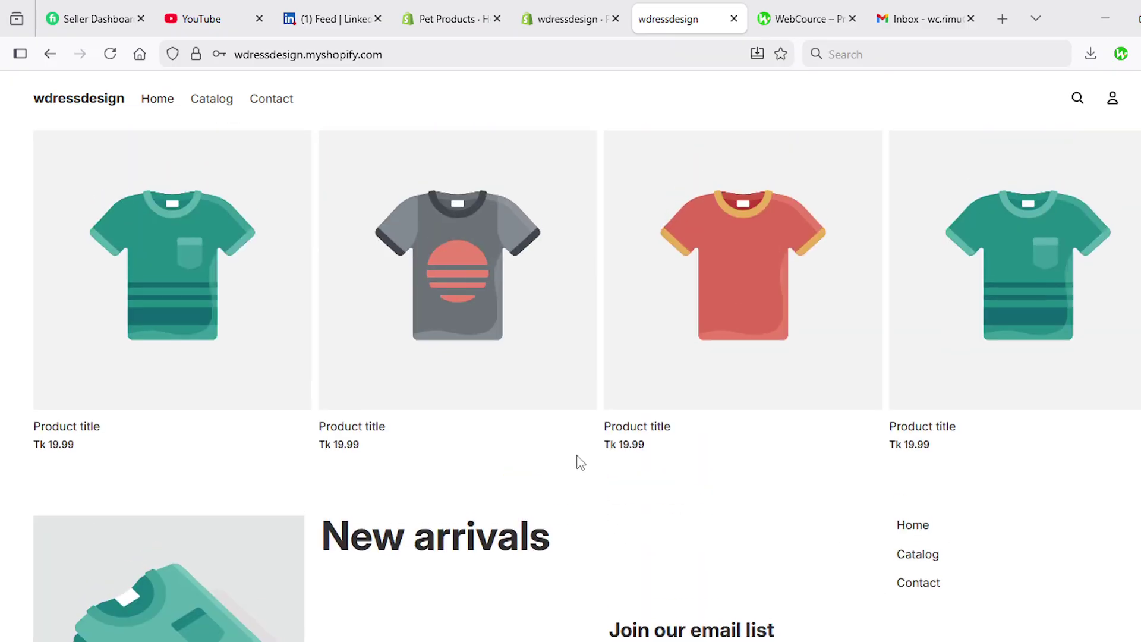
{"action": "scroll", "coordinate": [827, 369], "scroll_direction": "down", "scroll_amount": 6}
{"action": "scroll", "coordinate": [634, 300], "scroll_direction": "up", "scroll_amount": 4}
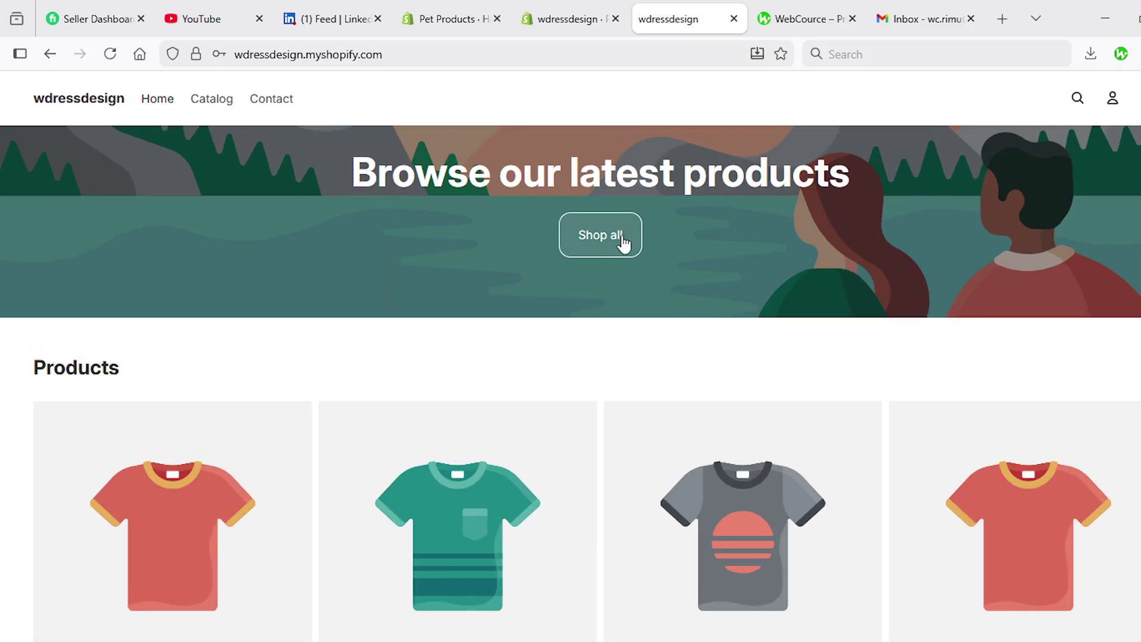
{"action": "left_click", "coordinate": [621, 241]}
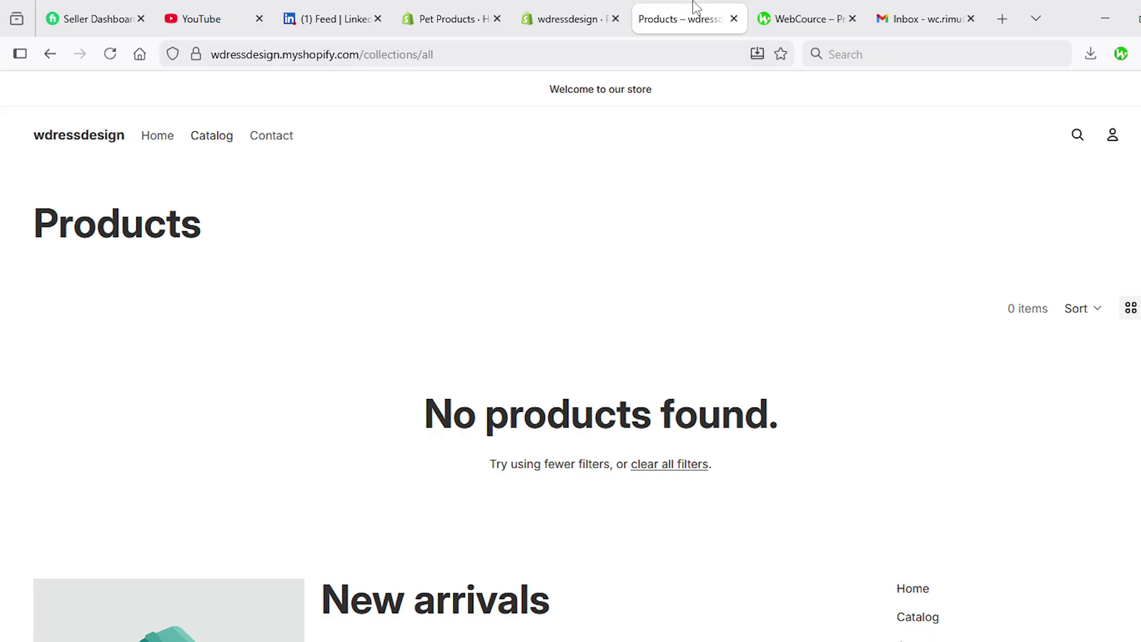
{"action": "left_click", "coordinate": [568, 19]}
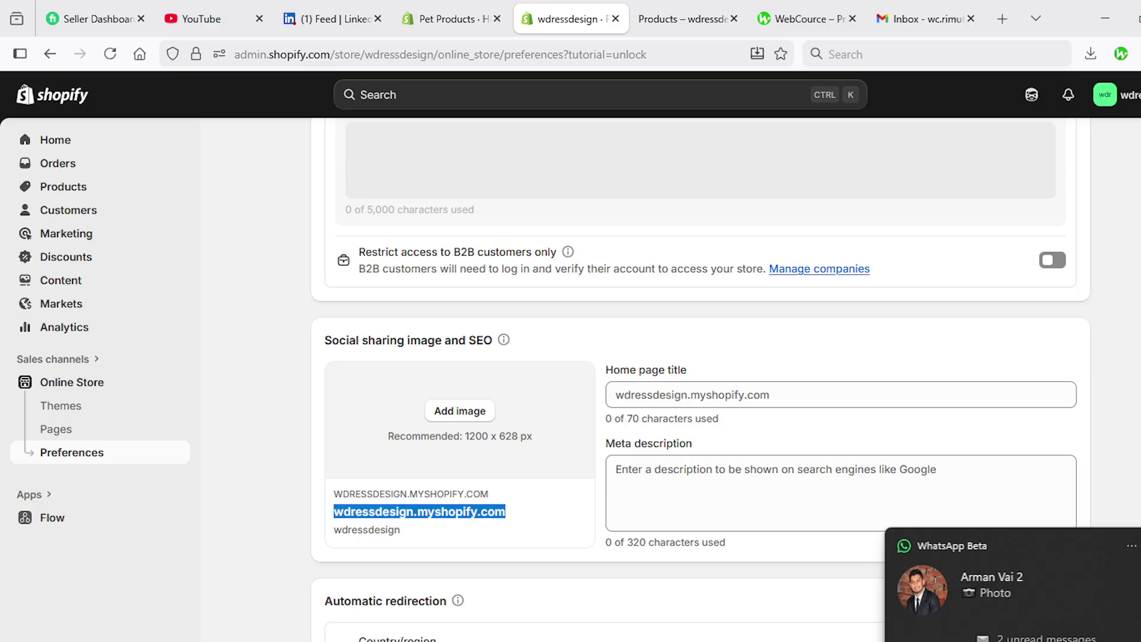
{"action": "key", "text": "alt+Tab"}
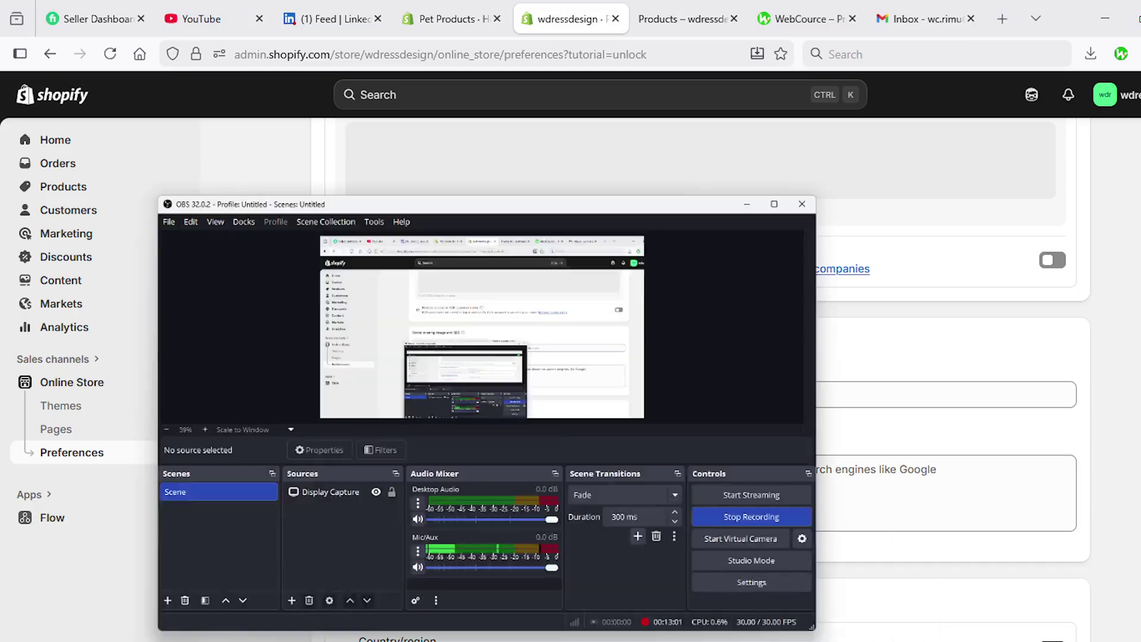